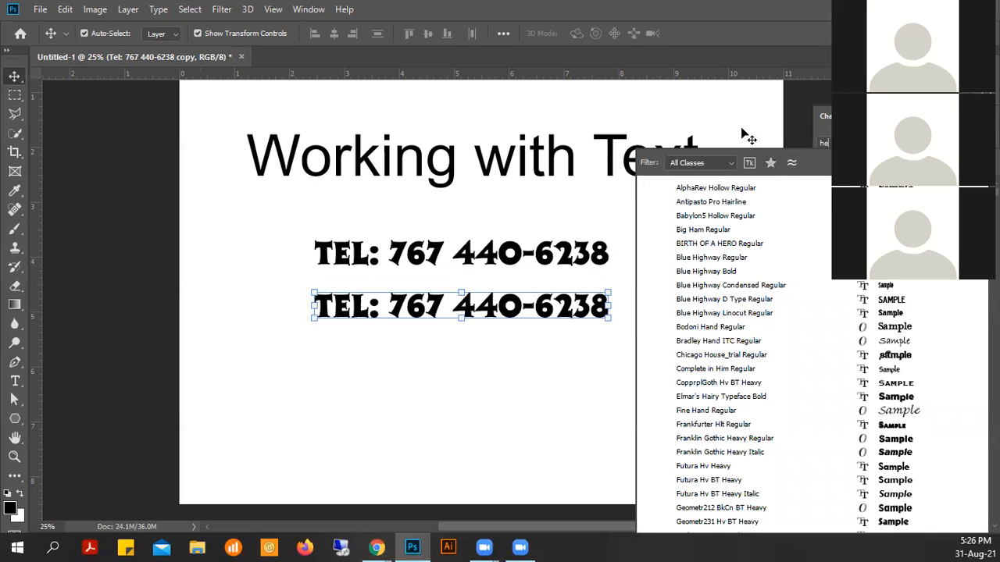
- Start typing a font name ('ealv') in the font family field for the duplicated Tel line
text(a)
text(l)
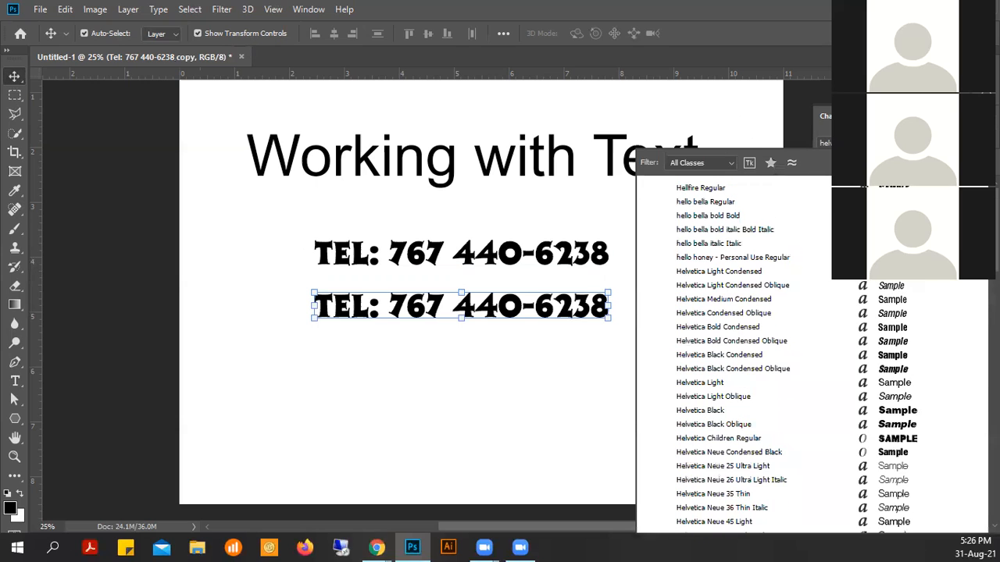
text(v)
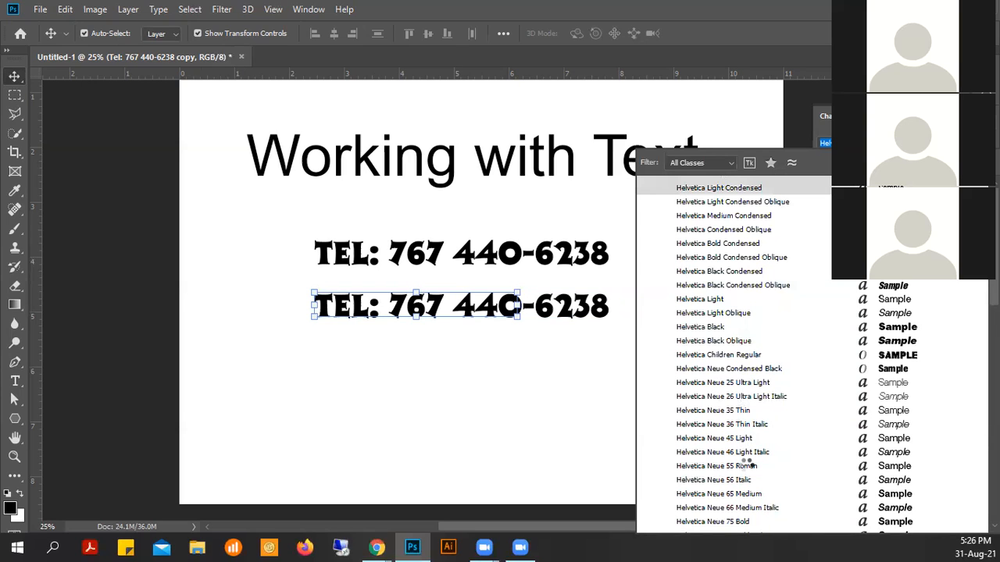
- Apply Helvetica from the font family list to the lower Tel line
click(748, 464)
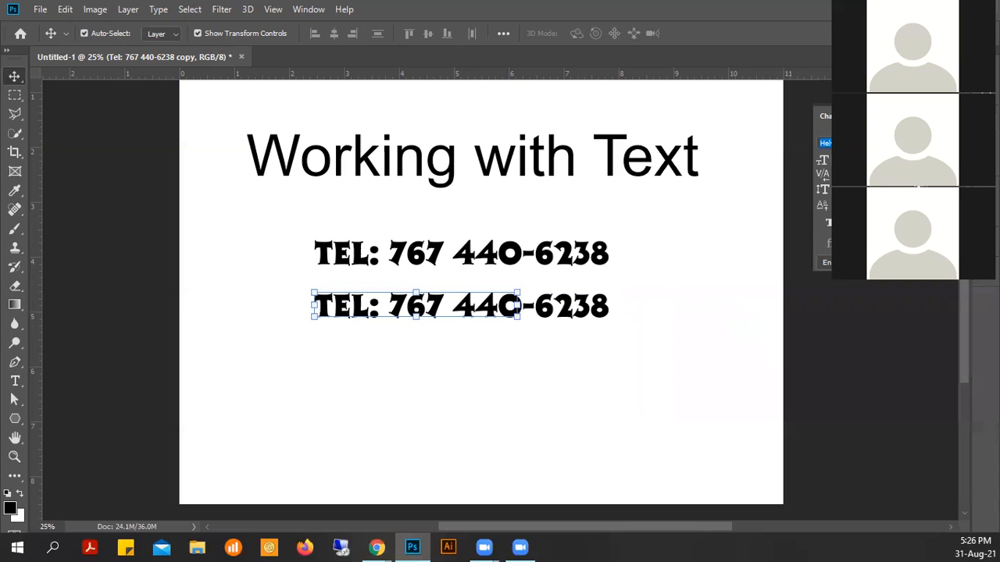
click(515, 306)
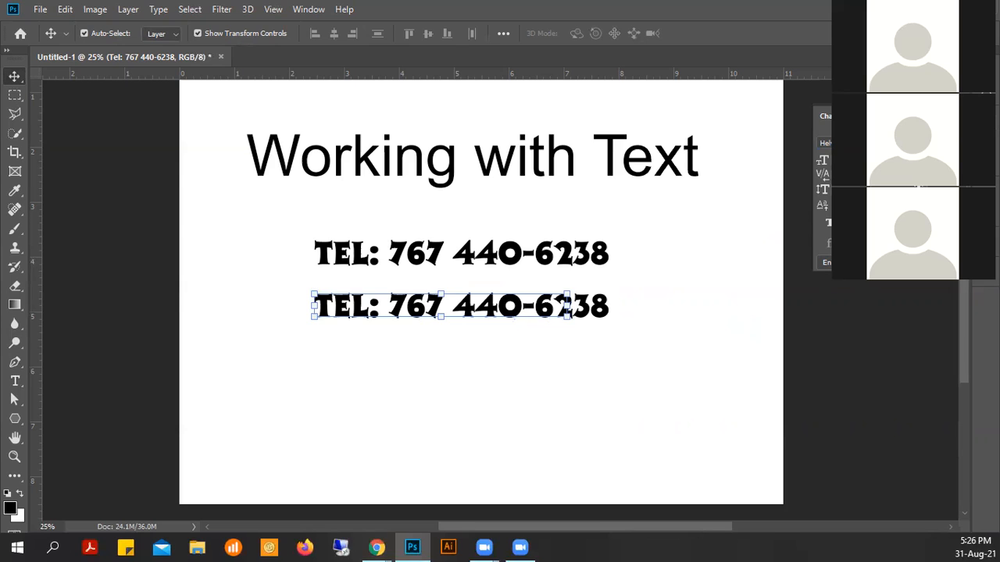
click(977, 143)
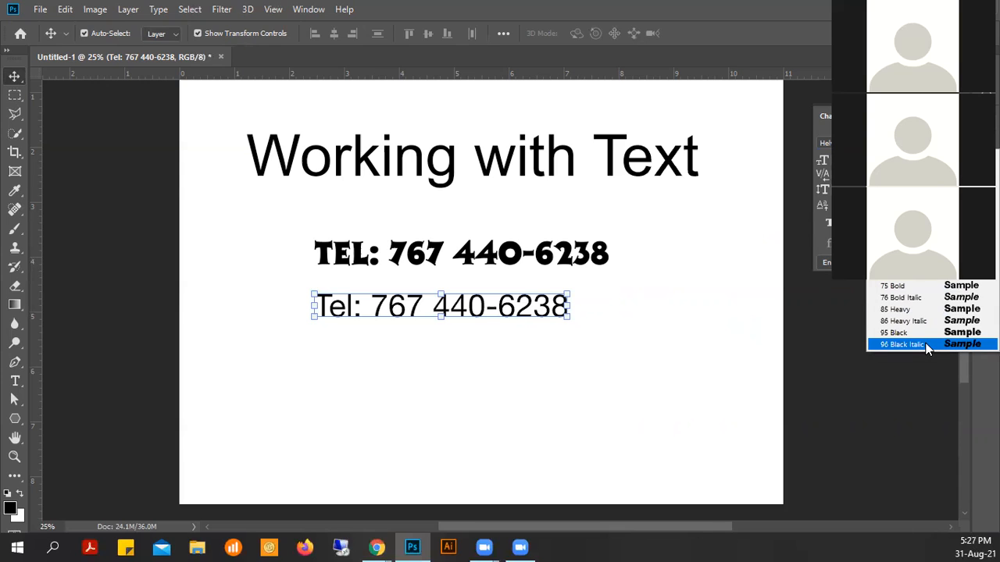
- Try several Helvetica weights on the lower Tel line, settling on 95 Black, at 50% zoom
click(914, 171)
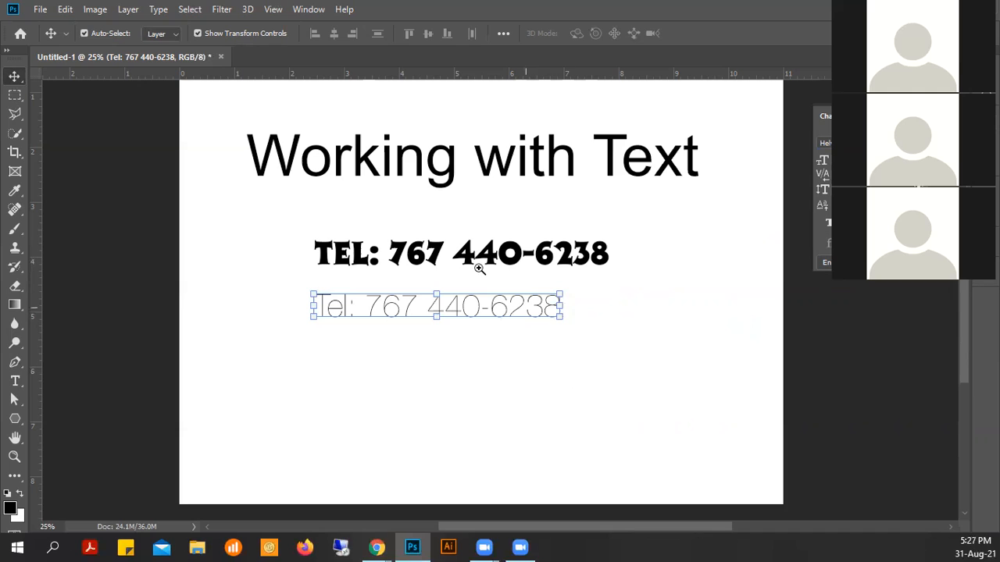
ctrl+click(476, 307)
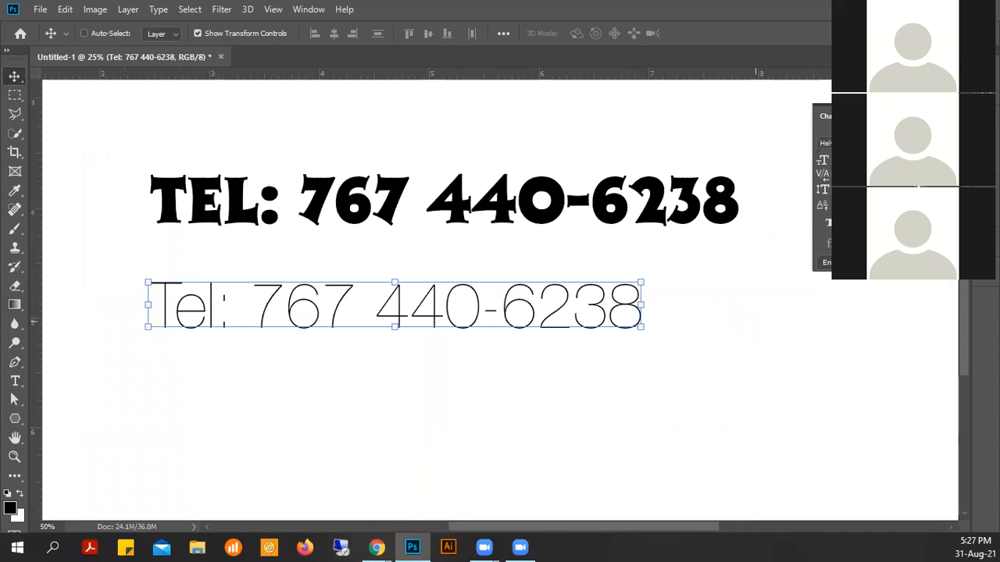
click(927, 143)
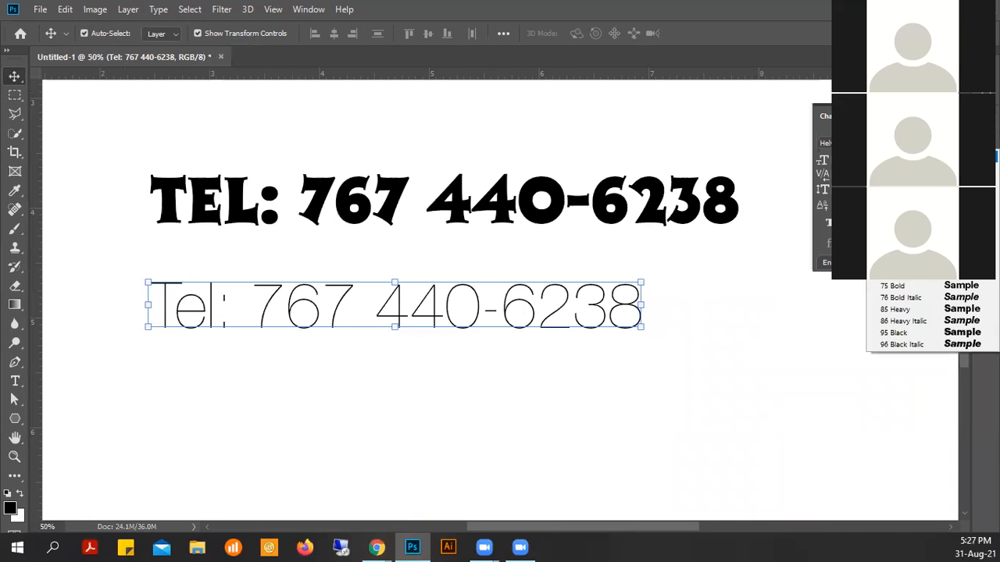
click(917, 181)
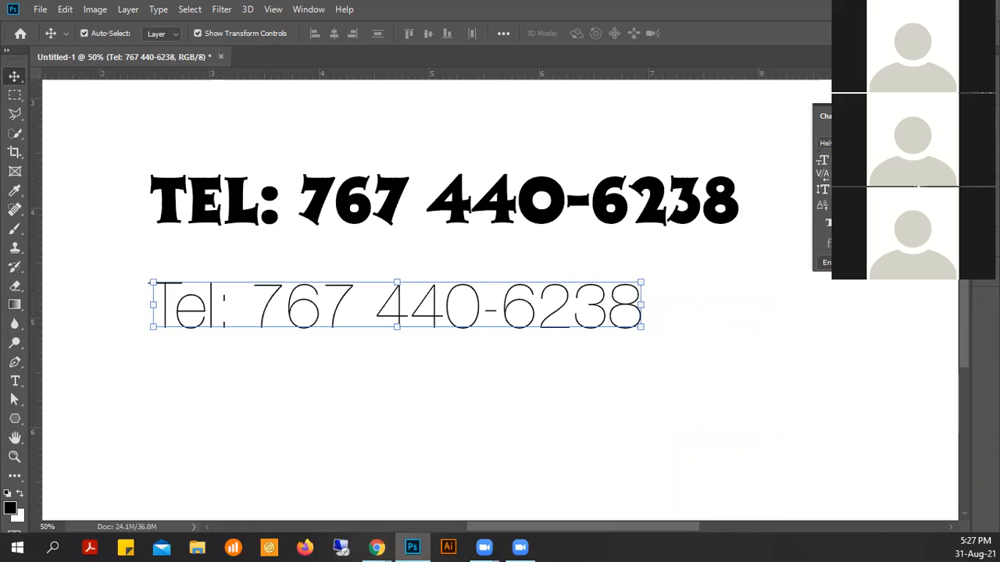
click(927, 143)
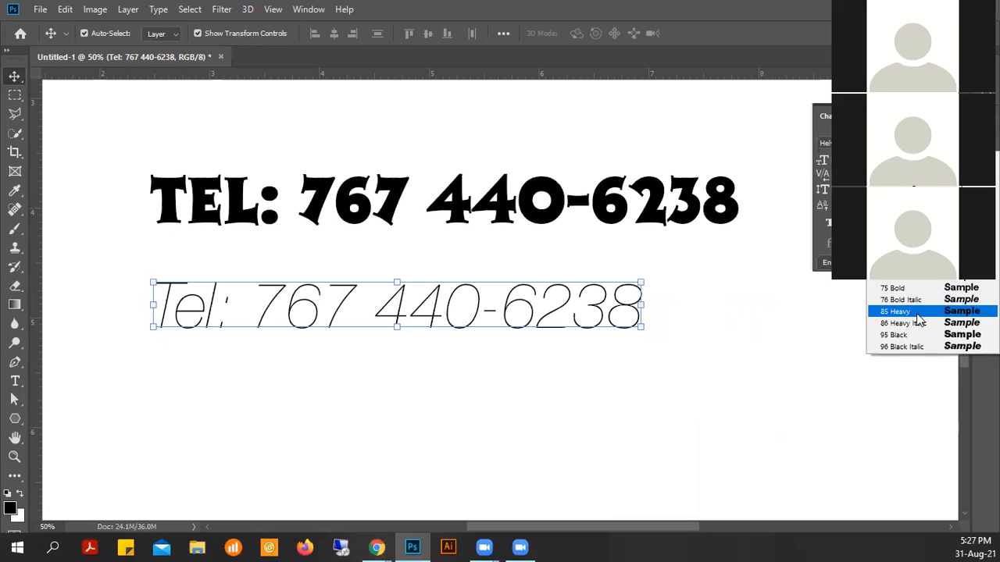
click(912, 342)
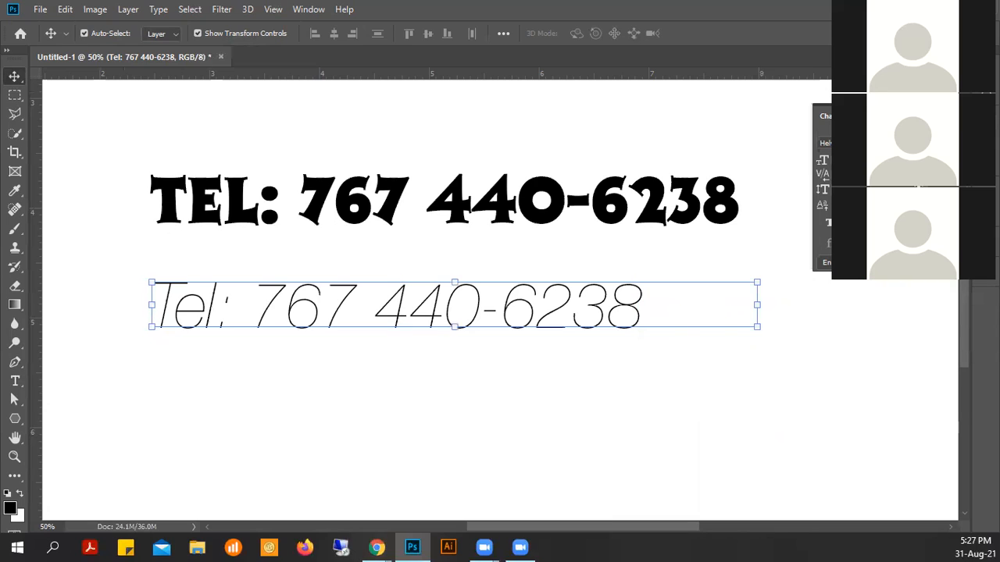
- Enlarge the lower Tel line to 72 pt and drag it left so the number fits
click(894, 143)
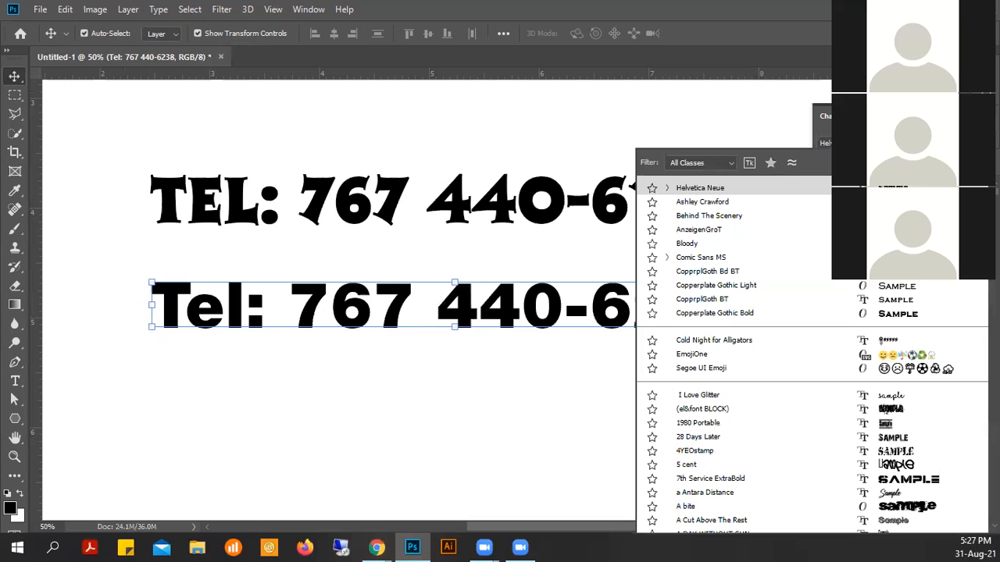
key(Escape)
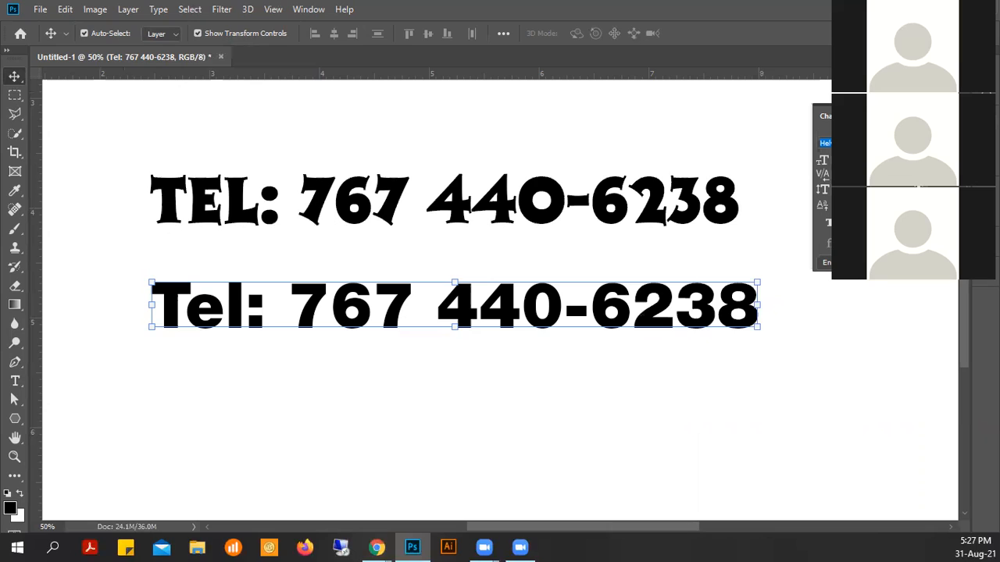
click(859, 143)
click(878, 159)
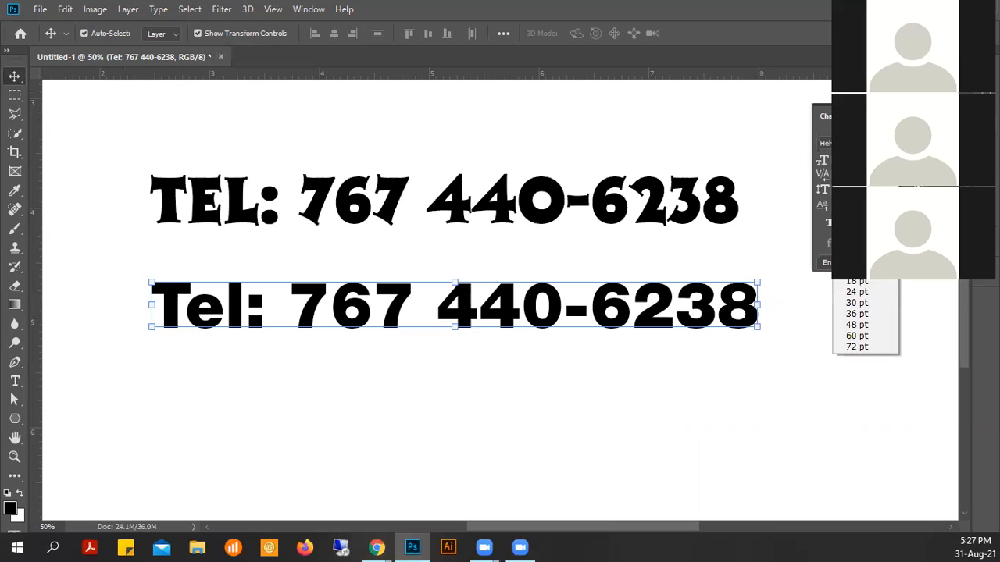
click(867, 348)
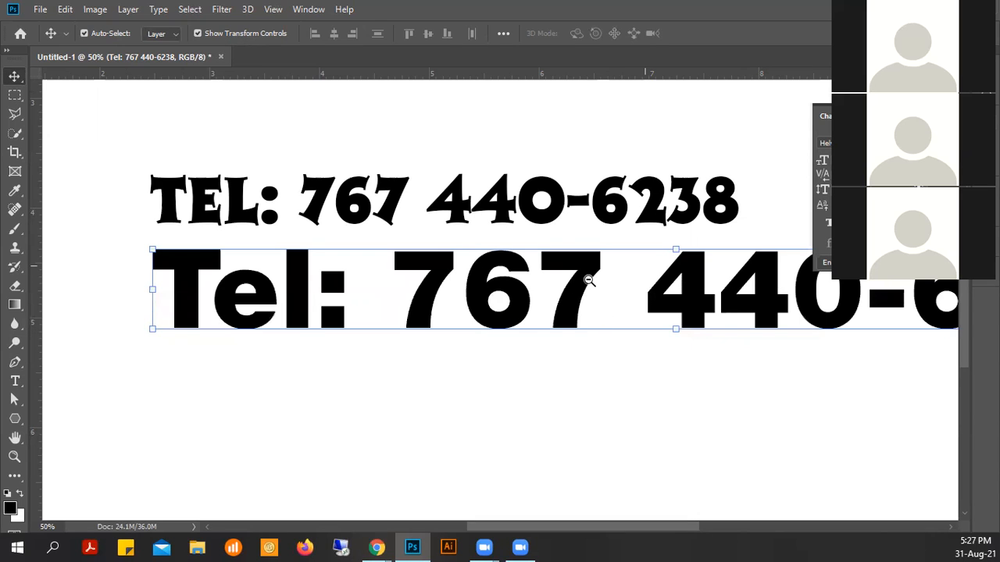
scroll(588, 281, down, 2)
drag(701, 300, 604, 321)
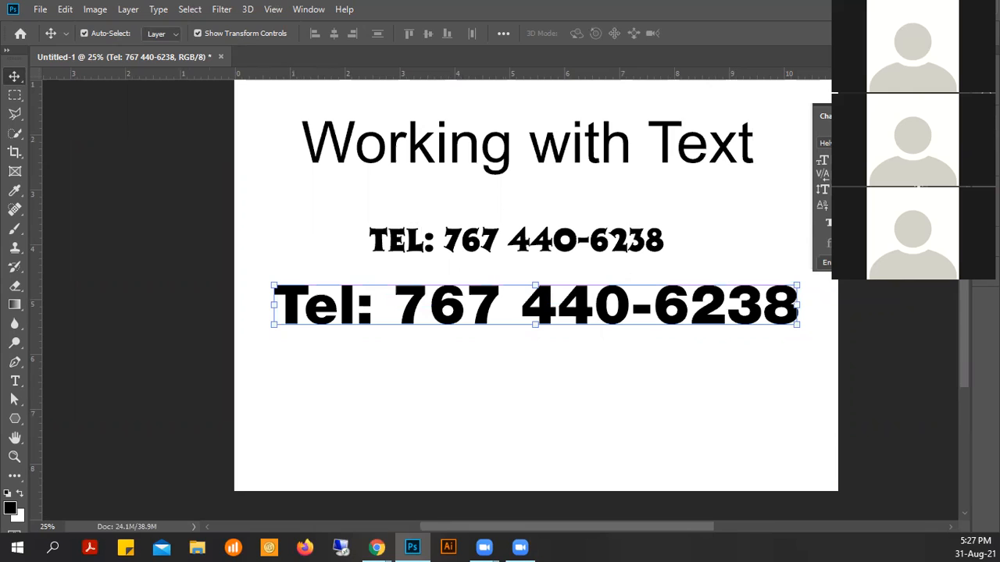
- Add a Fax line with its number below the Tel number in the same text layer
click(14, 382)
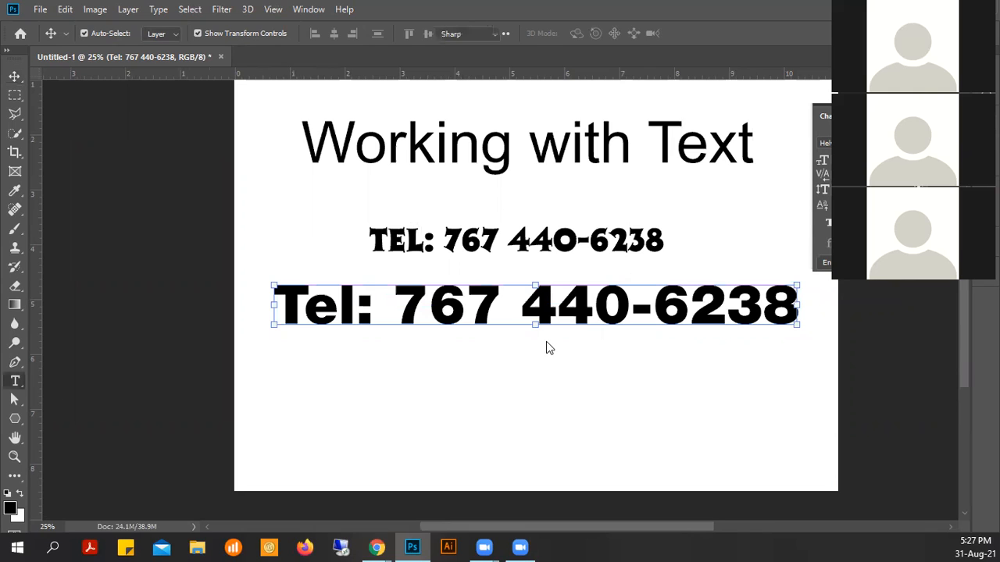
click(777, 302)
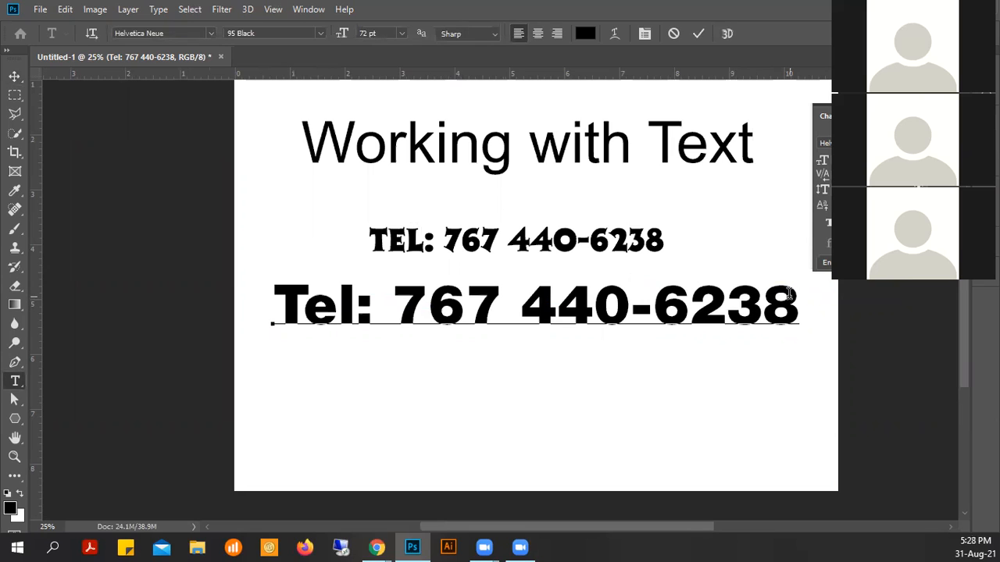
key(Return)
text(Fa x)
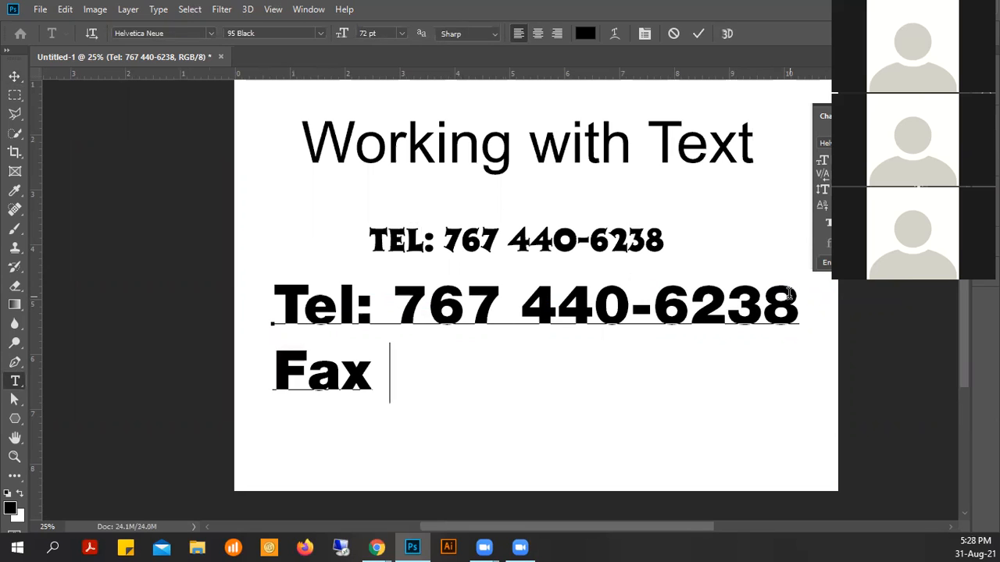
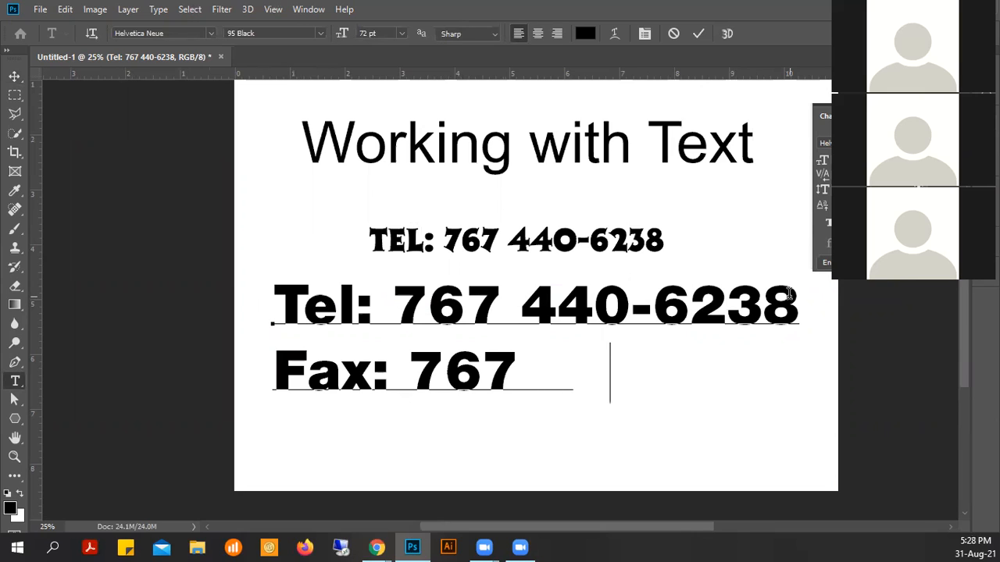
key(Left)
key(Left)
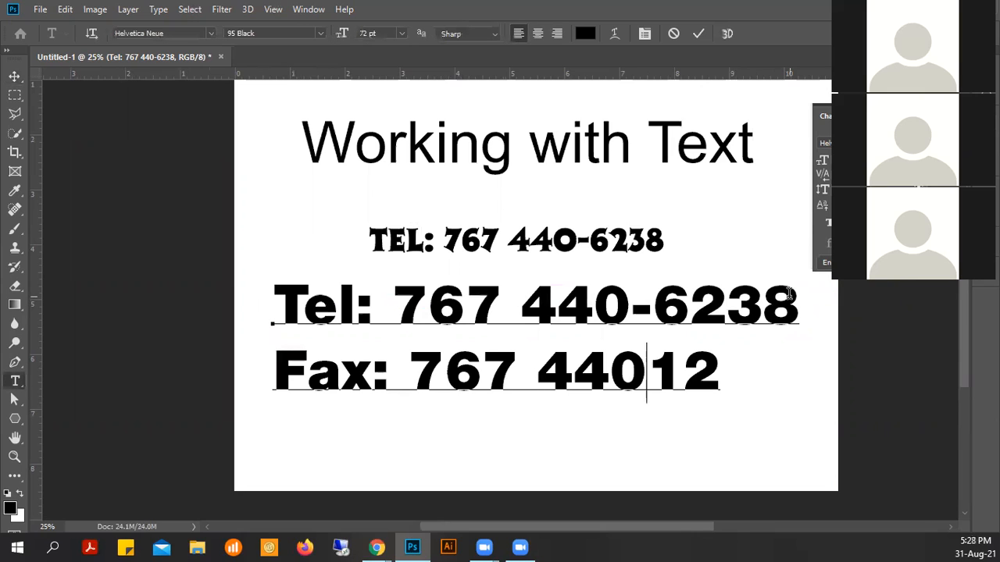
key(Right)
key(Right)
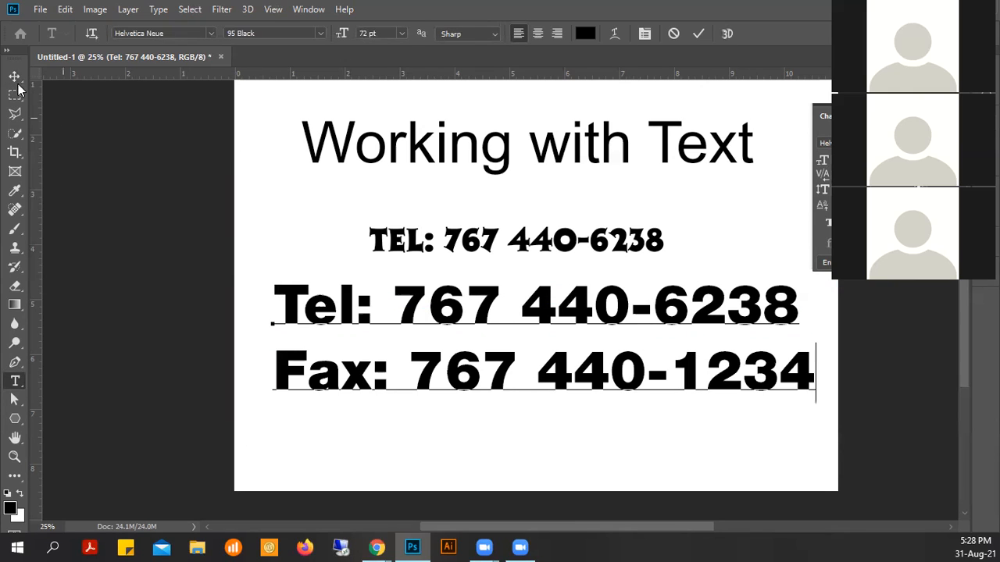
key(ctrl+Return)
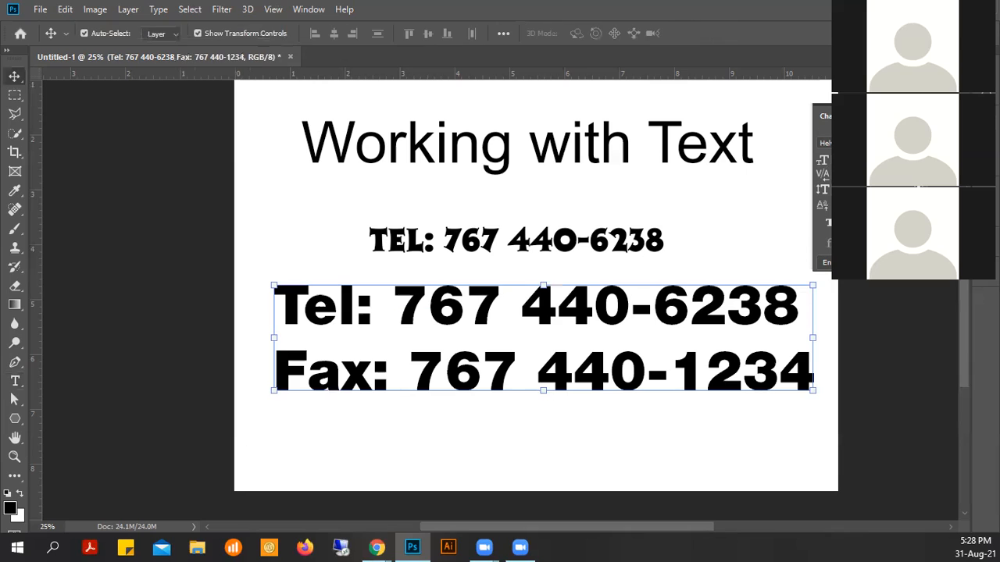
- Shrink the Tel and Fax lines to 30 pt
click(967, 160)
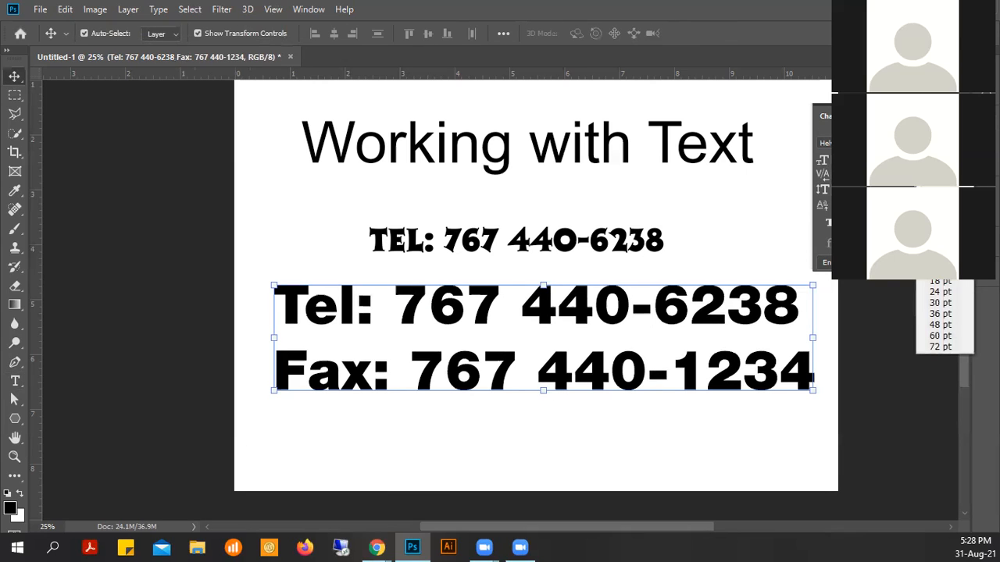
click(968, 160)
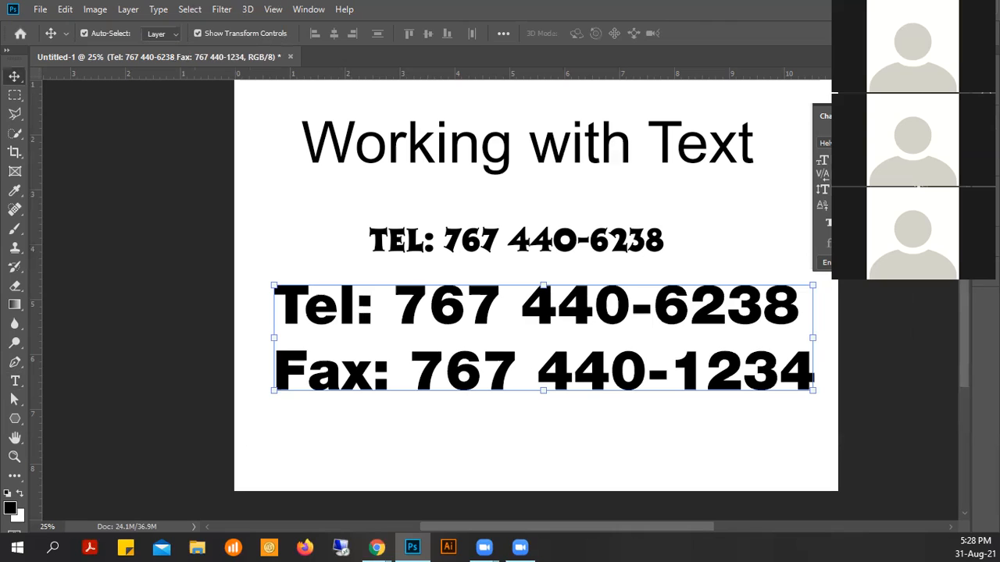
click(881, 160)
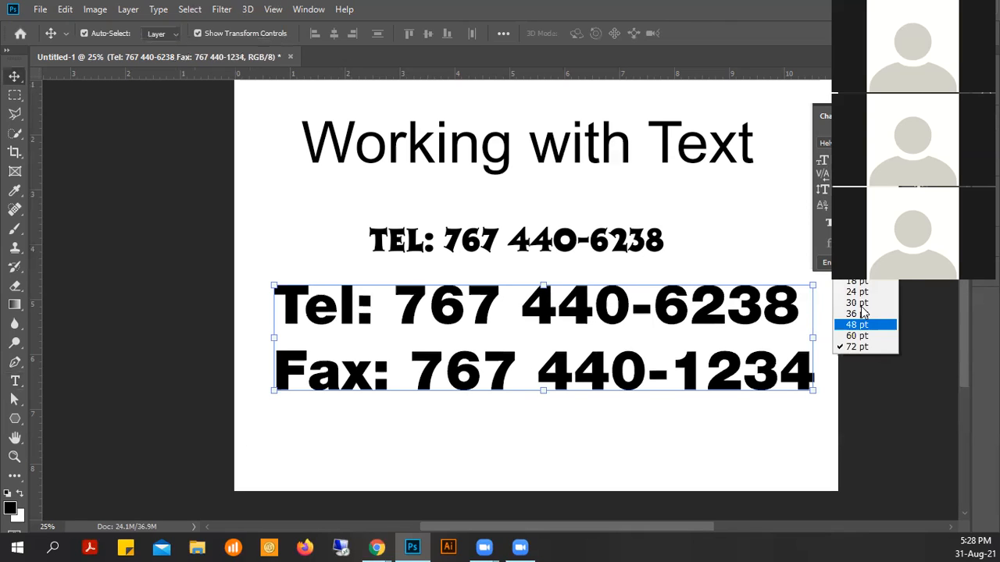
click(857, 303)
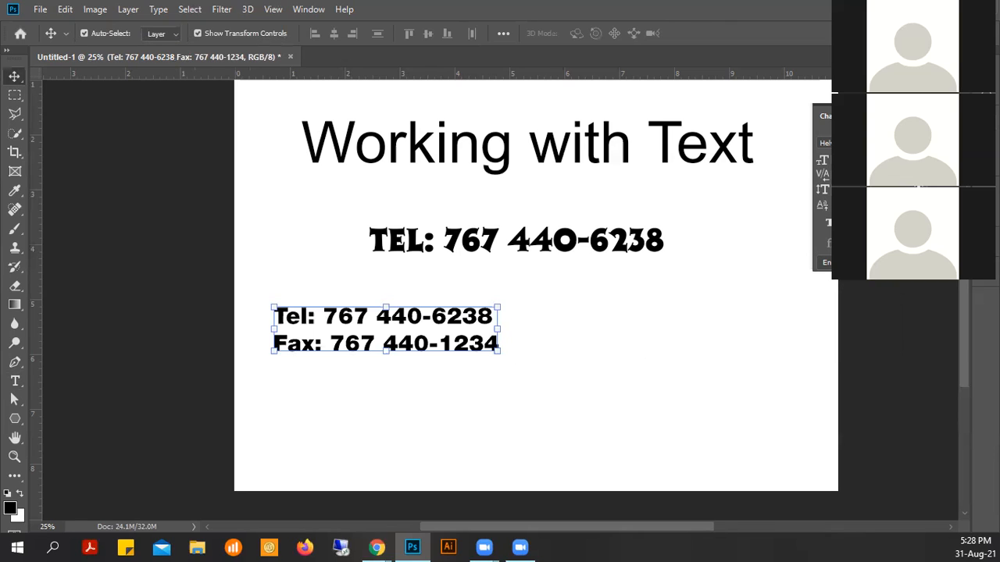
- Set the Tel/Fax block's line spacing to 36 pt
click(967, 160)
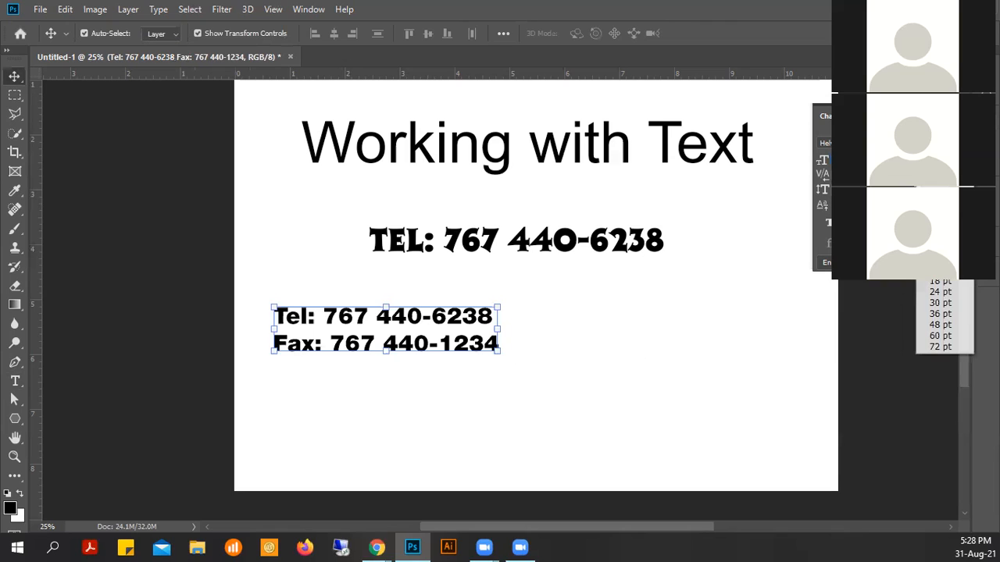
click(943, 314)
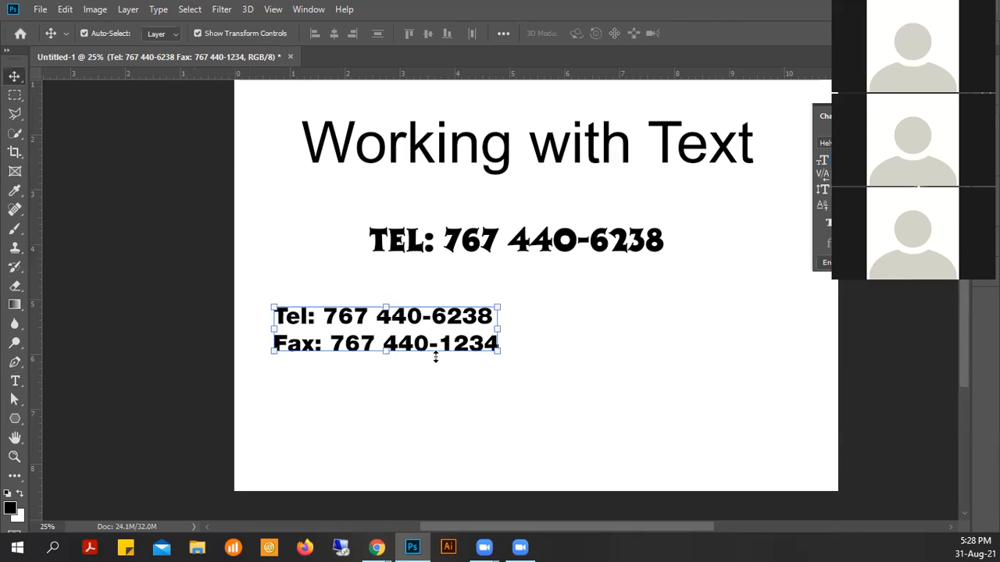
click(968, 160)
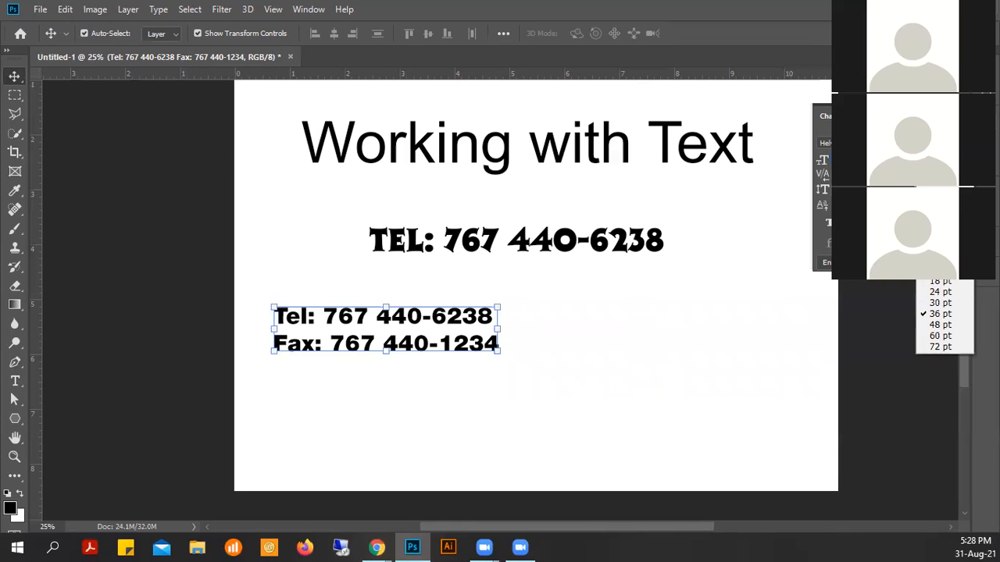
click(922, 188)
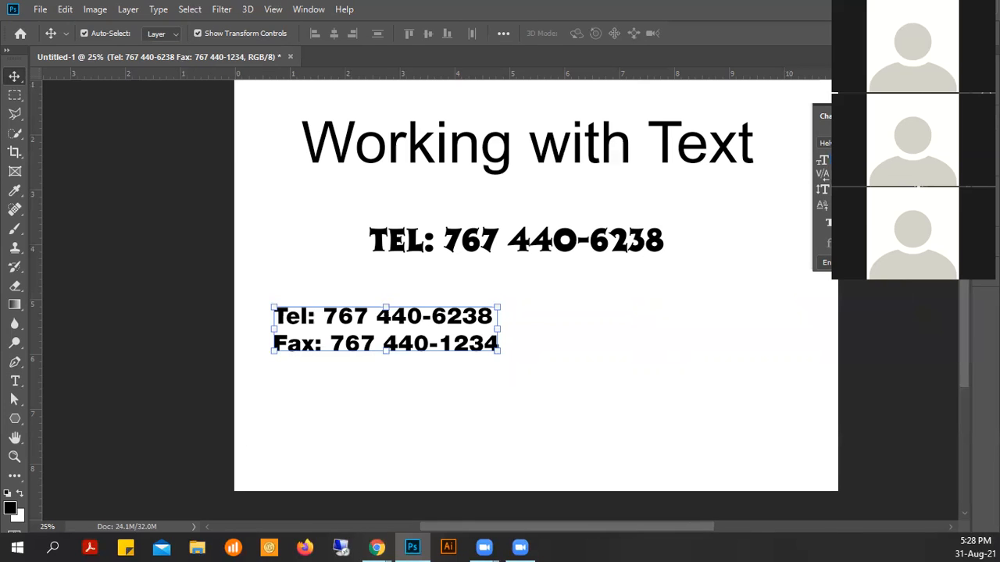
click(967, 160)
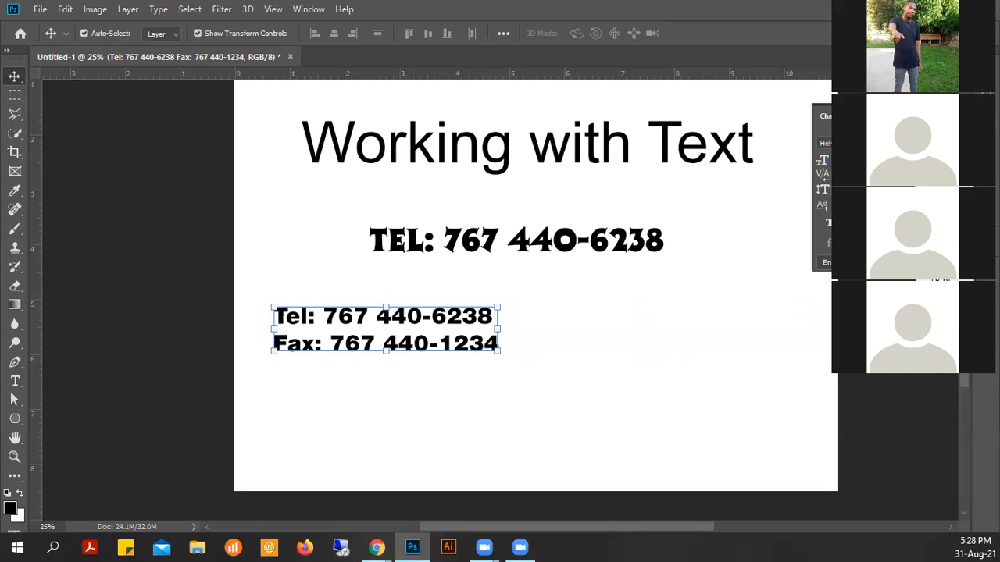
- Try larger and tighter leading values at closer zoom until the Tel and Fax lines stack evenly
click(942, 355)
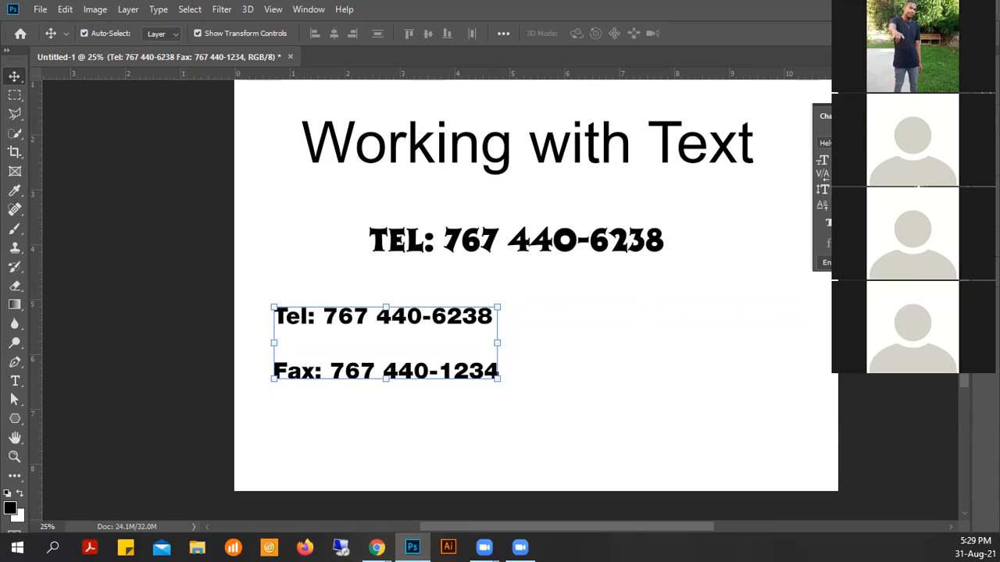
key(Up)
key(Up)
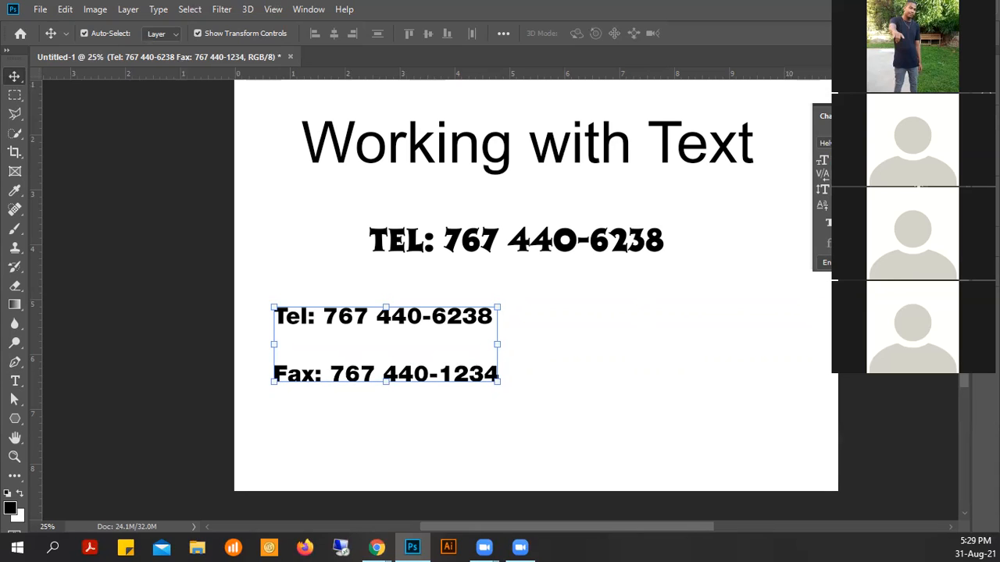
key(Return)
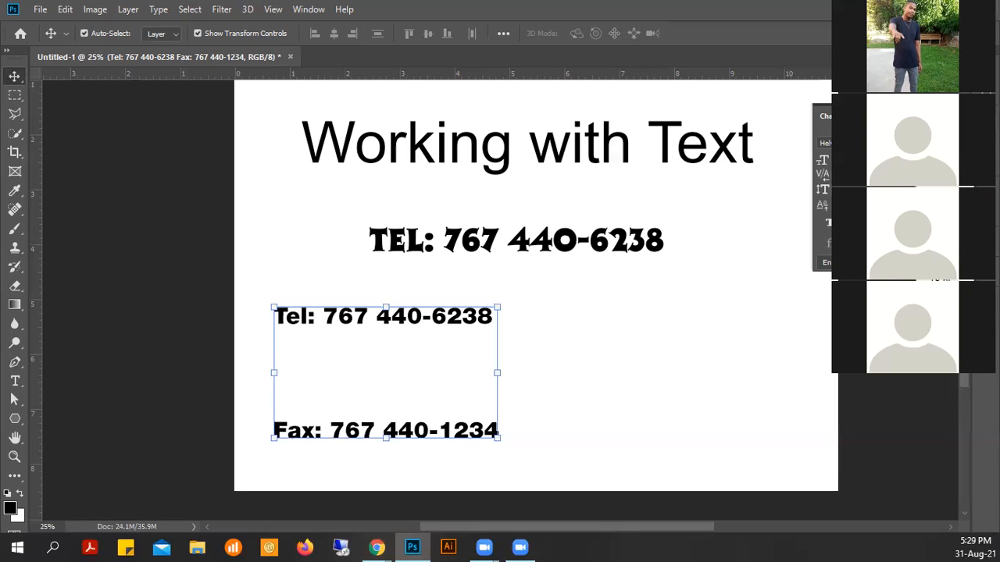
click(939, 227)
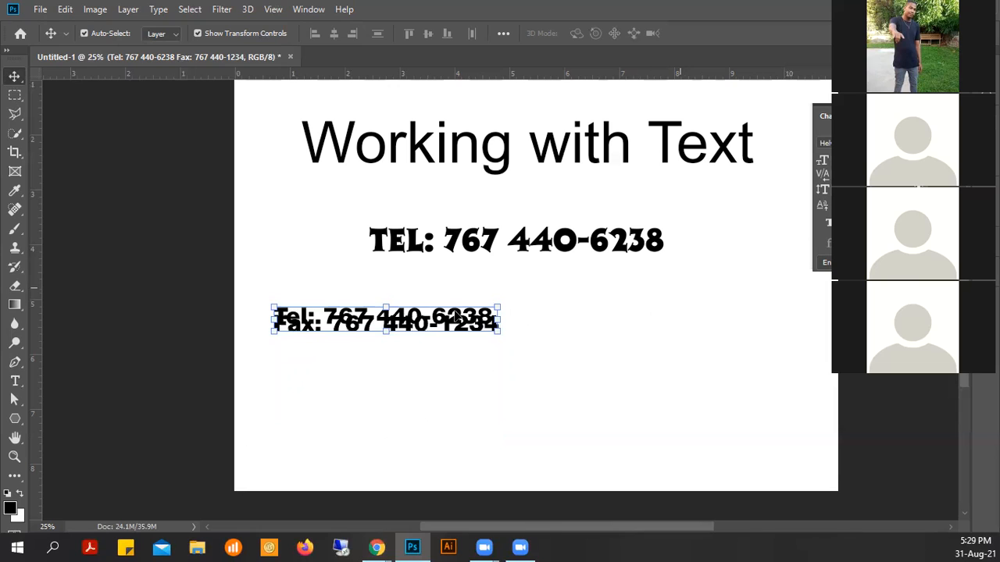
key(ctrl+space)
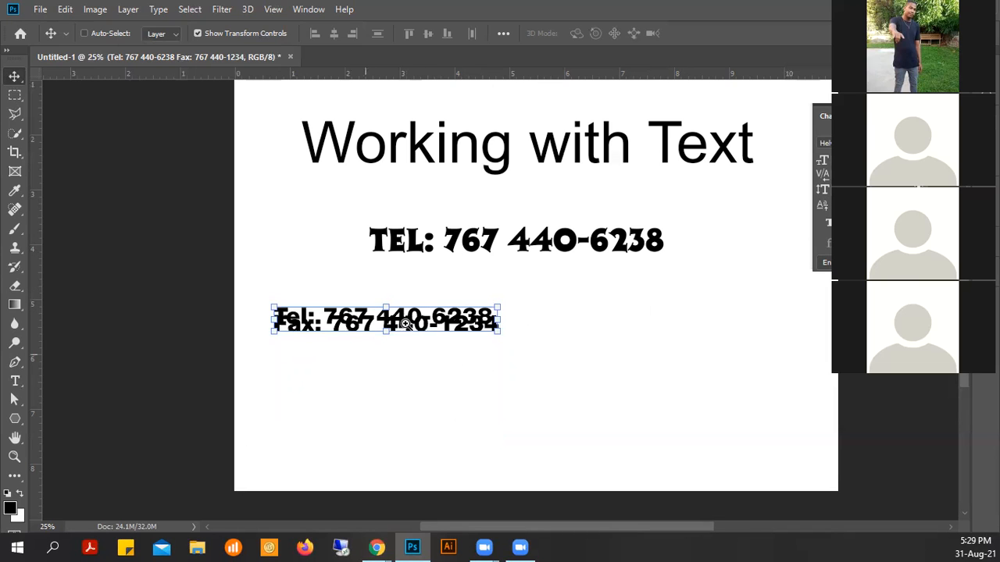
ctrl+click(405, 324)
ctrl+click(356, 332)
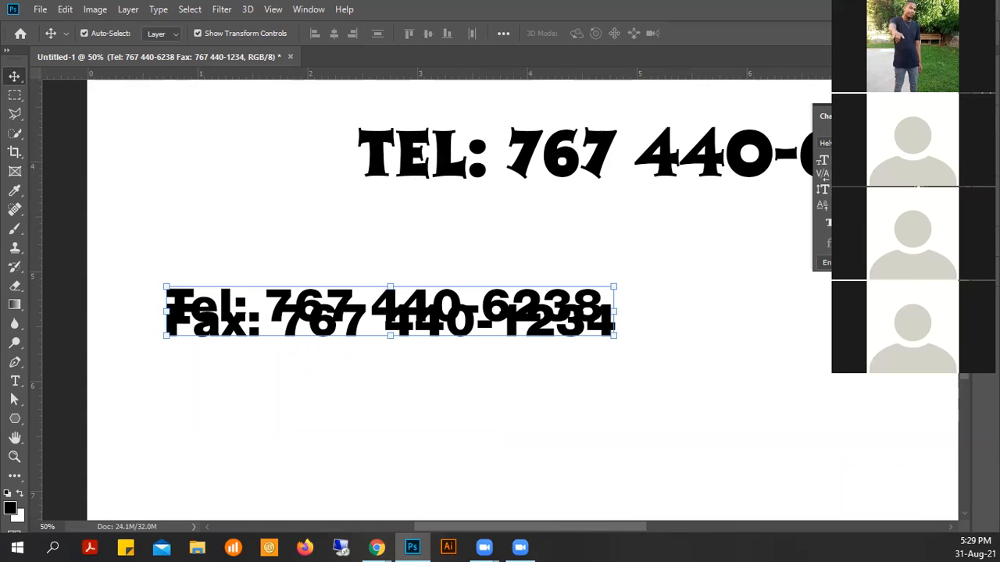
click(941, 183)
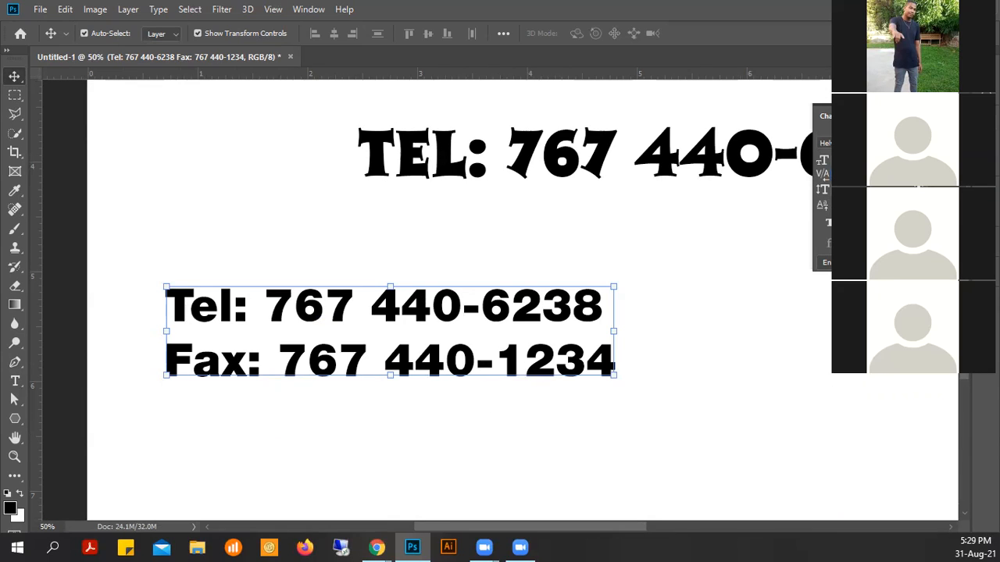
- Test a different kerning on the Tel/Fax text, then restore the original kerning
click(891, 175)
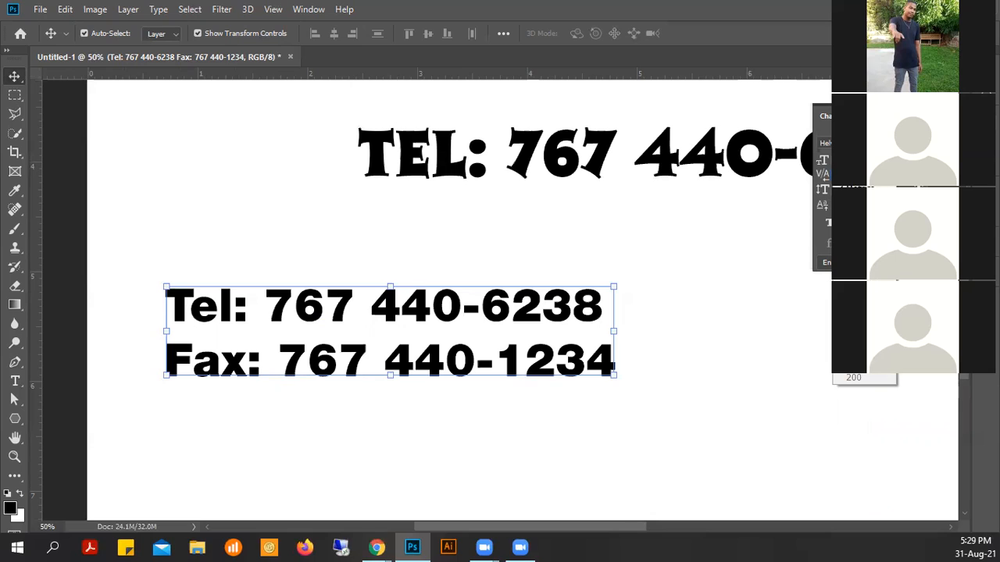
click(857, 198)
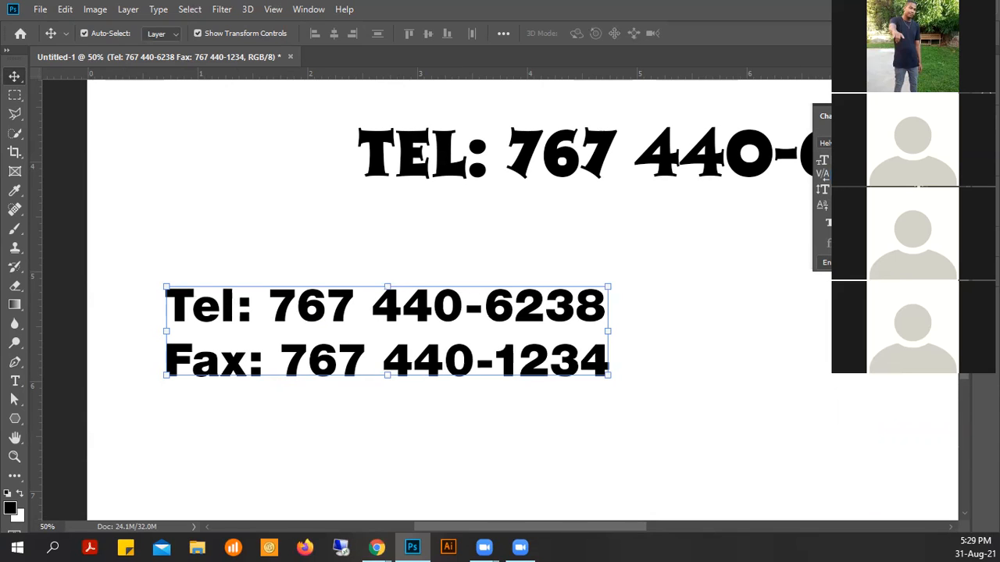
click(996, 195)
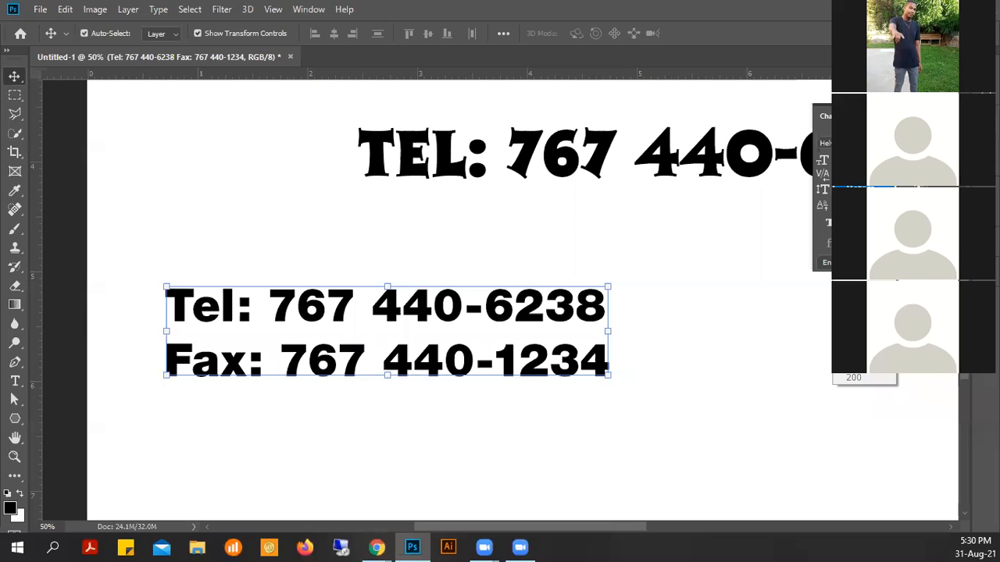
click(872, 189)
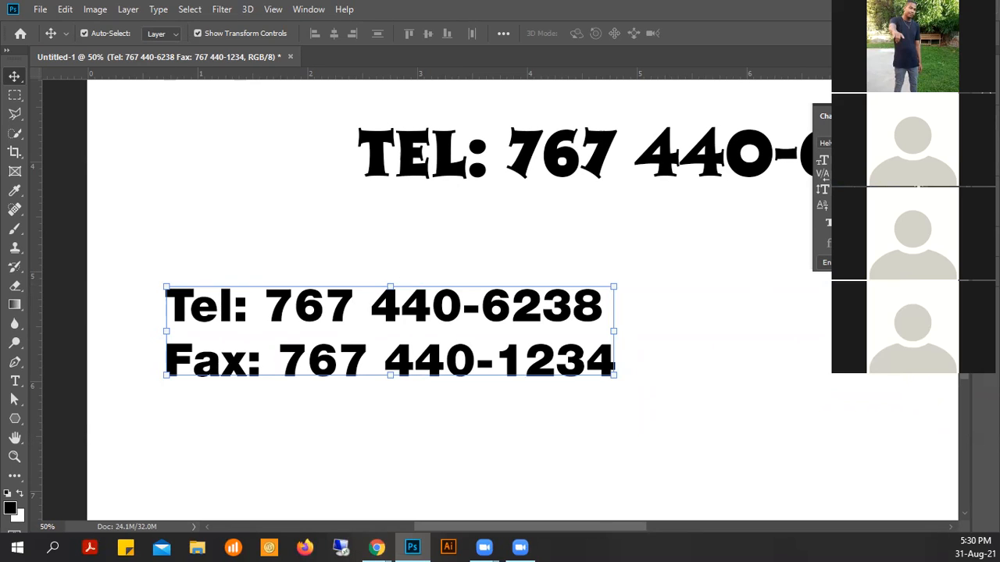
click(15, 380)
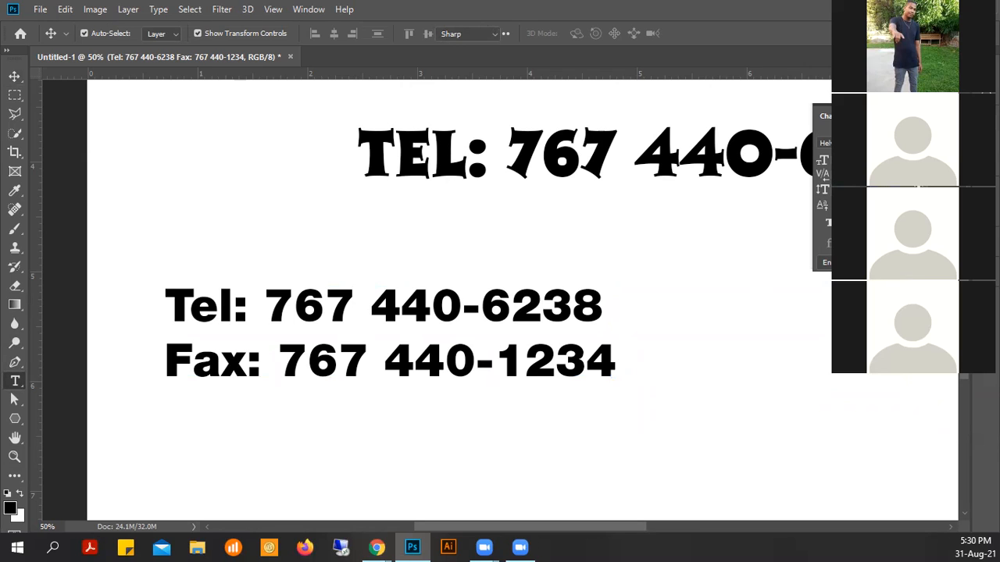
- Select the Tel line and apply negative tracking so its characters pack tightly together
drag(174, 302, 608, 306)
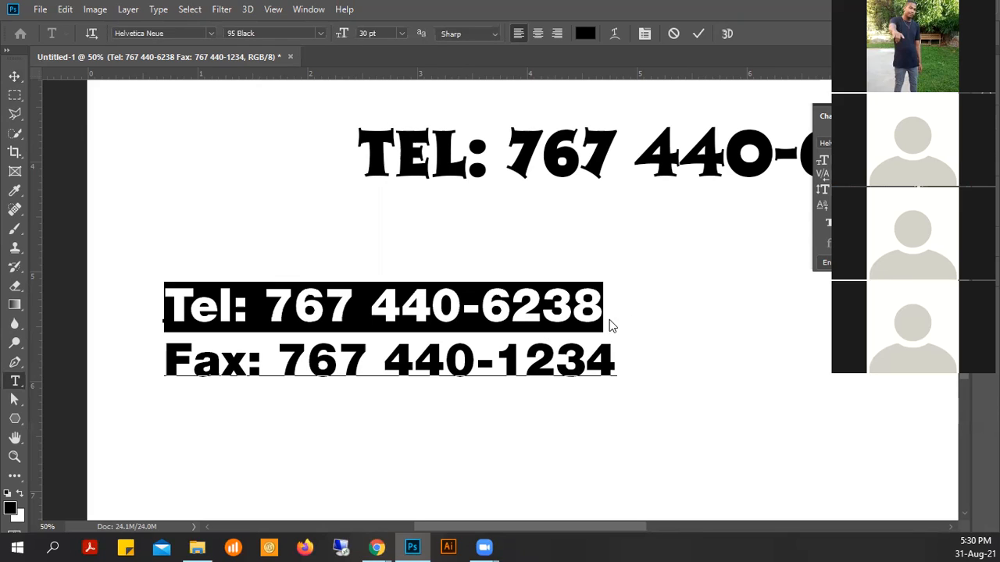
triple_click(319, 321)
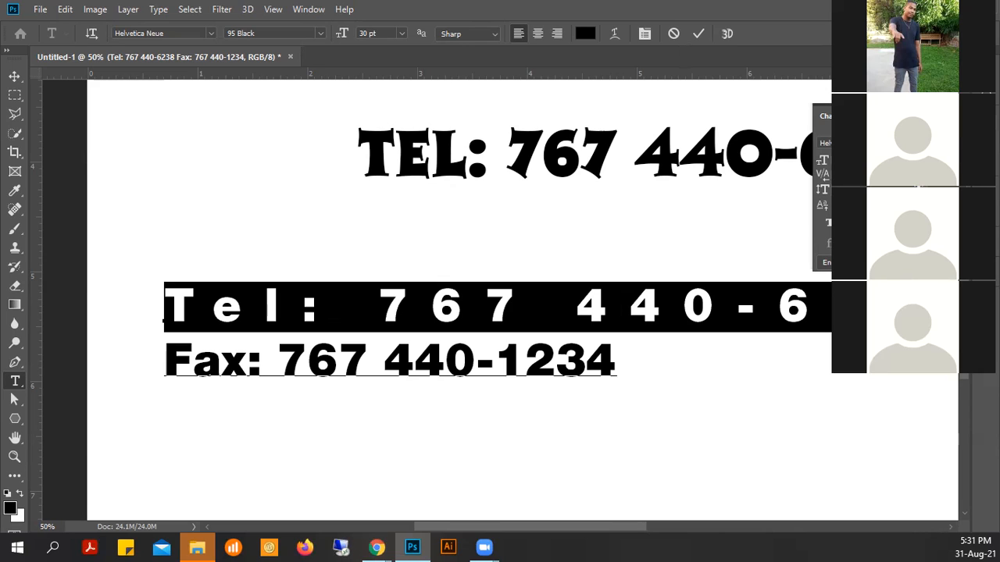
key(shift+Left)
key(shift+Left)
key(shift+Left)
key(shift+Left)
key(shift+Left)
key(shift+Left)
key(shift+Left)
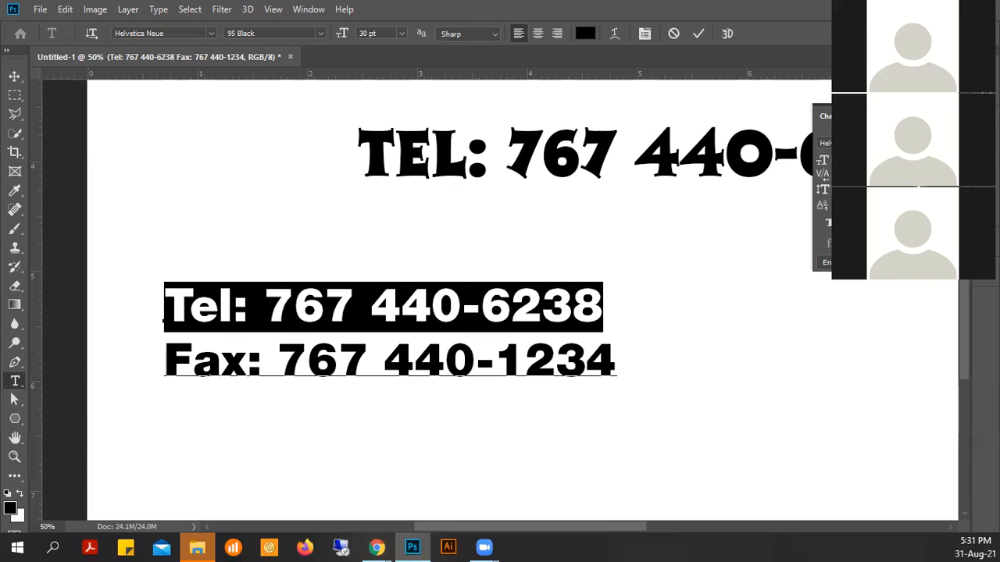
click(917, 177)
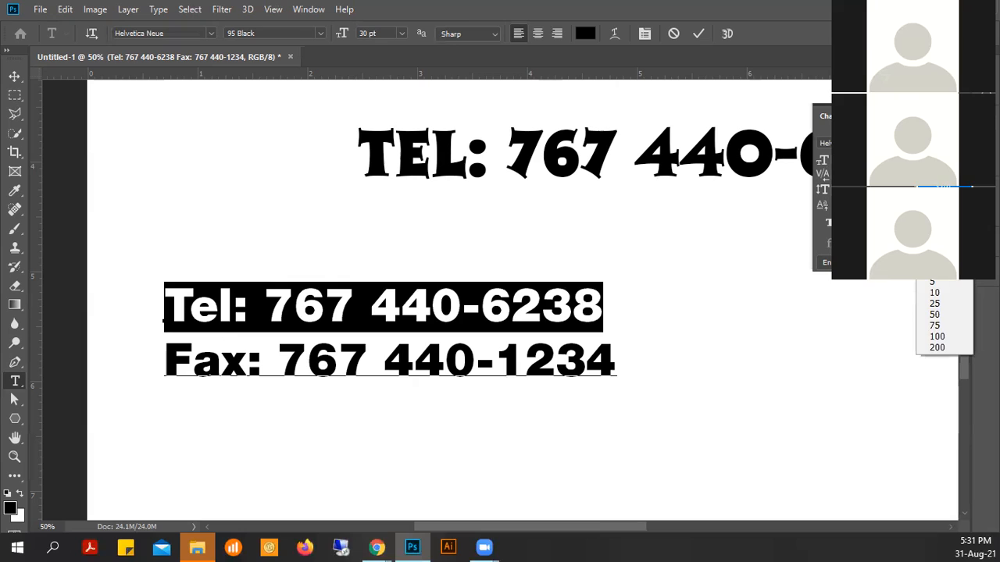
click(919, 186)
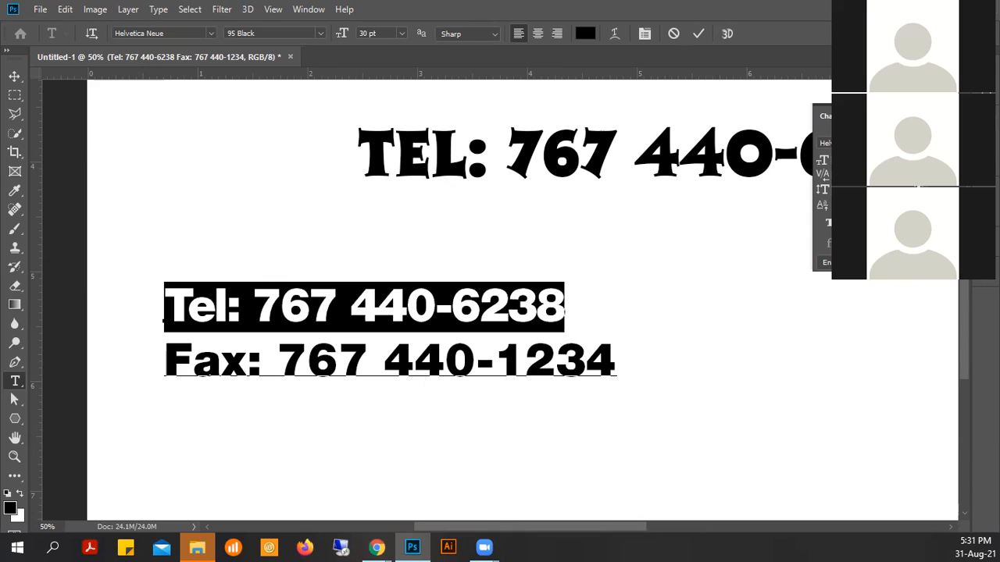
click(970, 175)
click(945, 188)
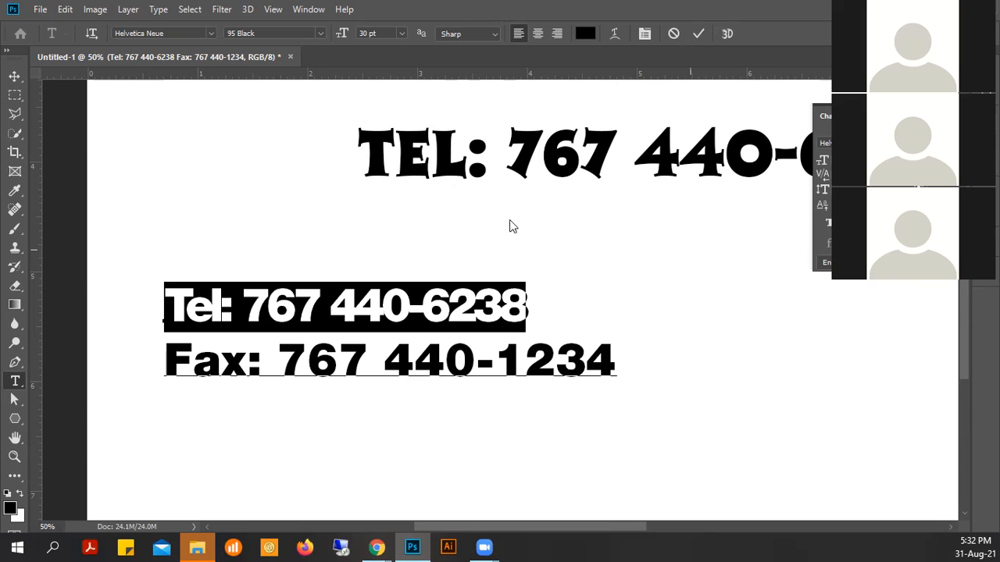
click(15, 75)
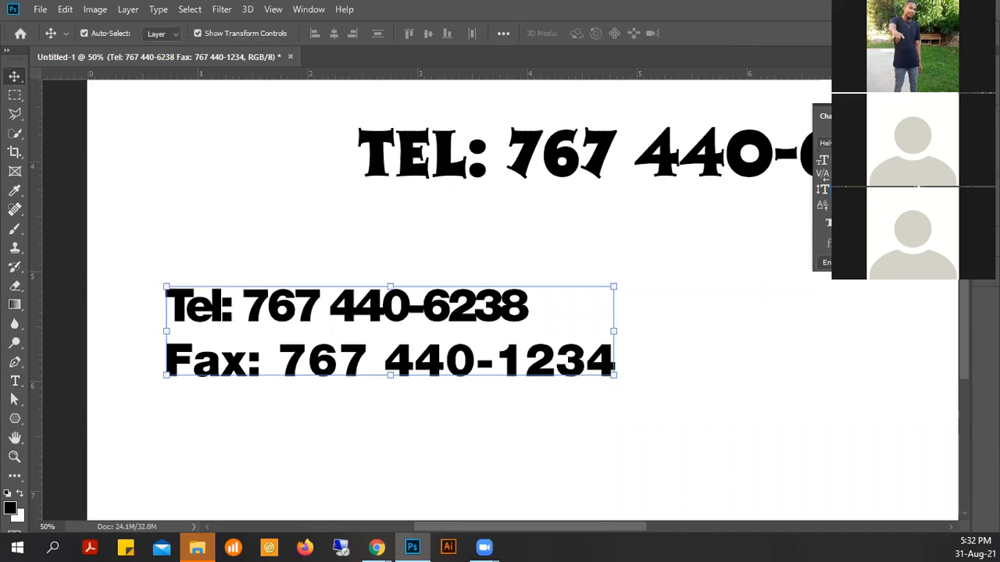
- Free-transform the Tel/Fax block, dragging the top handle up to stretch it taller, then adjust leading
key(Return)
click(820, 191)
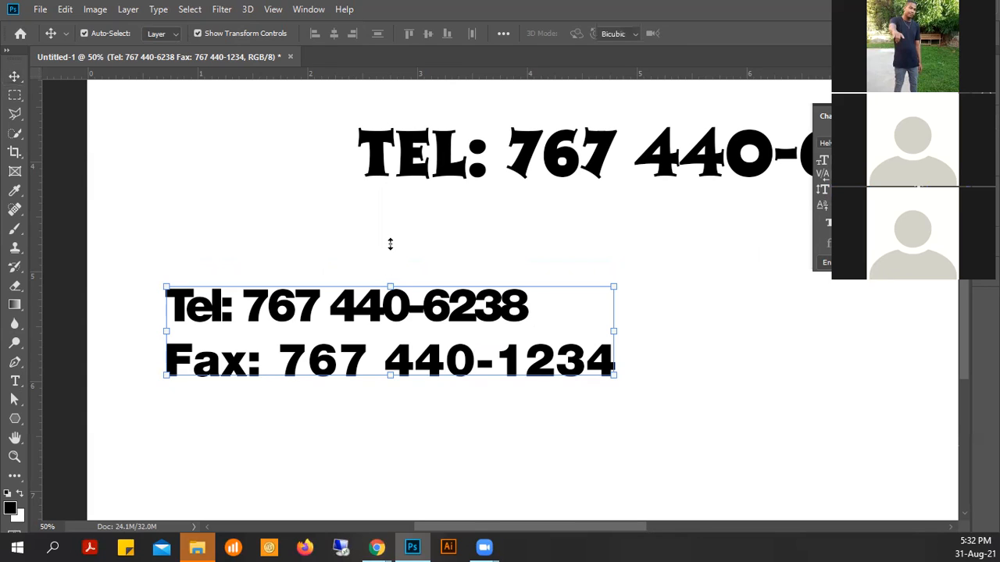
key(ctrl+t)
drag(389, 286, 395, 247)
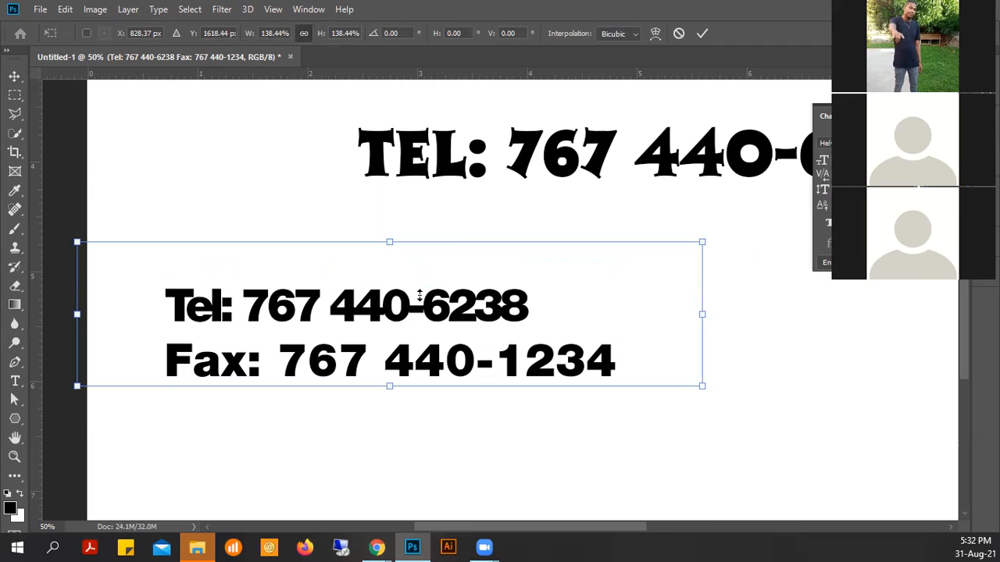
click(14, 77)
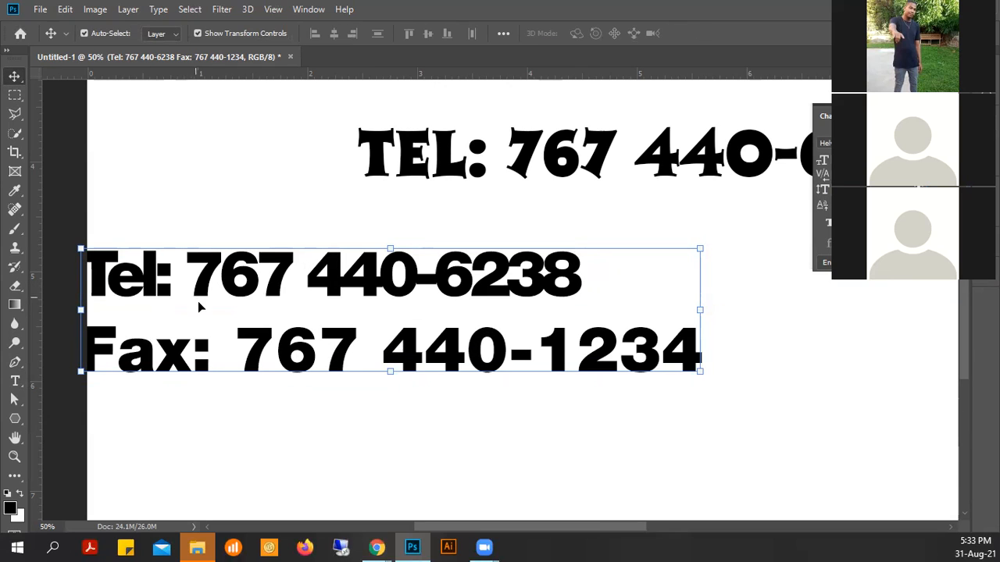
key(ctrl+z)
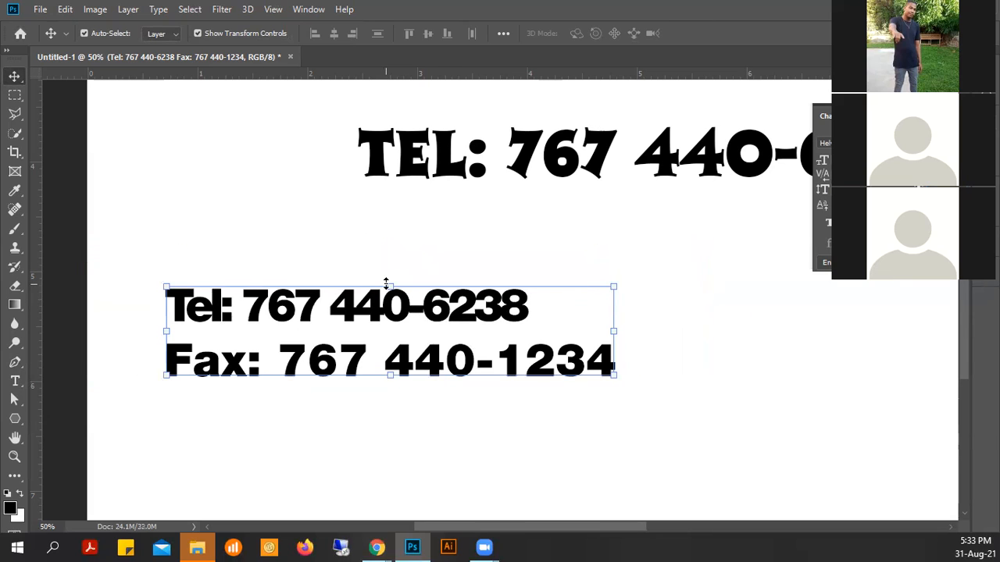
drag(386, 283, 406, 249)
click(699, 294)
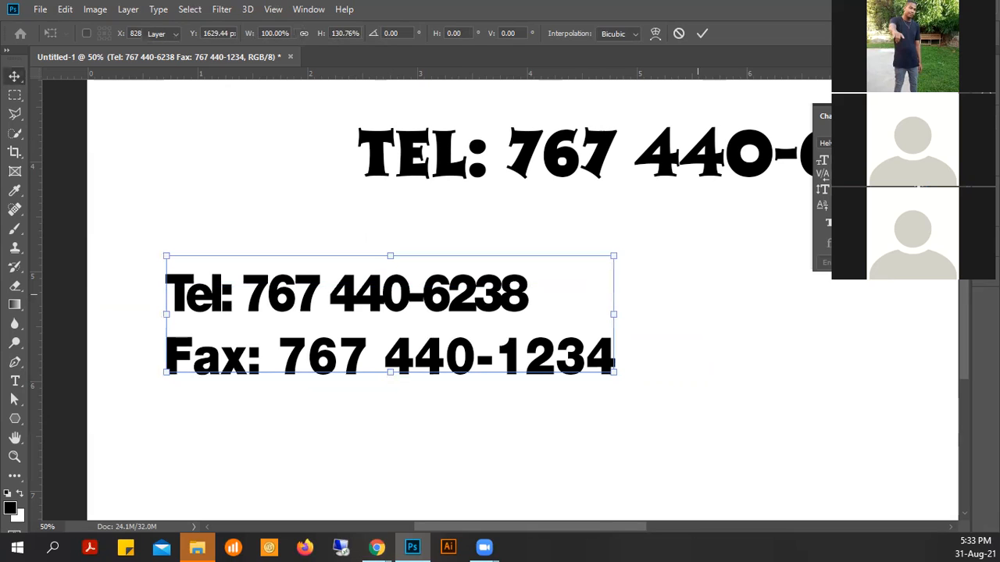
key(Return)
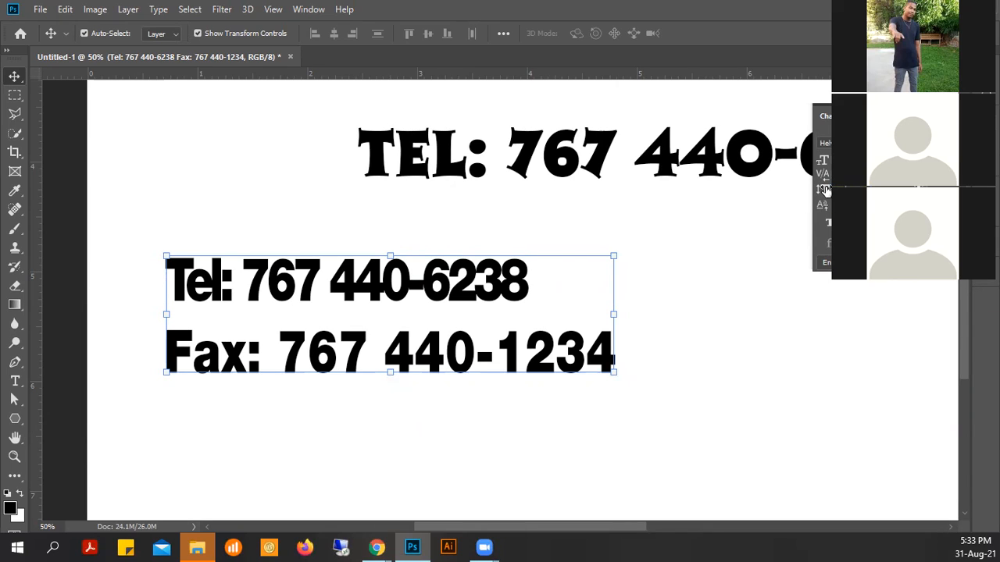
drag(825, 191, 502, 289)
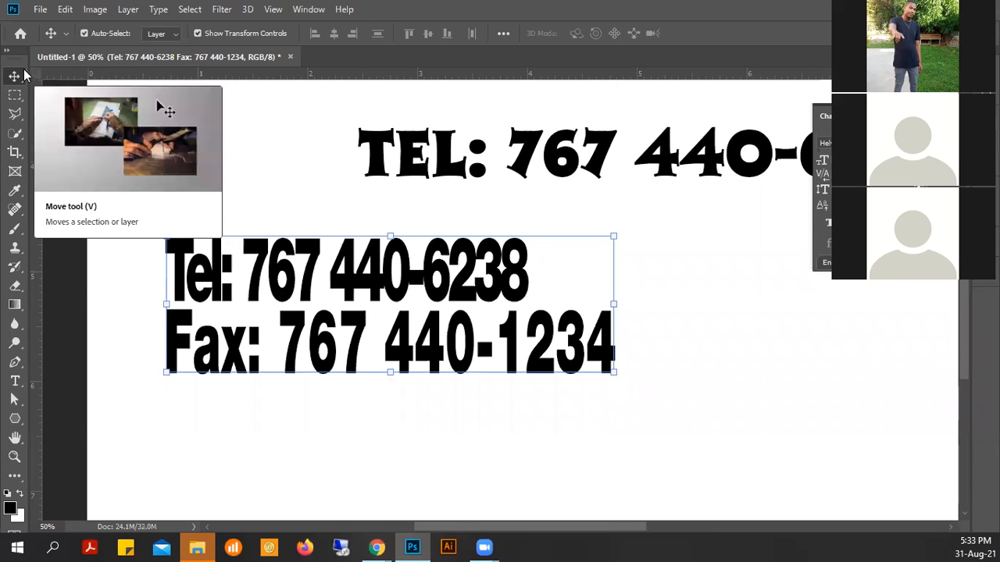
click(482, 264)
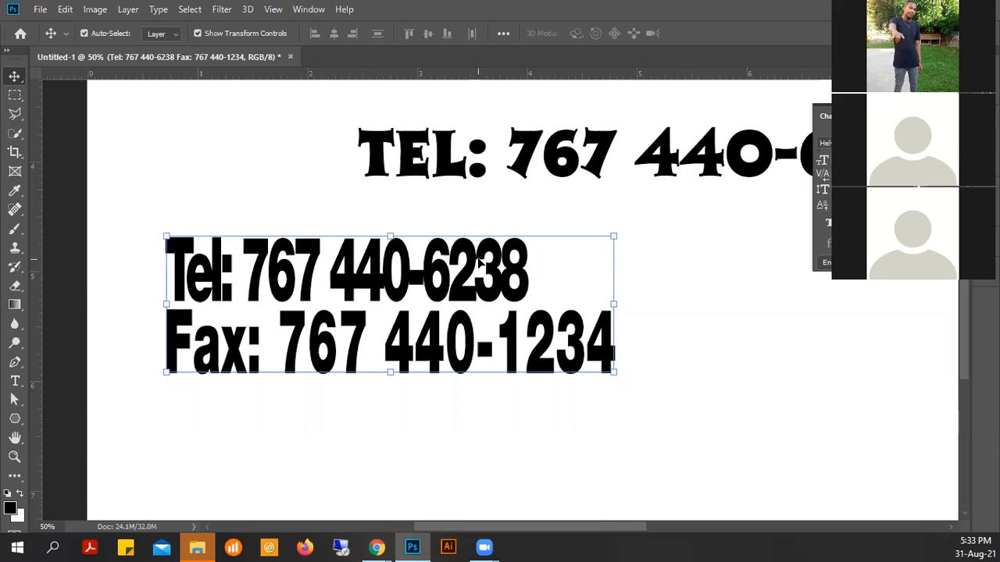
click(548, 163)
key(Delete)
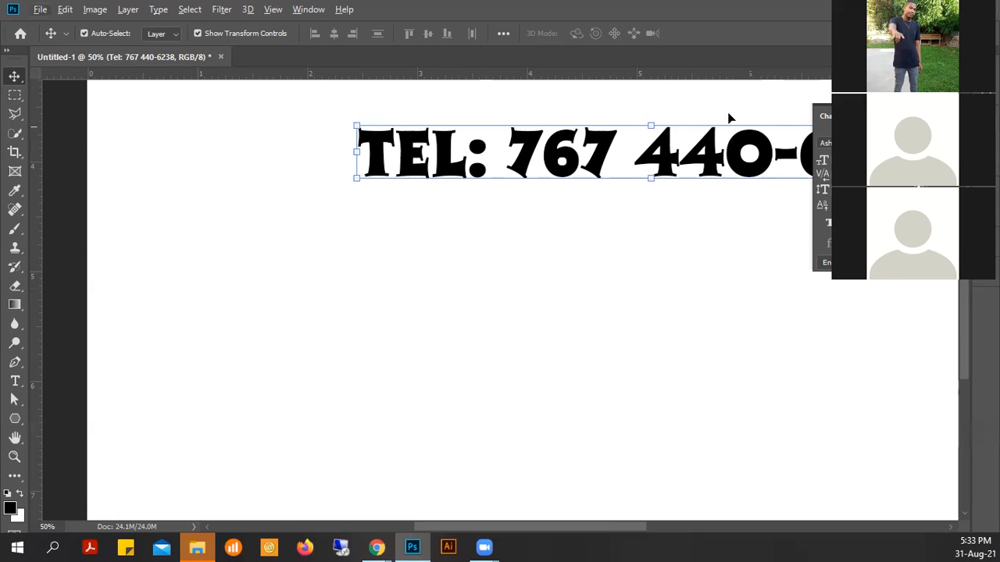
drag(529, 143, 421, 317)
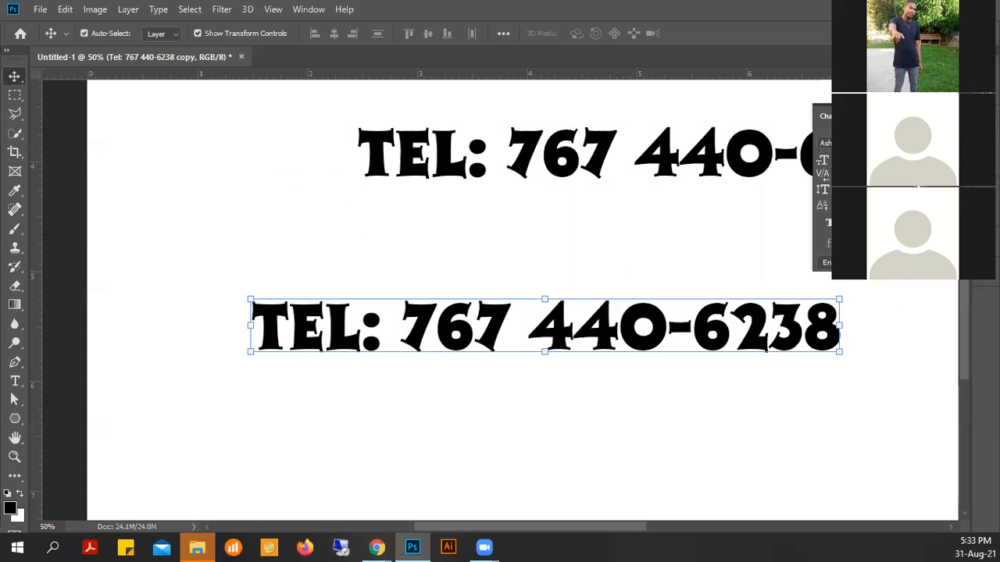
click(15, 380)
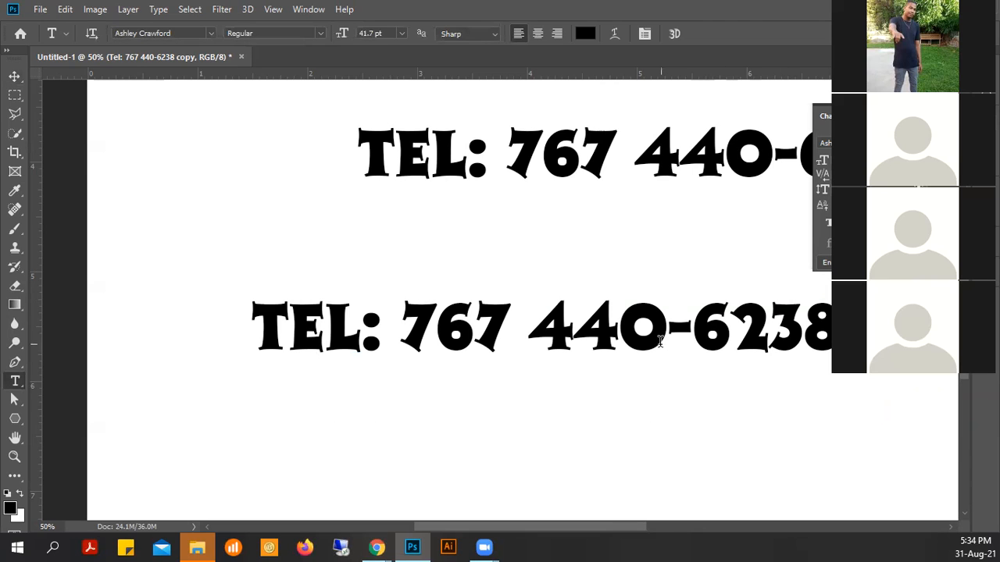
click(660, 328)
drag(663, 328, 633, 329)
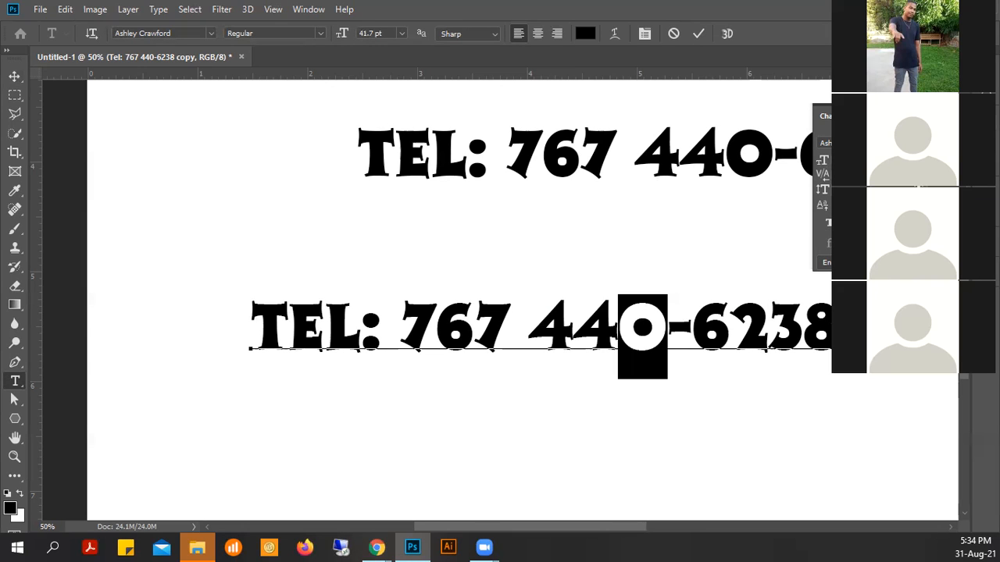
key(Up)
key(Up)
key(Up)
key(Up)
key(Up)
key(Up)
key(Up)
key(Up)
key(Up)
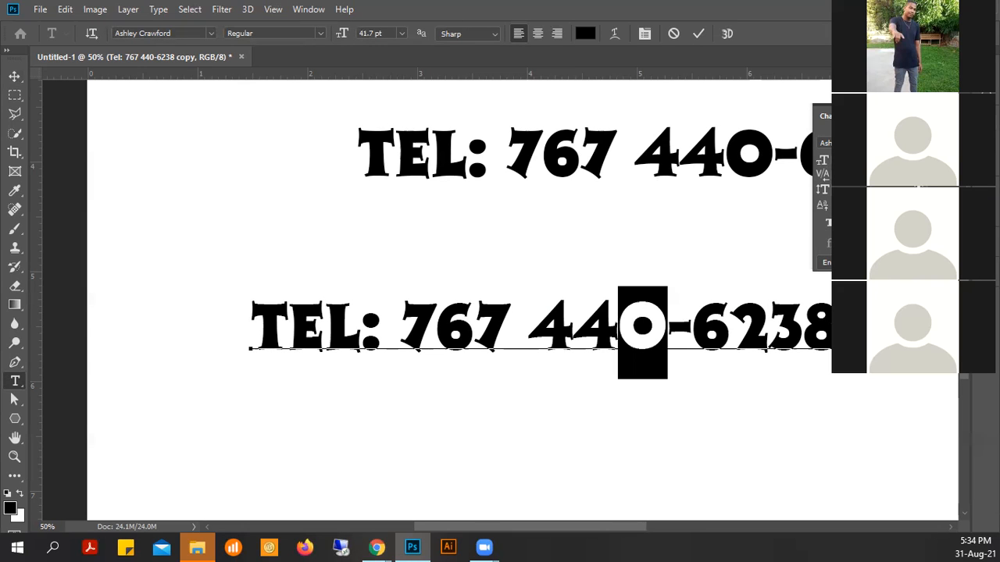
key(alt+shift+Up)
key(alt+shift+Up)
key(alt+shift+Up)
key(alt+shift+Up)
key(alt+shift+Up)
key(alt+shift+Up)
key(alt+shift+Up)
key(alt+shift+Up)
key(alt+shift+Up)
key(alt+shift+Up)
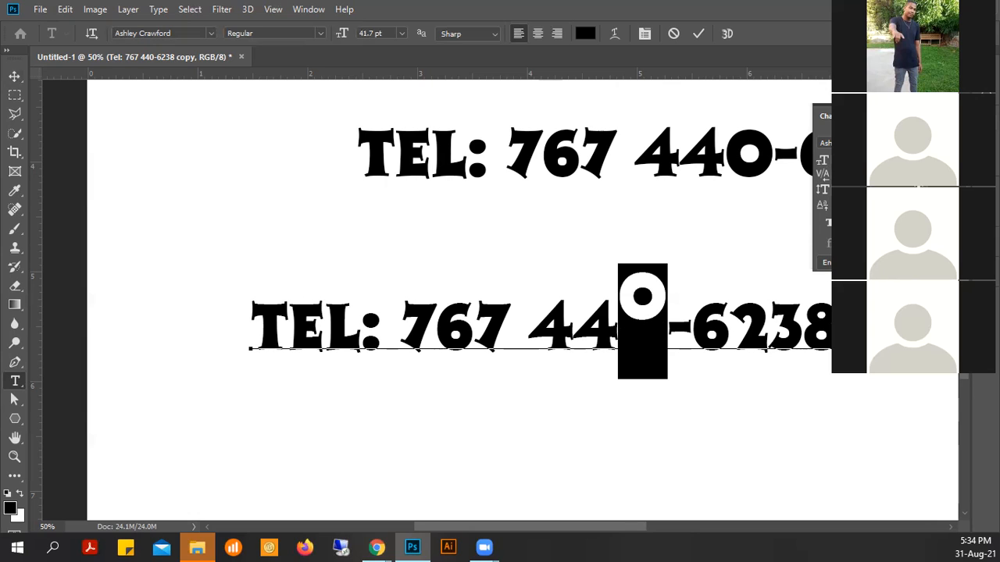
key(alt+shift+Up)
key(alt+shift+Up)
key(alt+shift+Up)
key(alt+shift+Up)
key(alt+shift+Up)
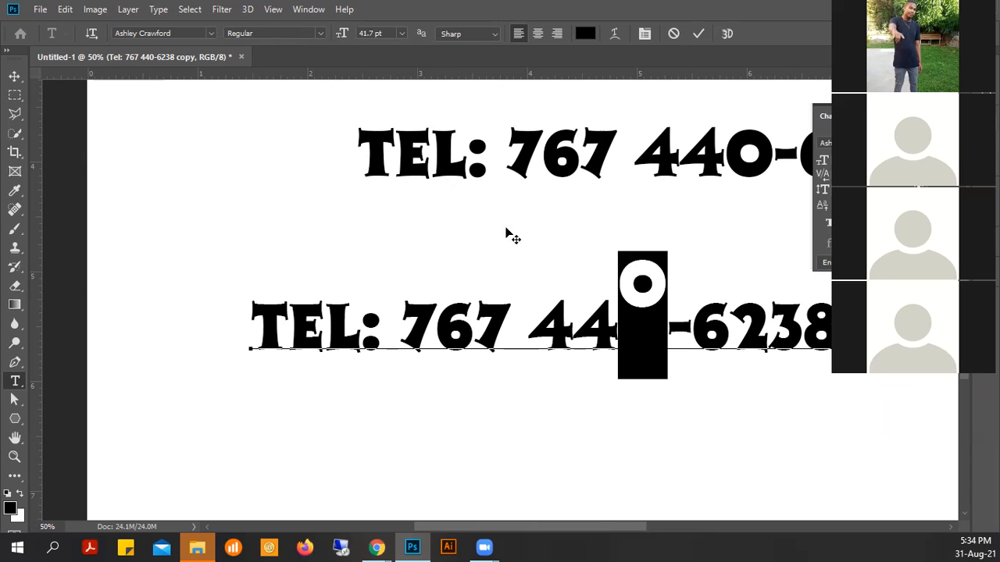
key(alt+shift+Down)
key(Down)
key(Down)
key(Down)
key(Down)
key(Down)
key(Down)
key(Down)
key(Down)
key(Down)
key(Down)
key(Down)
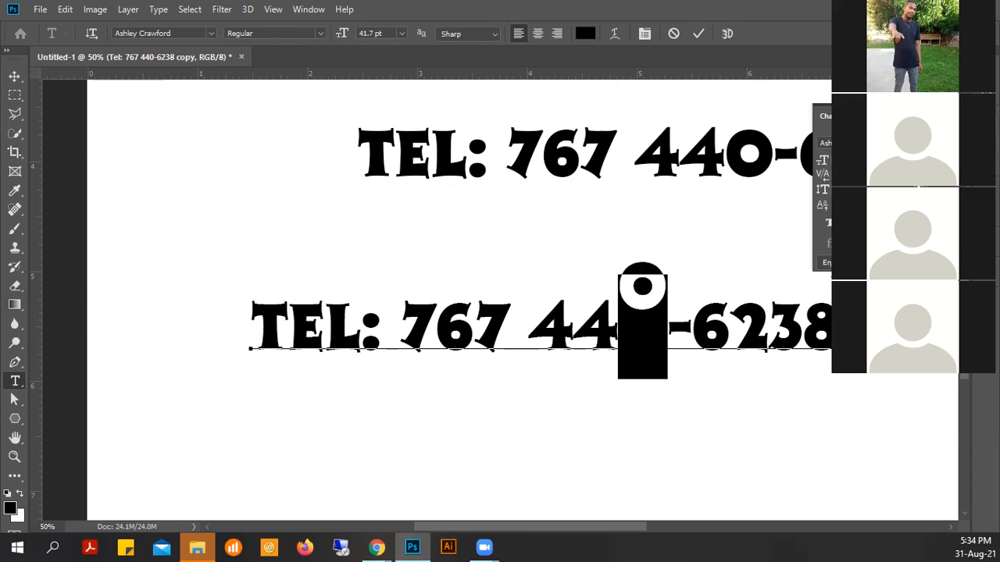
key(Down)
key(Down)
key(Down)
key(Down)
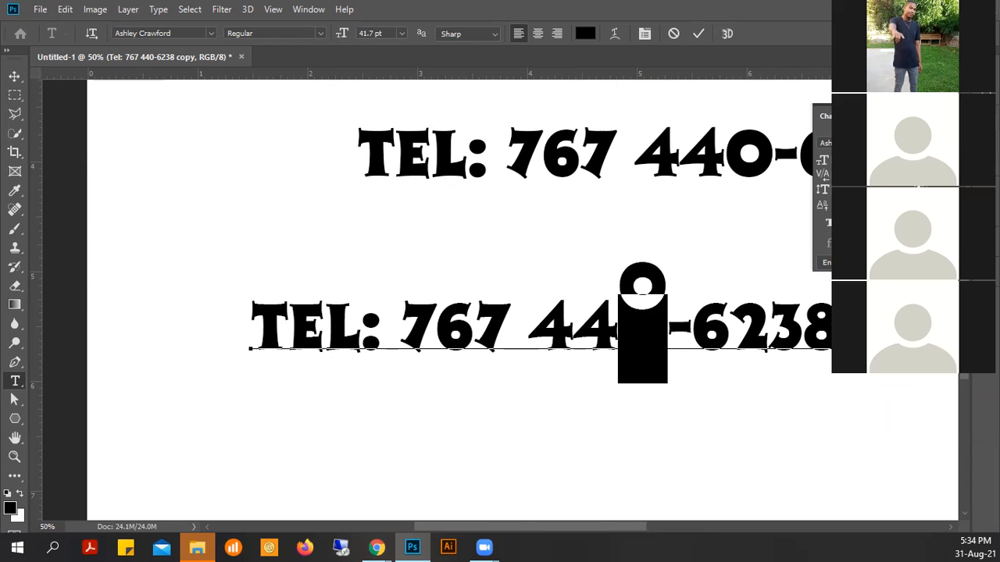
key(Down)
key(Down)
key(Down)
key(Down)
key(Down)
key(Down)
key(Down)
key(Down)
key(Down)
key(Down)
key(Down)
key(Down)
key(Down)
key(Down)
key(Down)
key(Down)
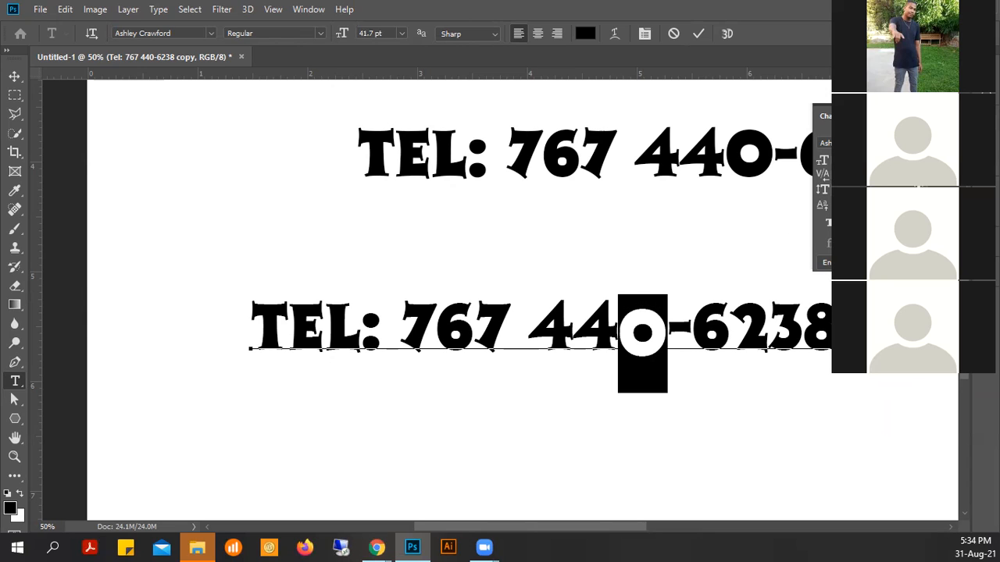
key(Down)
key(Down)
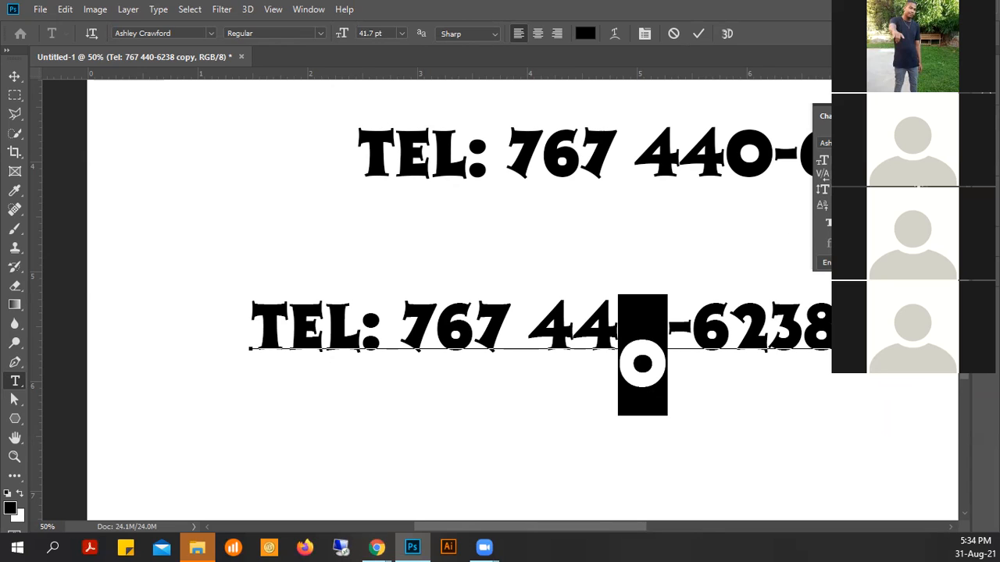
key(Down)
key(Down)
key(Down)
key(Down)
key(Down)
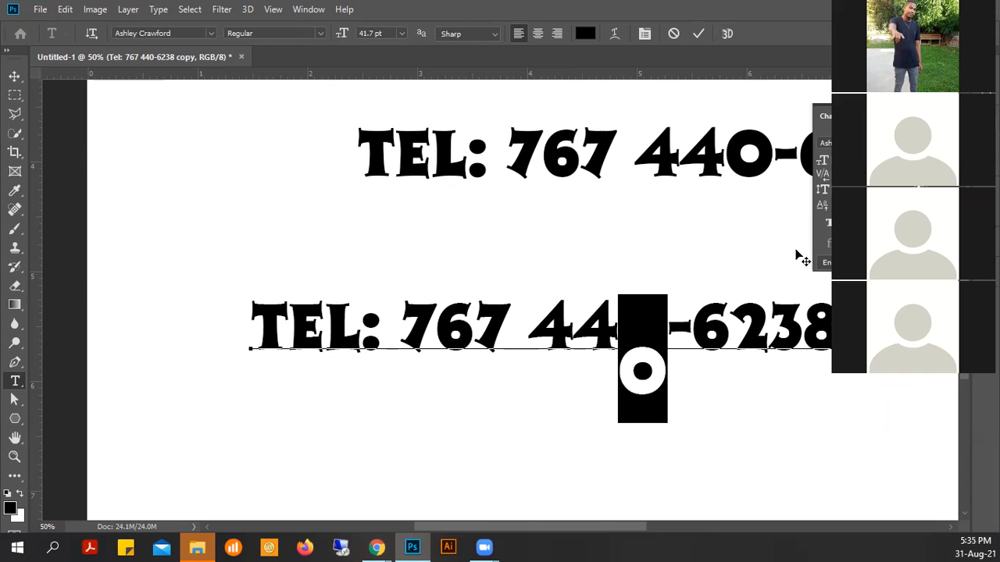
click(715, 334)
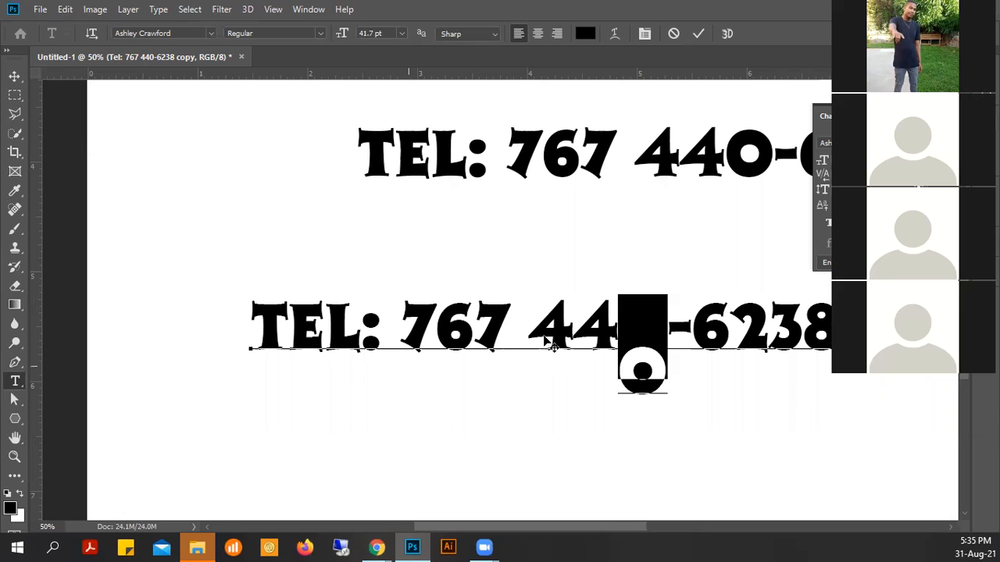
key(ctrl+z)
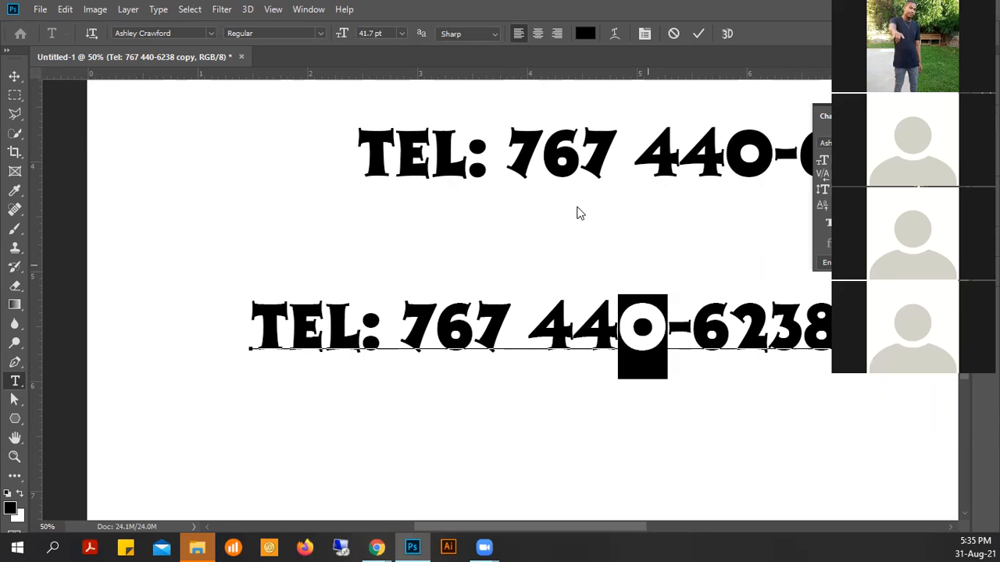
click(697, 35)
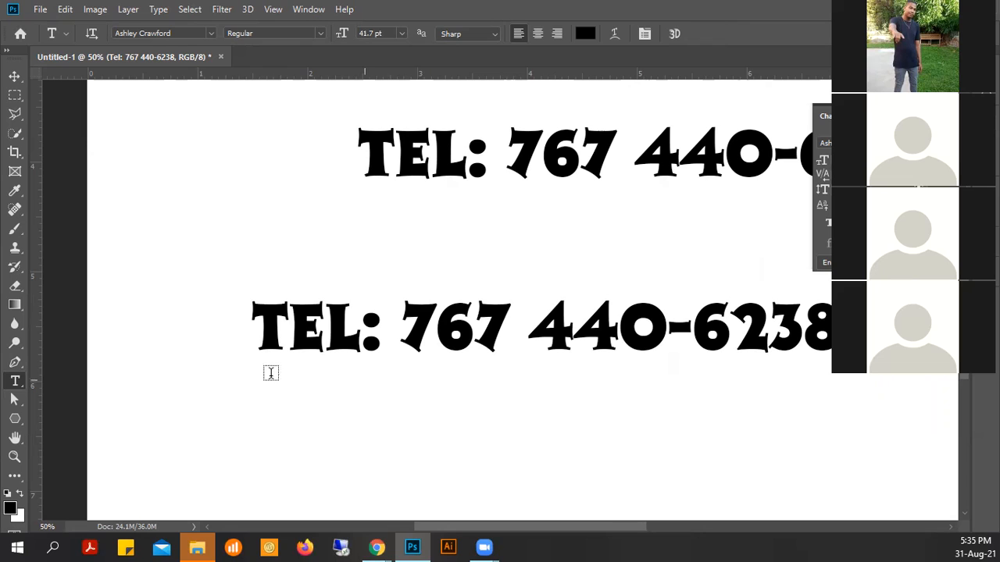
- Select the phone digits on the lower Tel line and try cyan 00ffcc as their colour
click(14, 78)
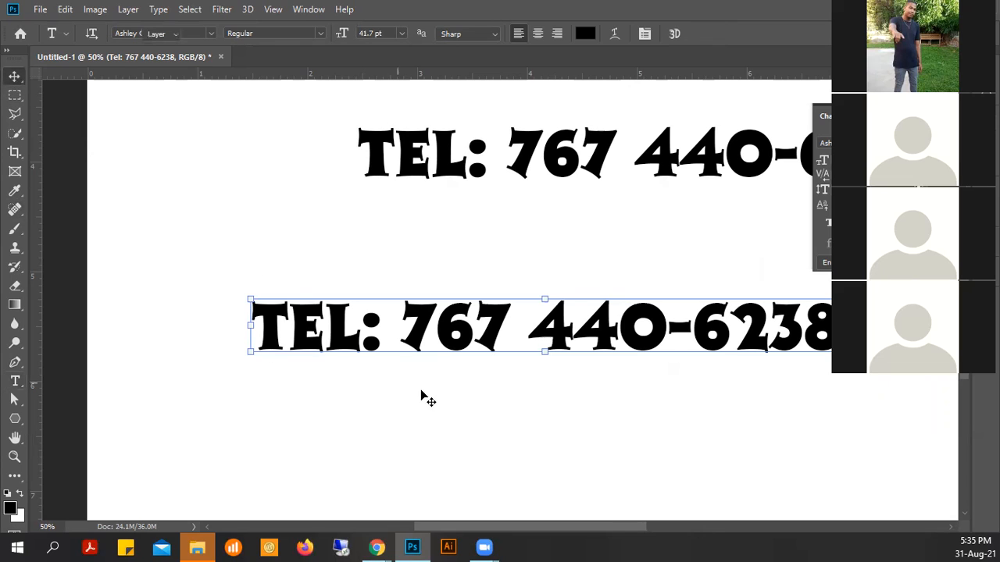
click(14, 381)
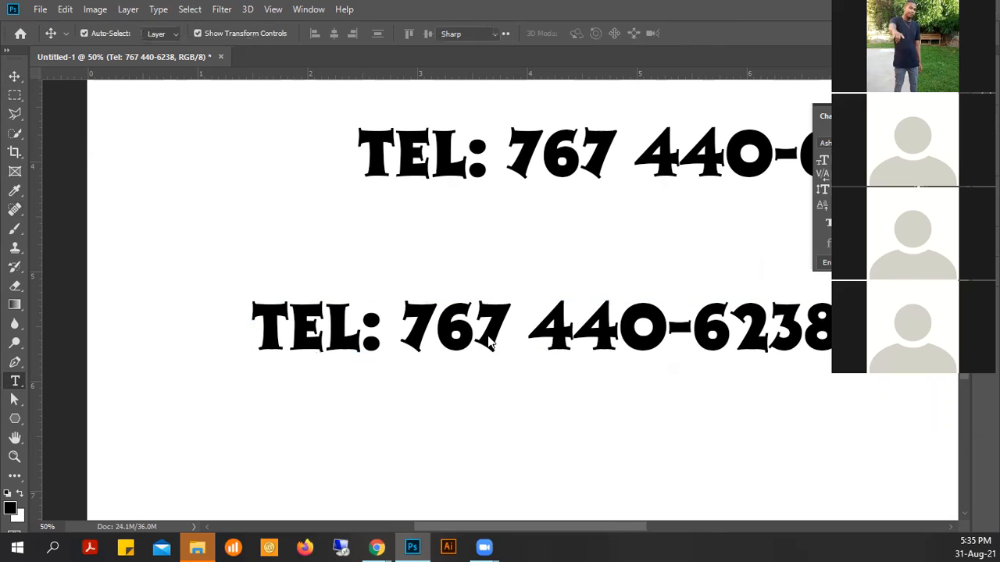
drag(398, 324, 840, 320)
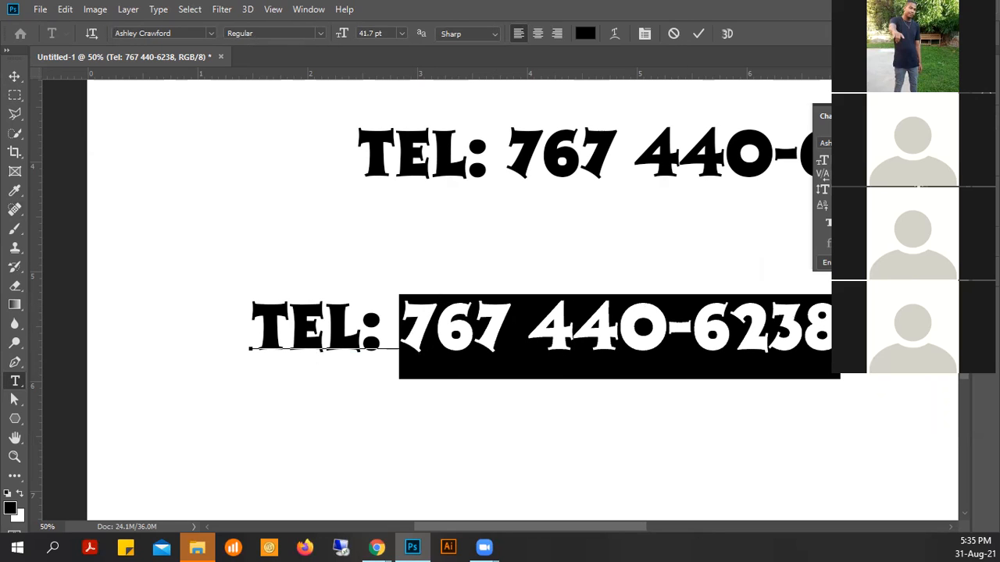
click(839, 322)
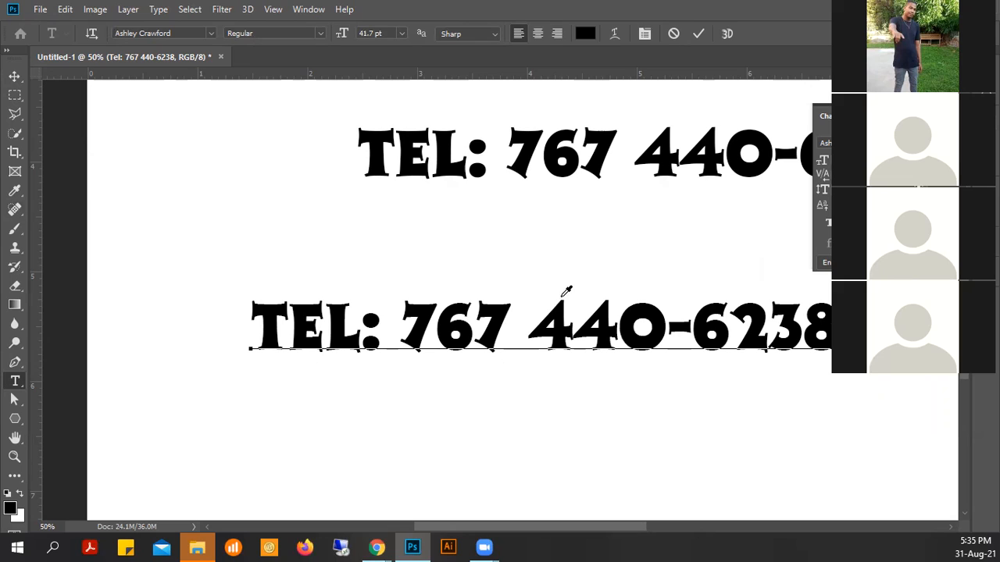
key(ctrl+Return)
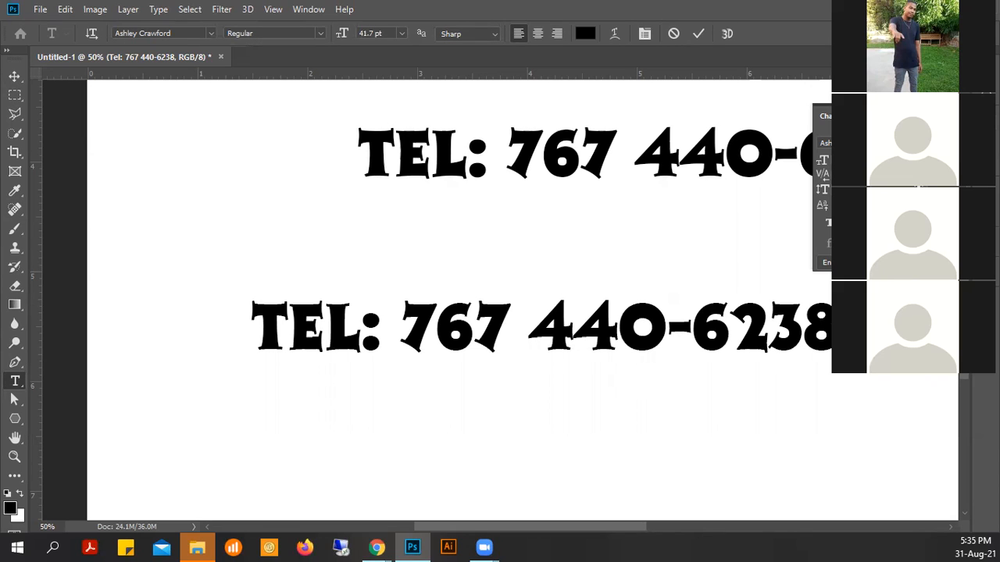
click(585, 34)
click(587, 307)
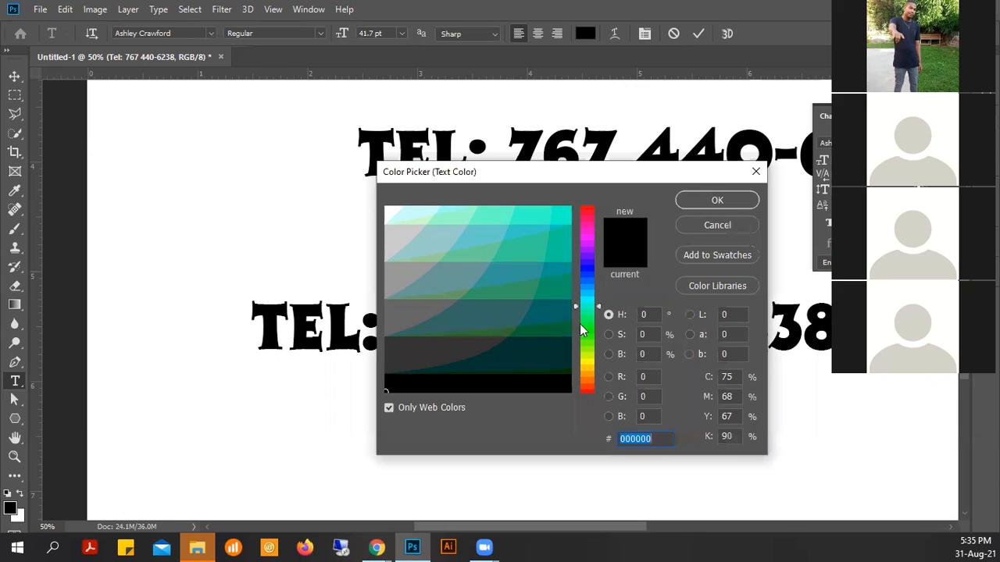
click(562, 216)
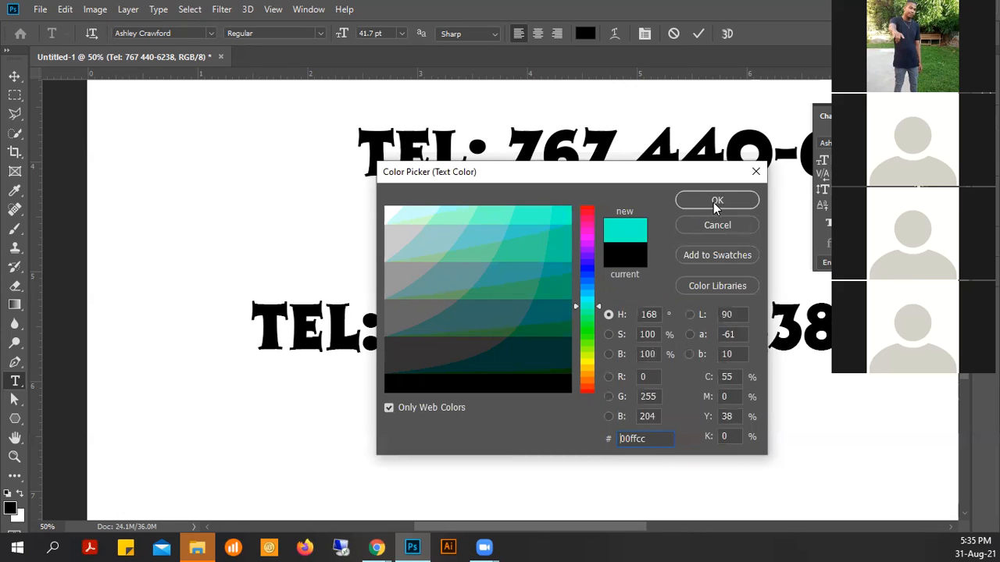
key(Return)
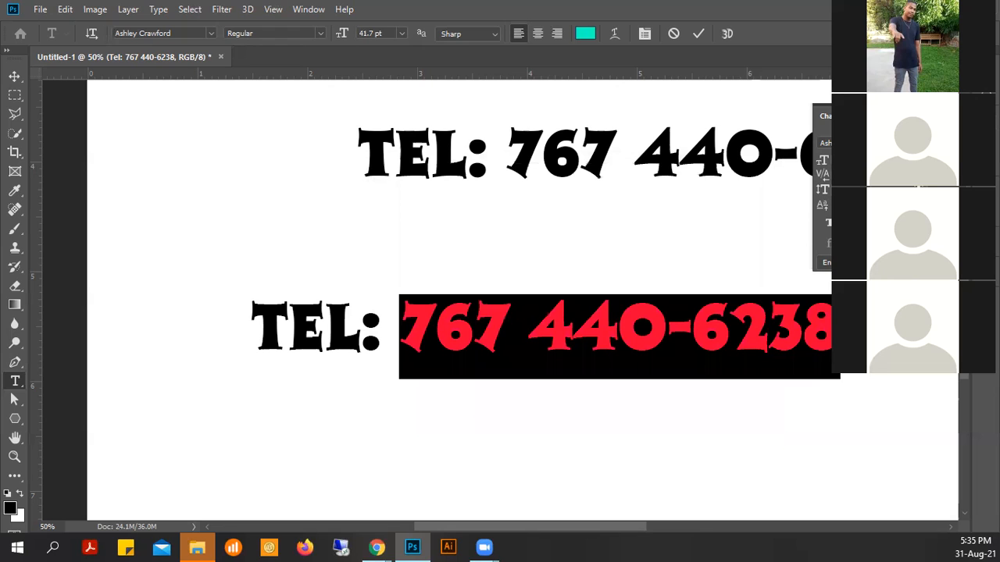
- Recolour the digits pinkish red ff0066 and commit the text edit
click(585, 33)
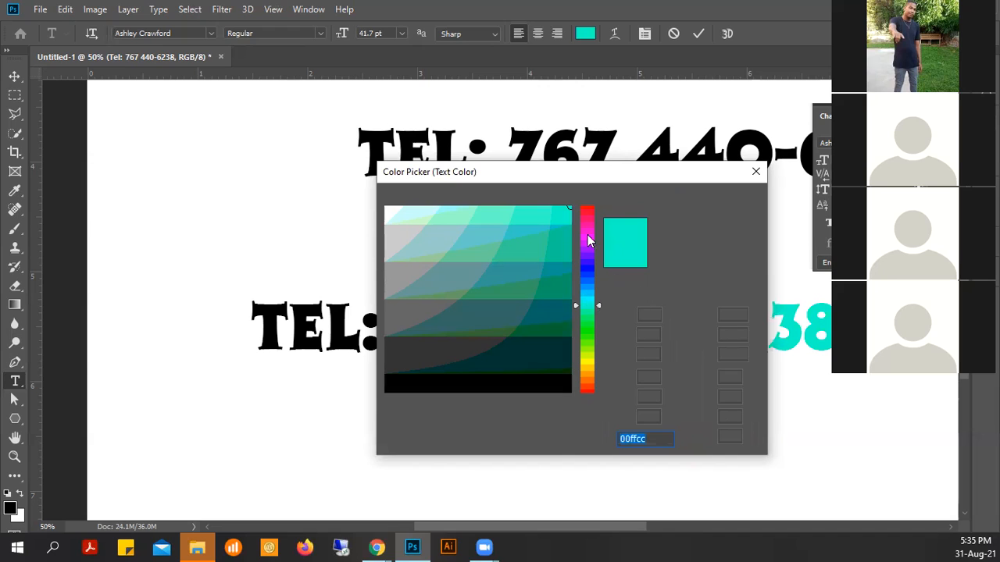
click(588, 225)
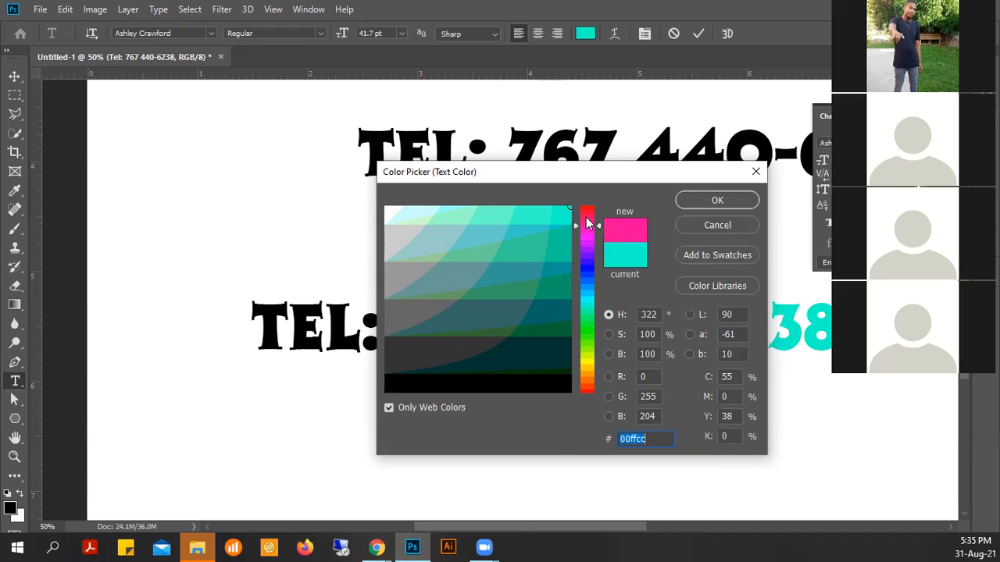
click(587, 218)
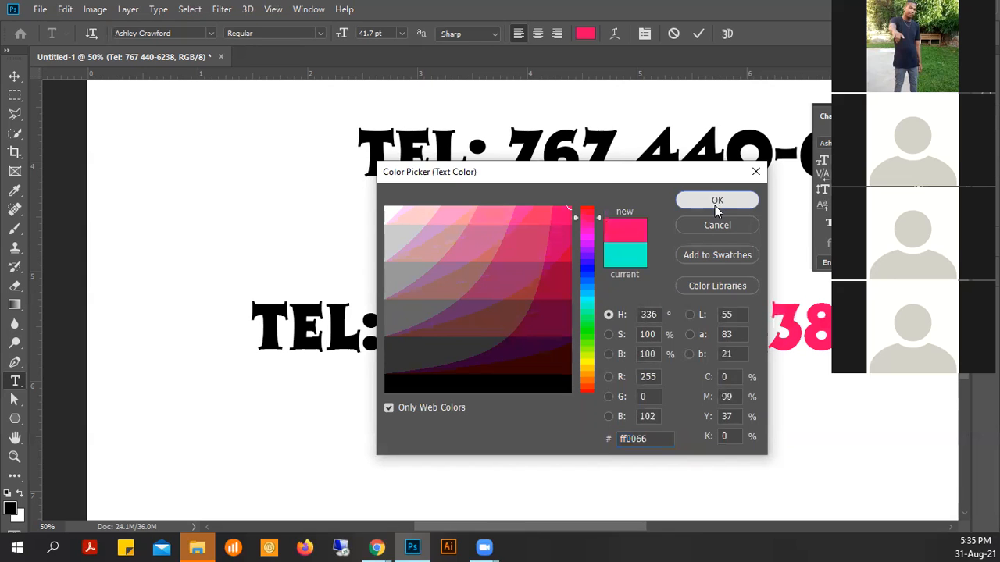
click(717, 205)
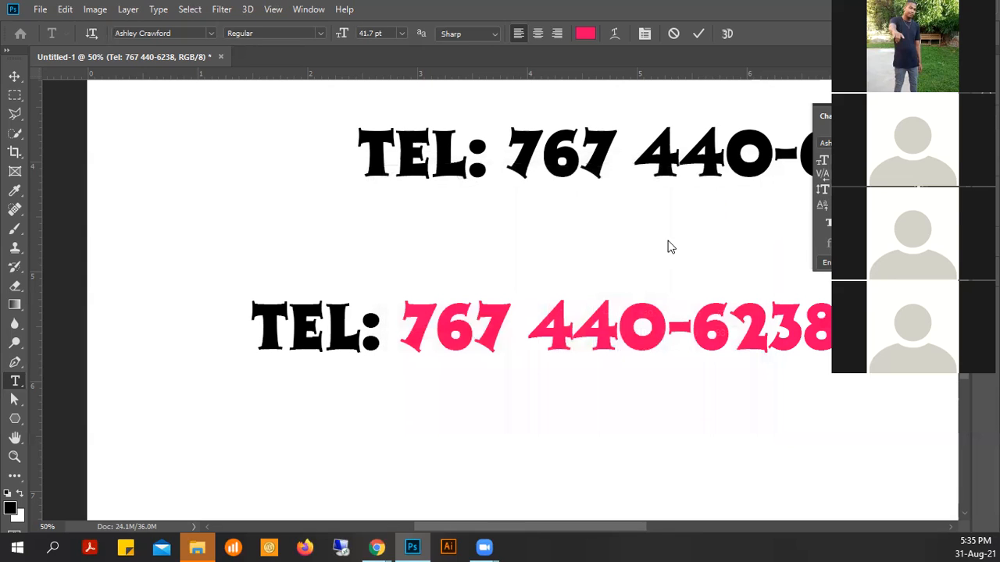
click(699, 35)
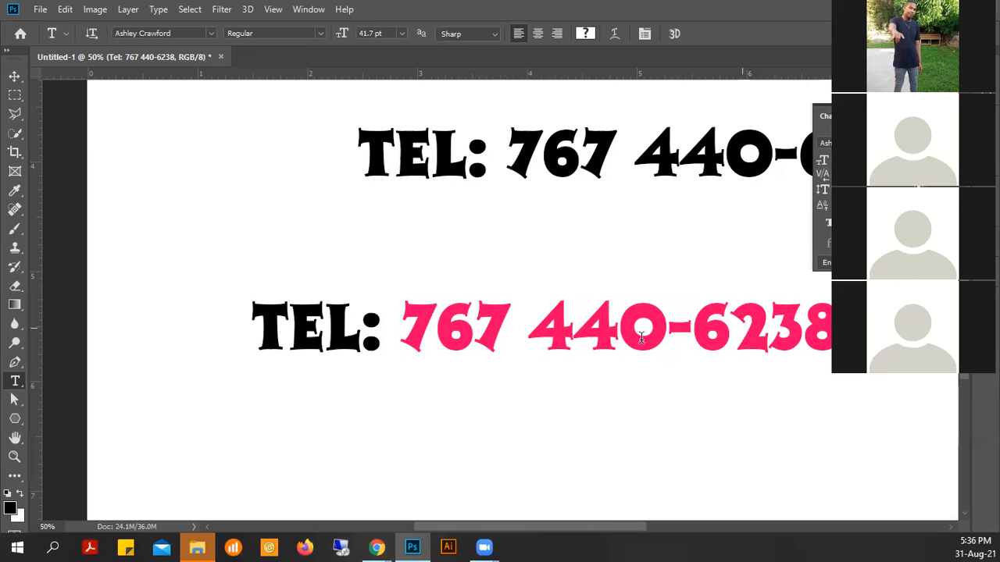
click(14, 75)
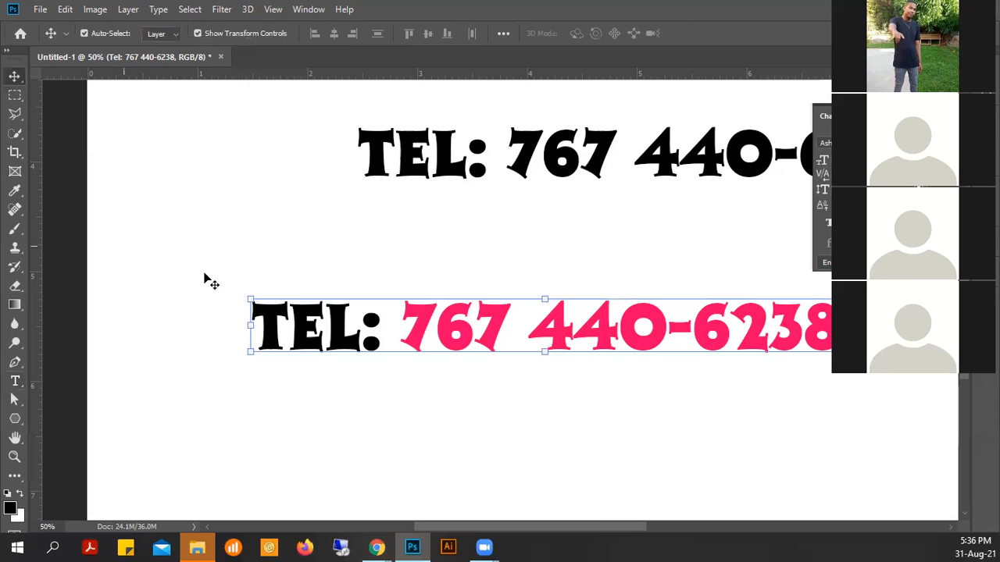
- Shift the two-colour TEL line left and place a copy directly beneath it
drag(600, 328, 524, 310)
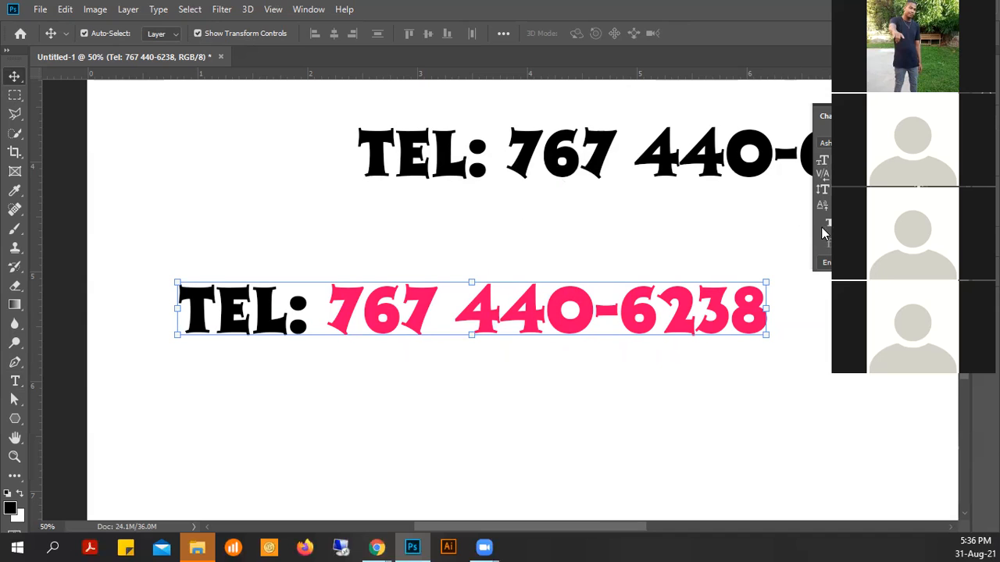
drag(354, 307, 360, 389)
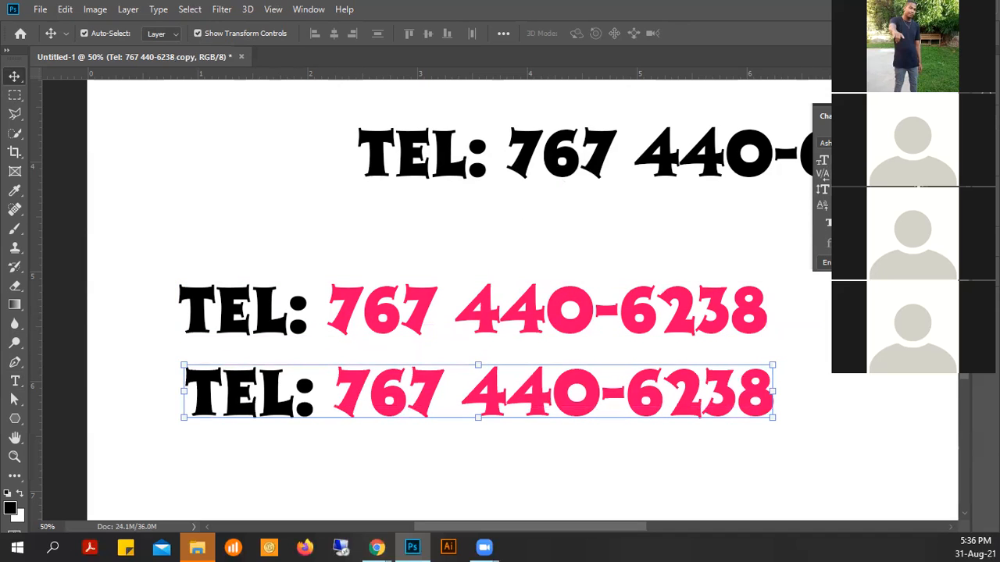
click(847, 143)
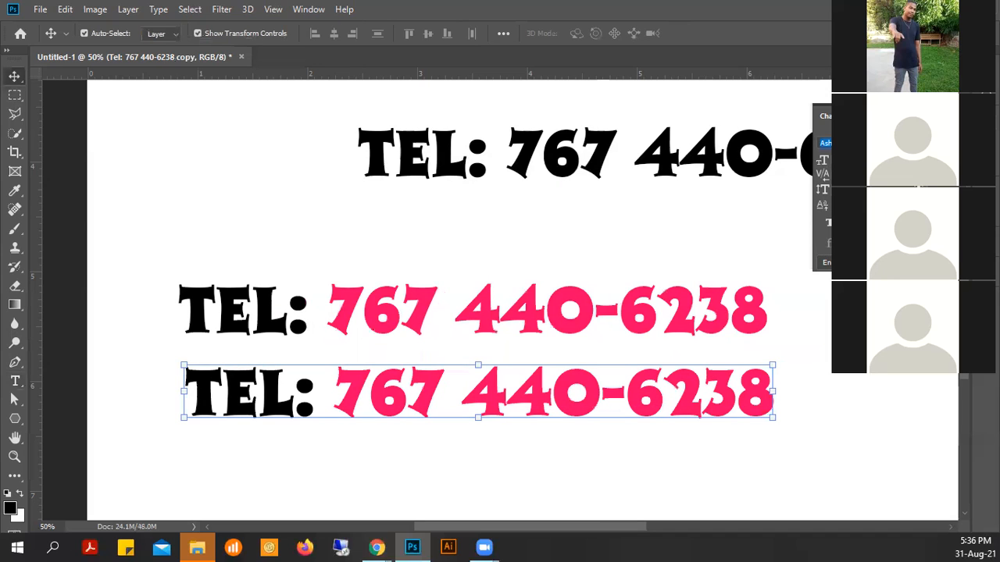
- Set the bottom copied Tel line in Arial and nudge it slightly lower
text(a)
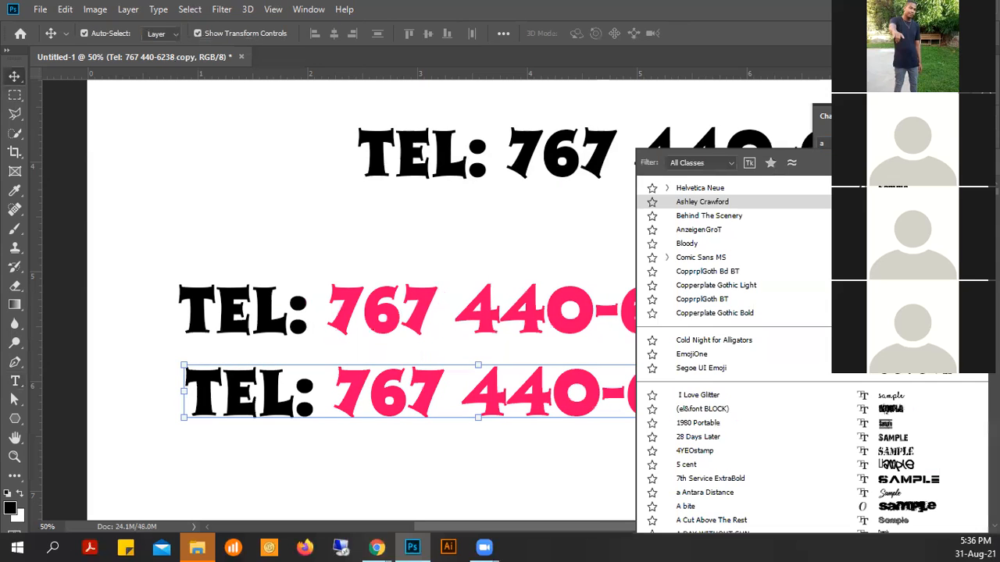
text(ria)
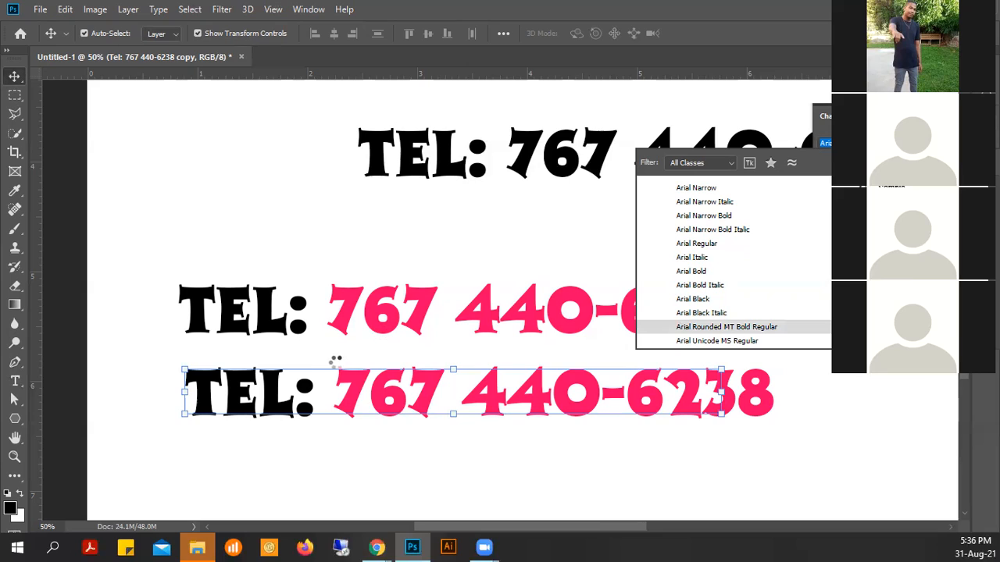
click(308, 374)
click(360, 396)
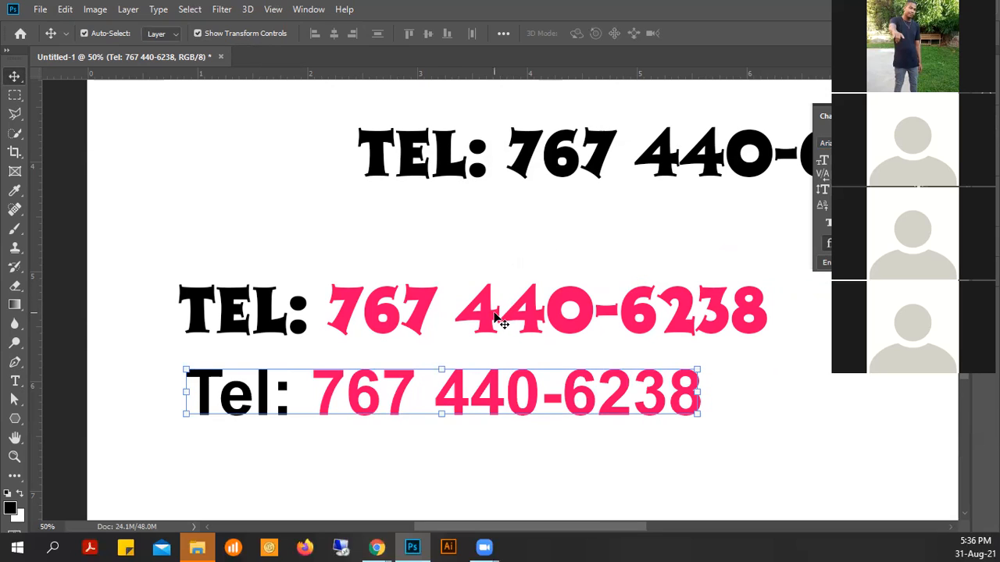
drag(518, 383, 521, 408)
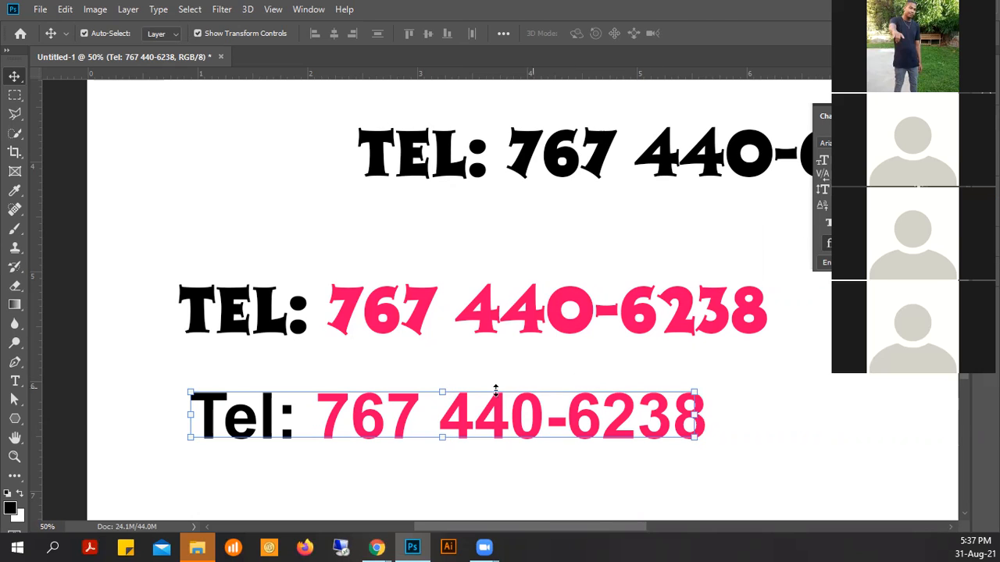
- Toggle the bottom Arial Tel line's bold off and back on, then select the middle TEL line
key(ctrl+z)
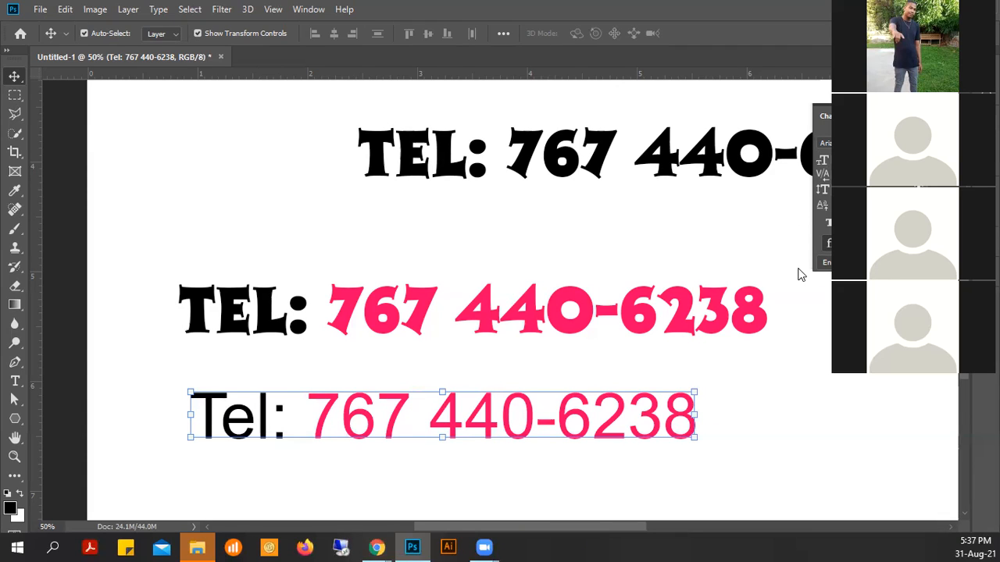
key(ctrl+shift+b)
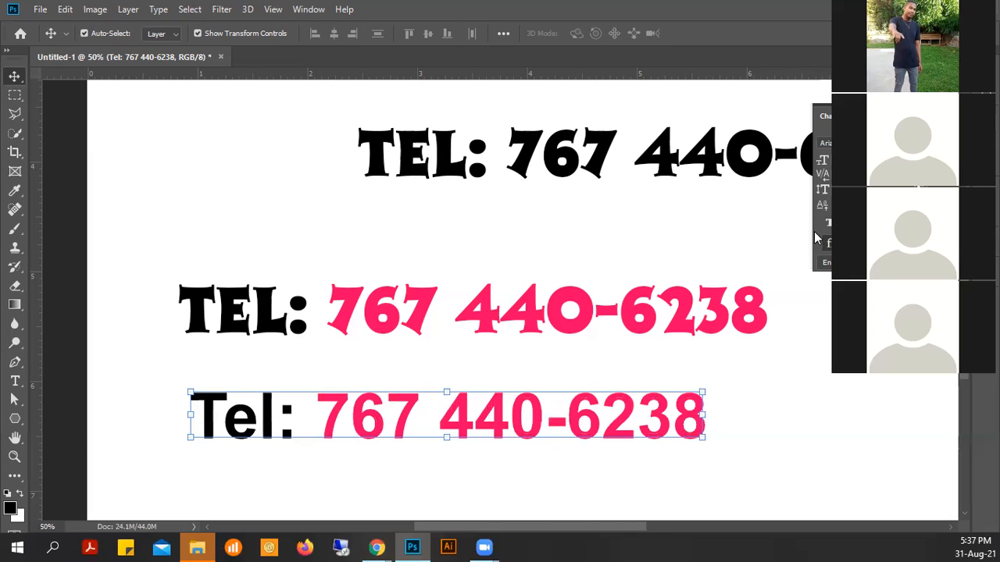
click(433, 306)
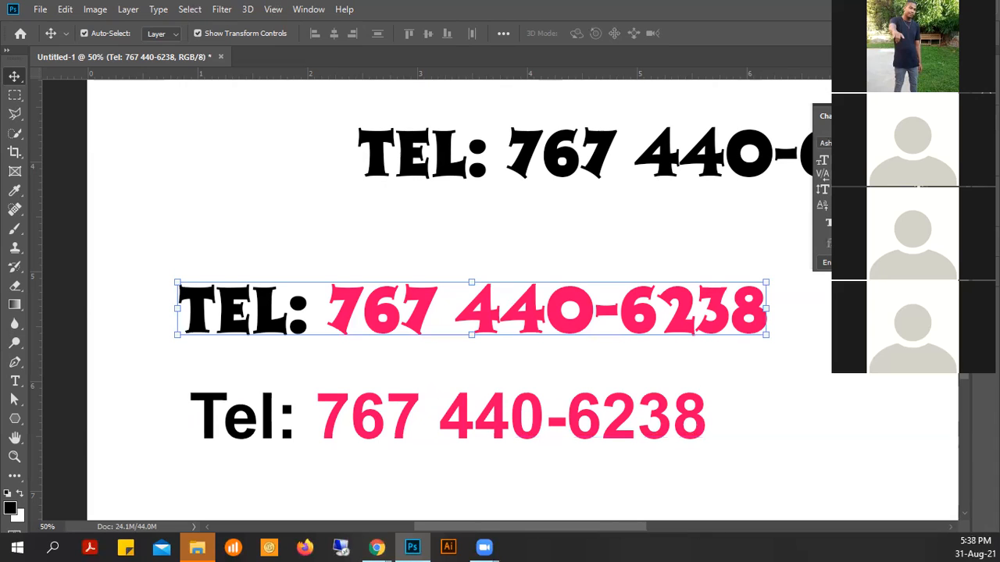
- Make the middle TEL line faux italic, leaving faux bold off
click(827, 226)
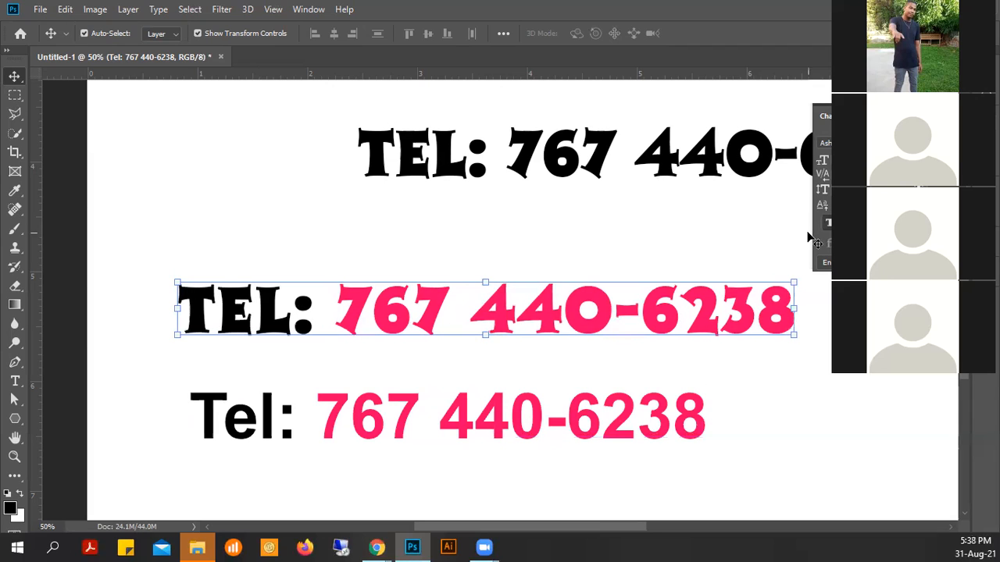
click(828, 223)
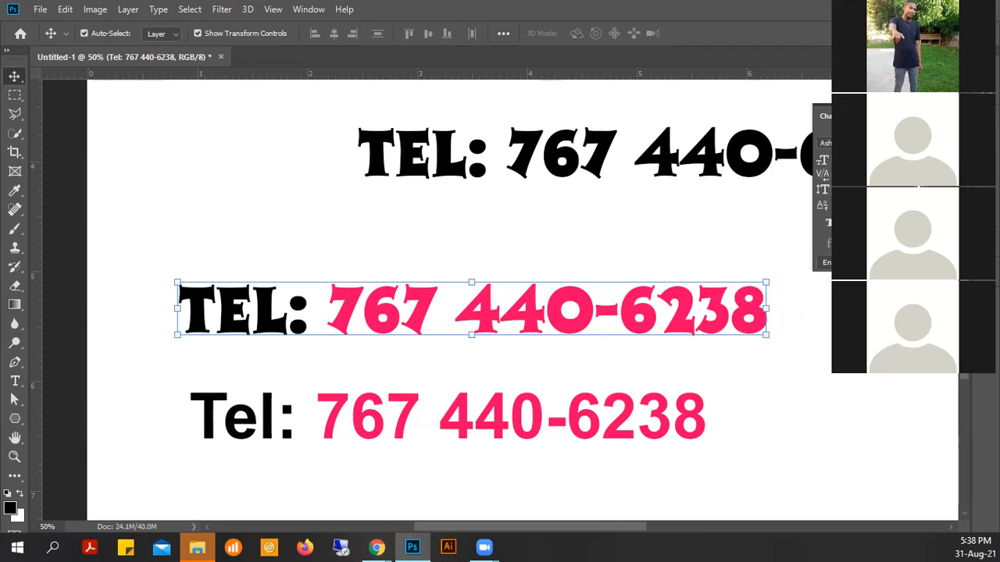
click(845, 223)
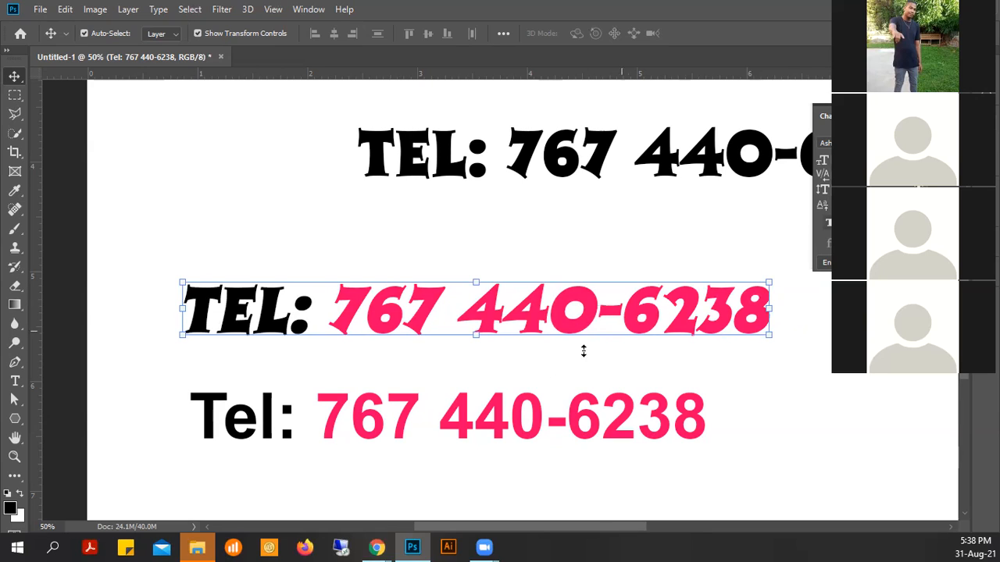
click(386, 408)
- Set the bottom Arial line to Bold Italic and raise the middle TEL line higher
click(283, 418)
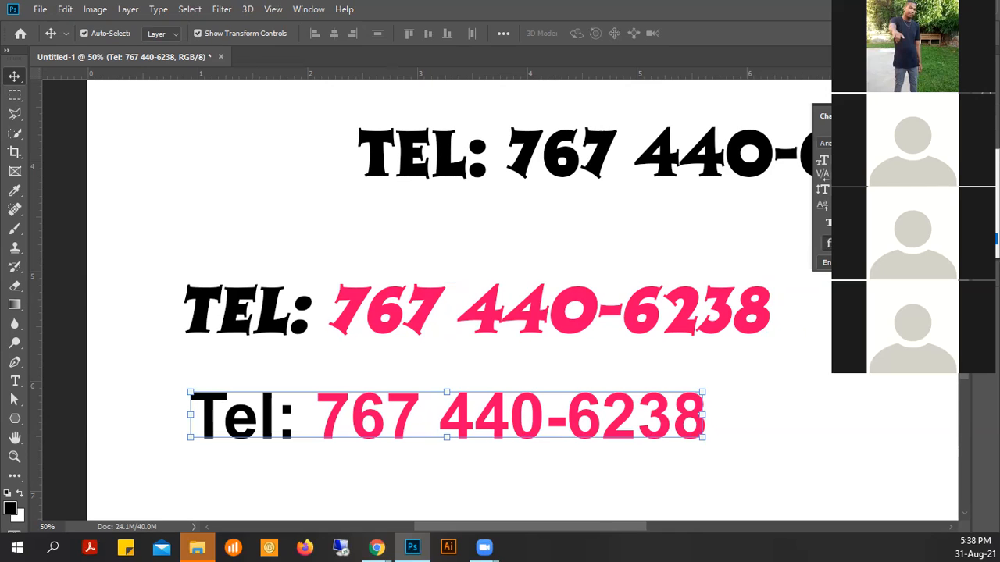
click(910, 211)
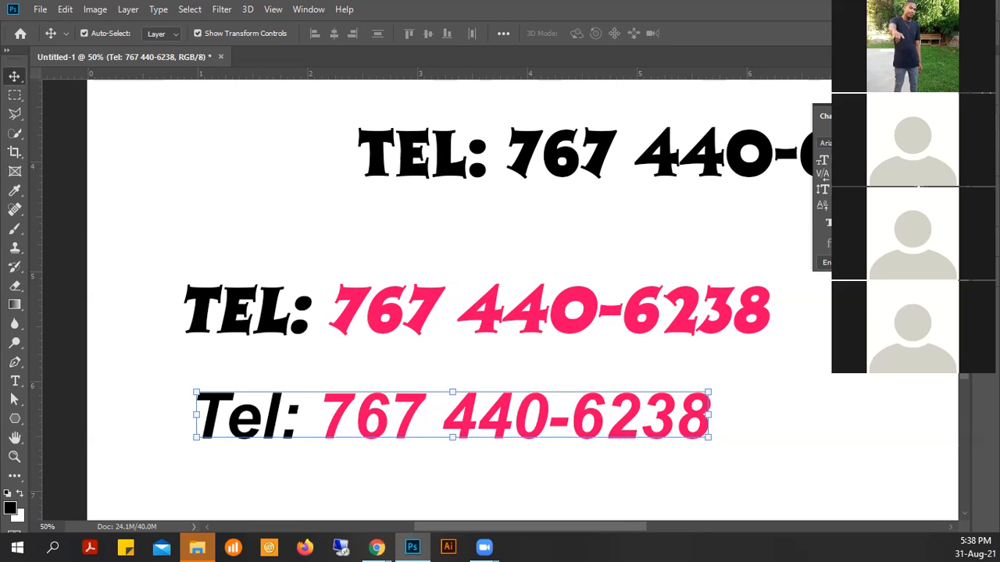
click(831, 226)
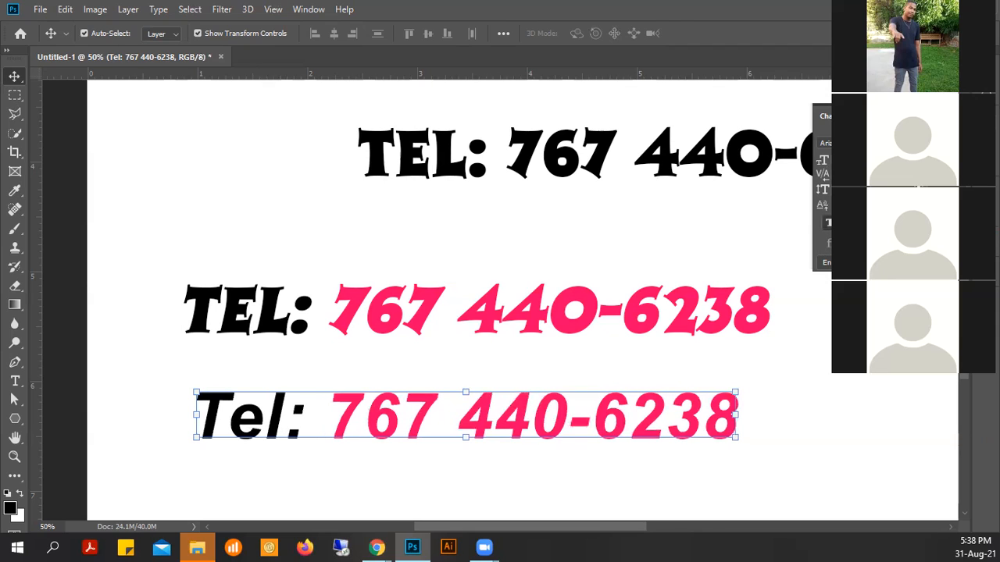
click(845, 224)
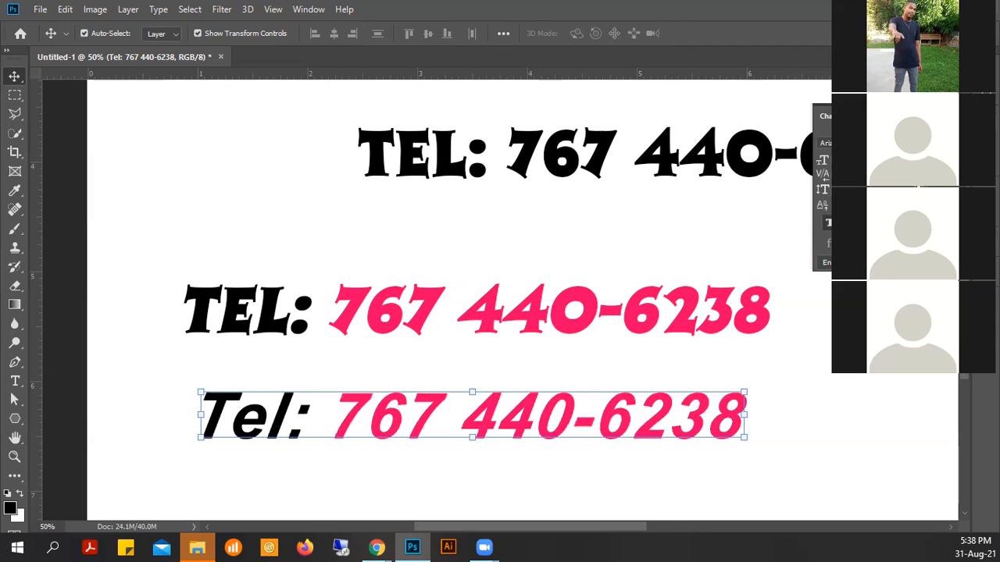
click(845, 224)
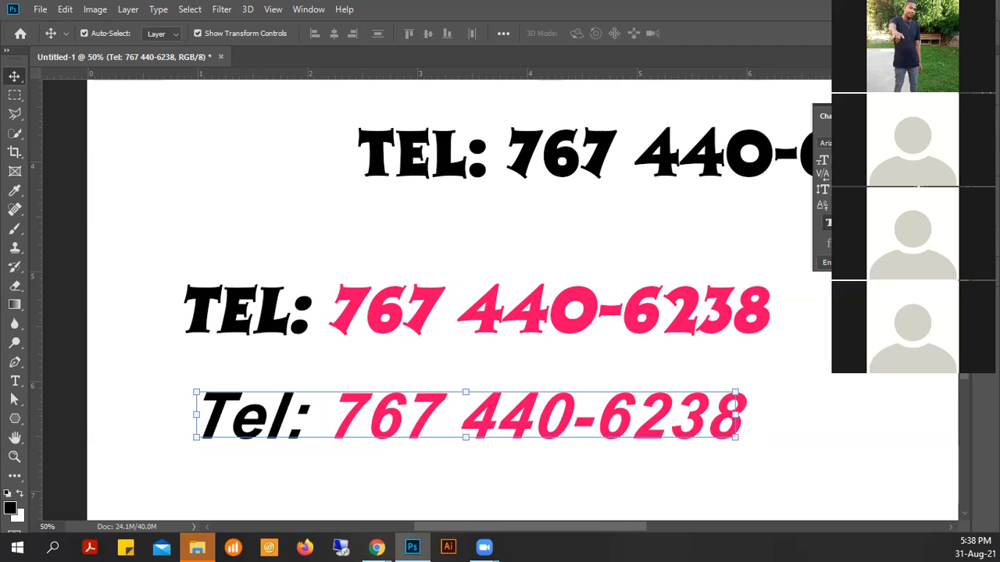
click(830, 225)
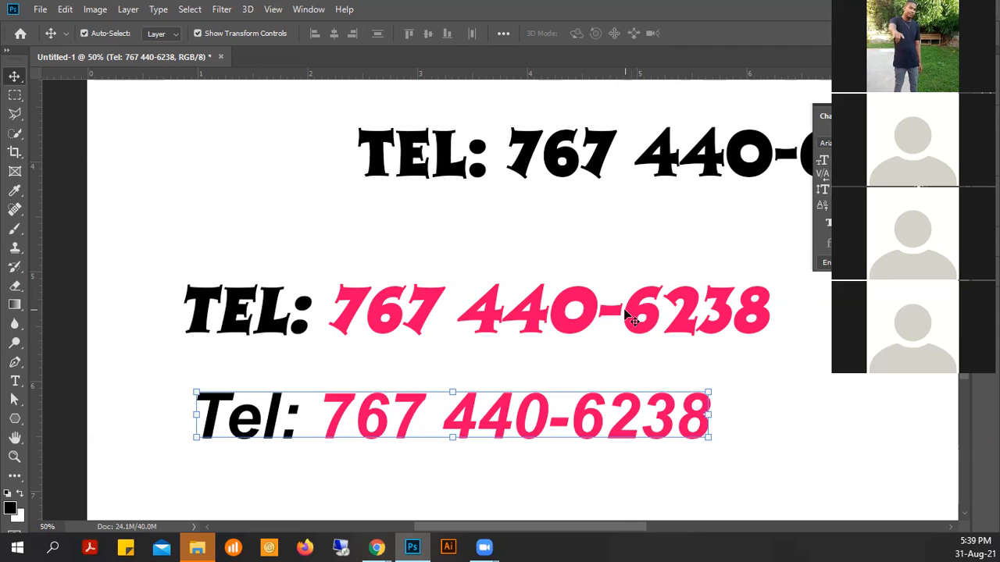
drag(628, 304, 632, 261)
click(645, 428)
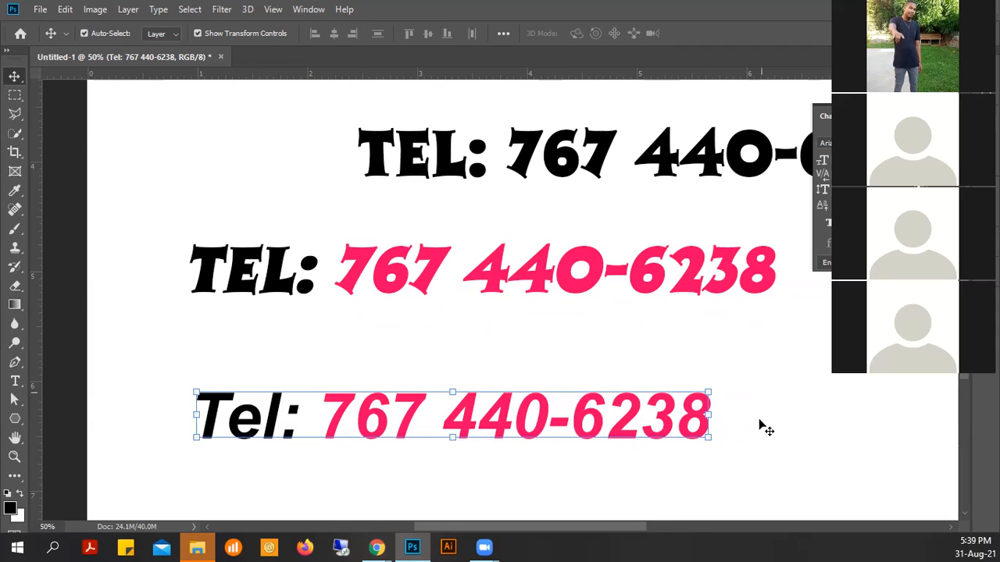
click(829, 224)
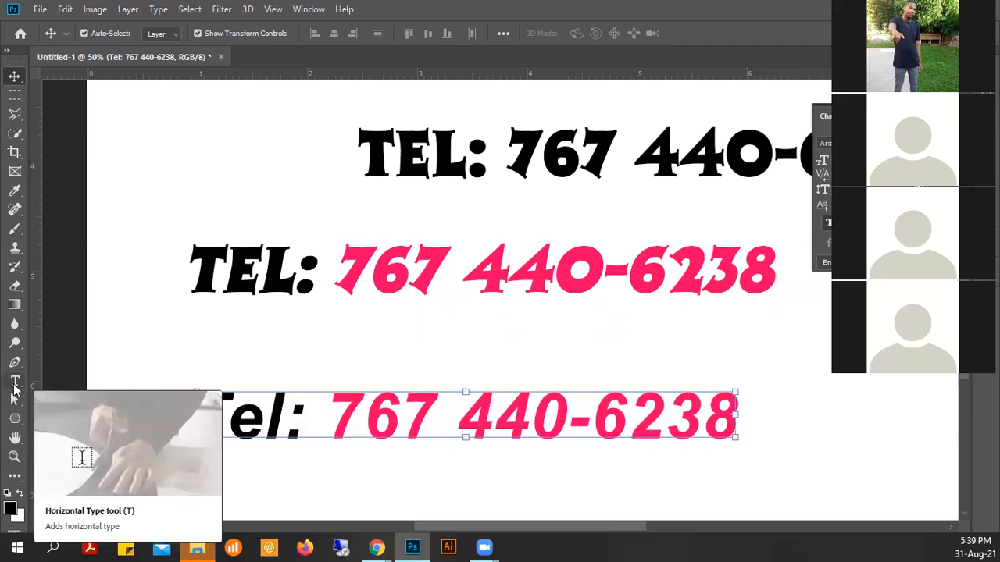
click(15, 384)
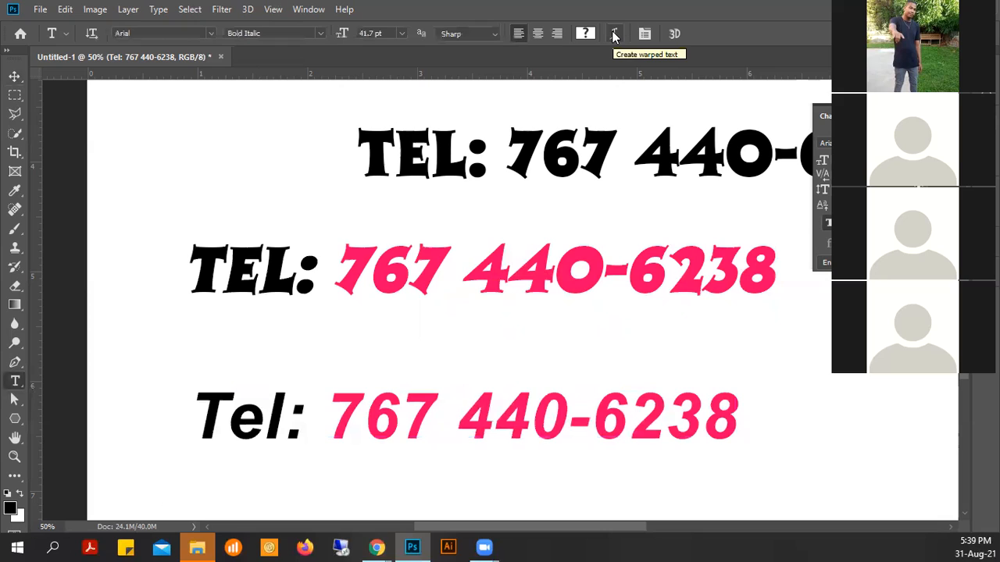
click(611, 37)
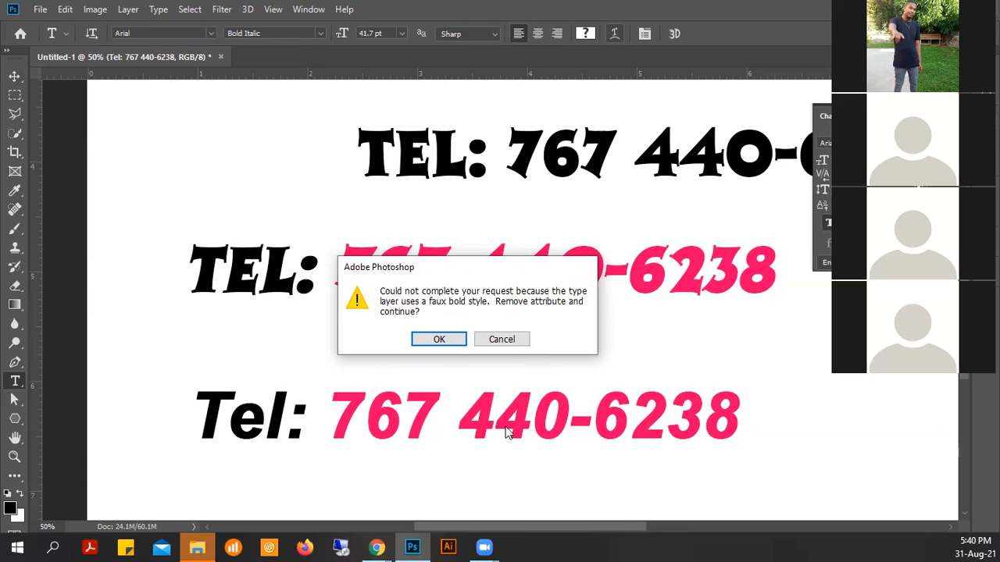
click(514, 343)
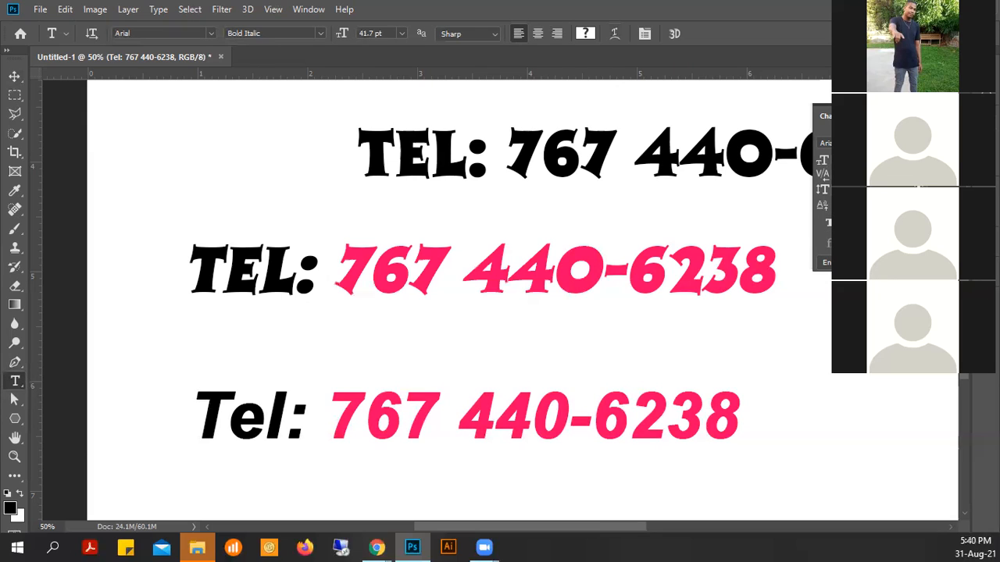
click(832, 223)
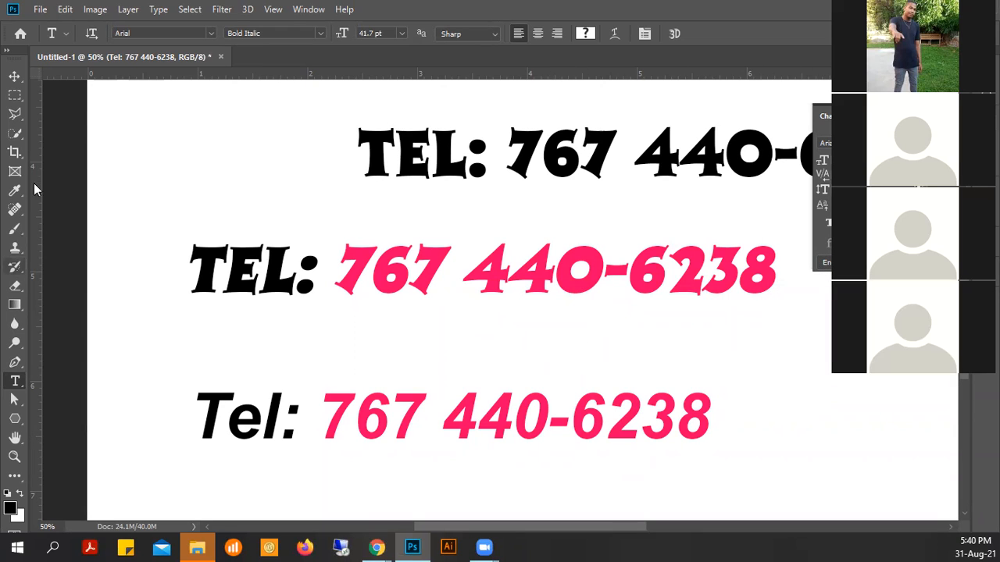
click(16, 77)
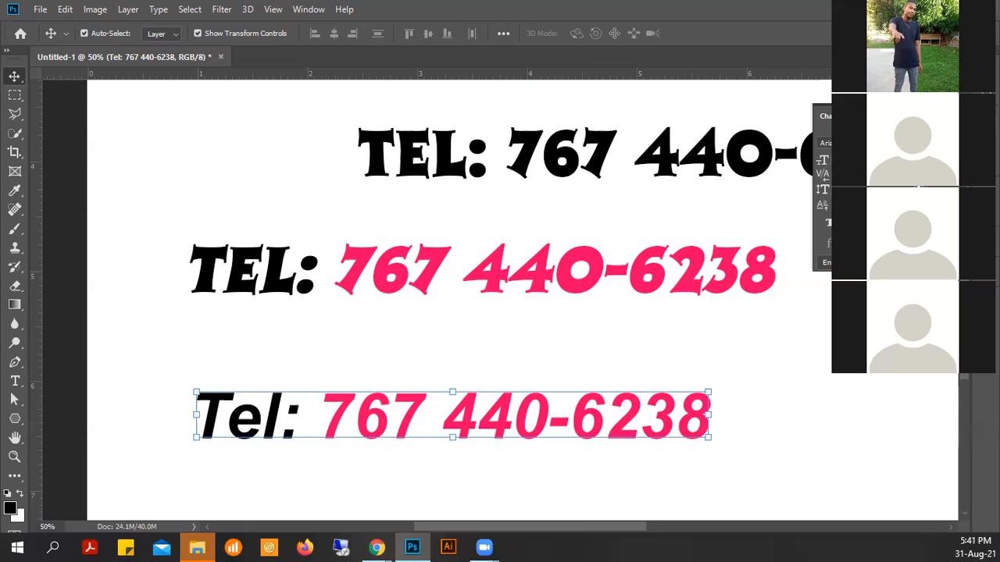
click(867, 223)
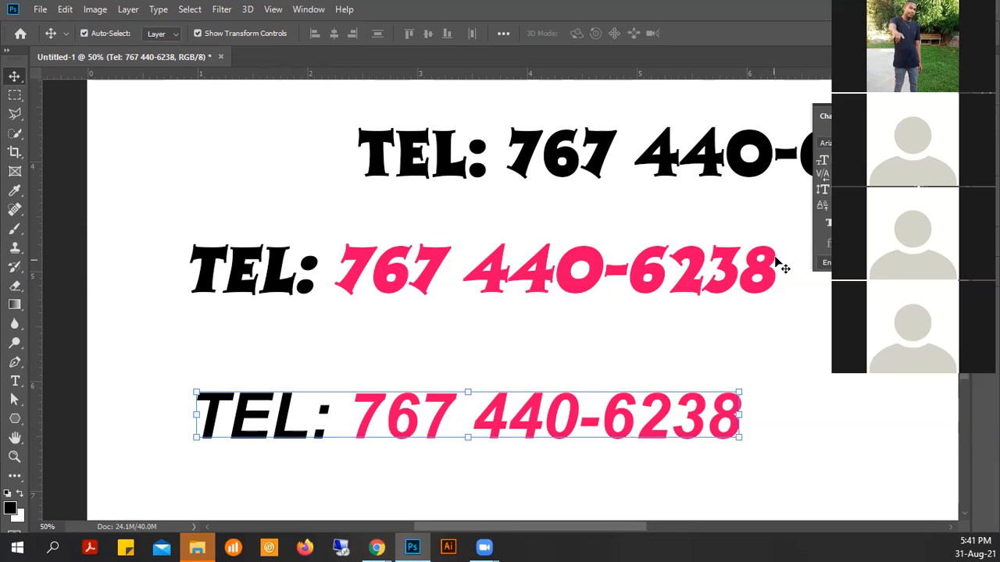
click(832, 224)
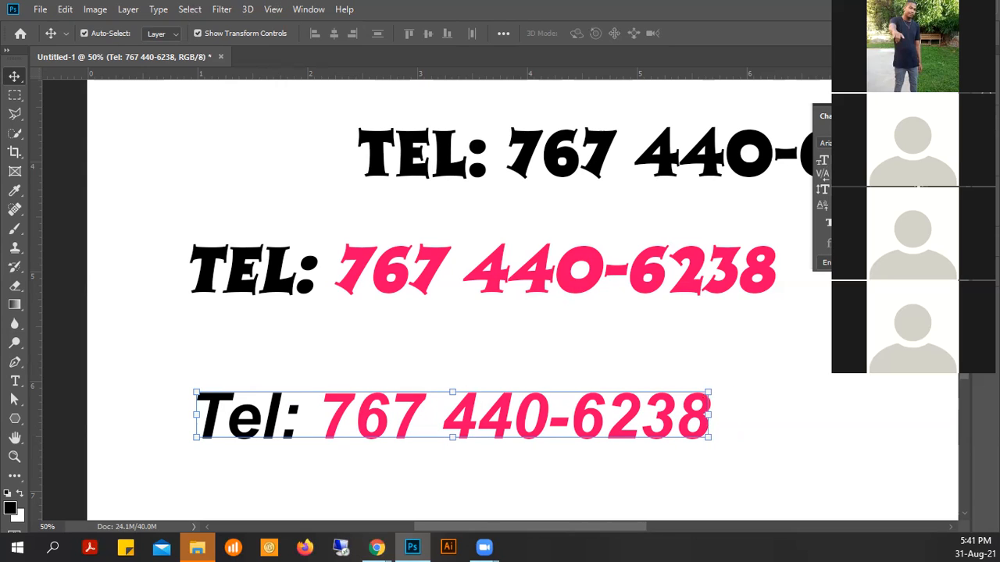
click(883, 223)
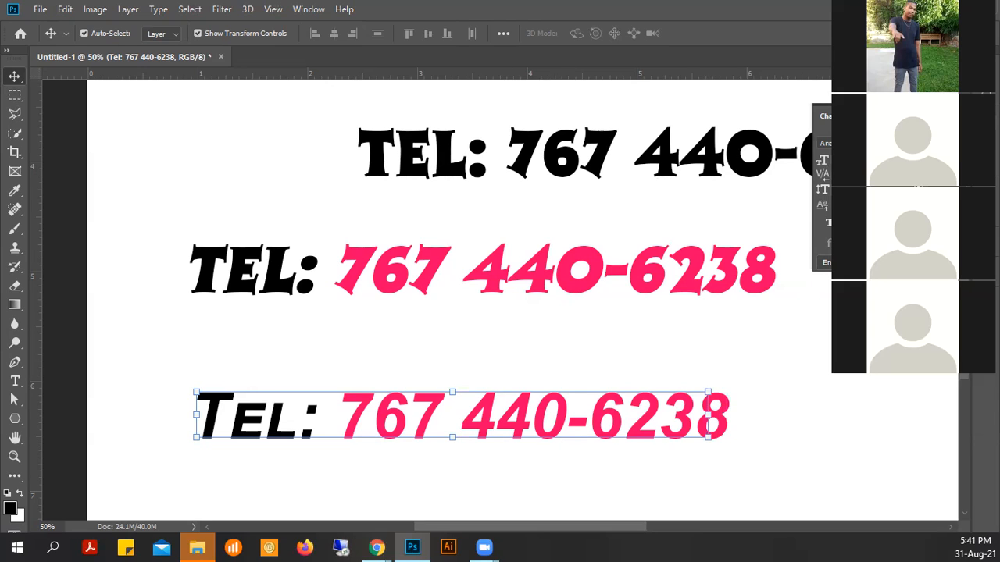
click(885, 223)
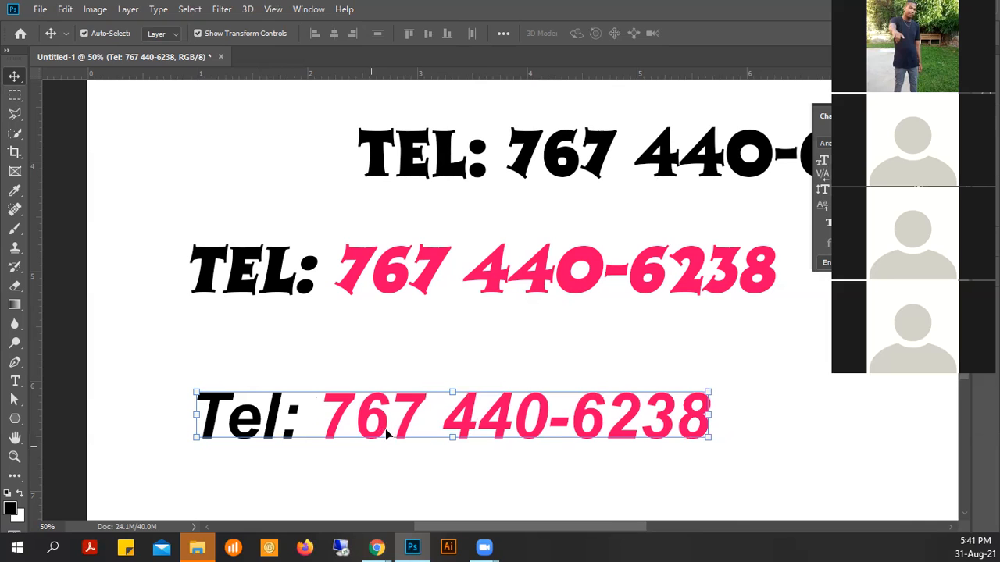
- Reposition the Arial phone line copy and retype the lowest line as 'Tue 31st Aug'
drag(485, 415, 493, 458)
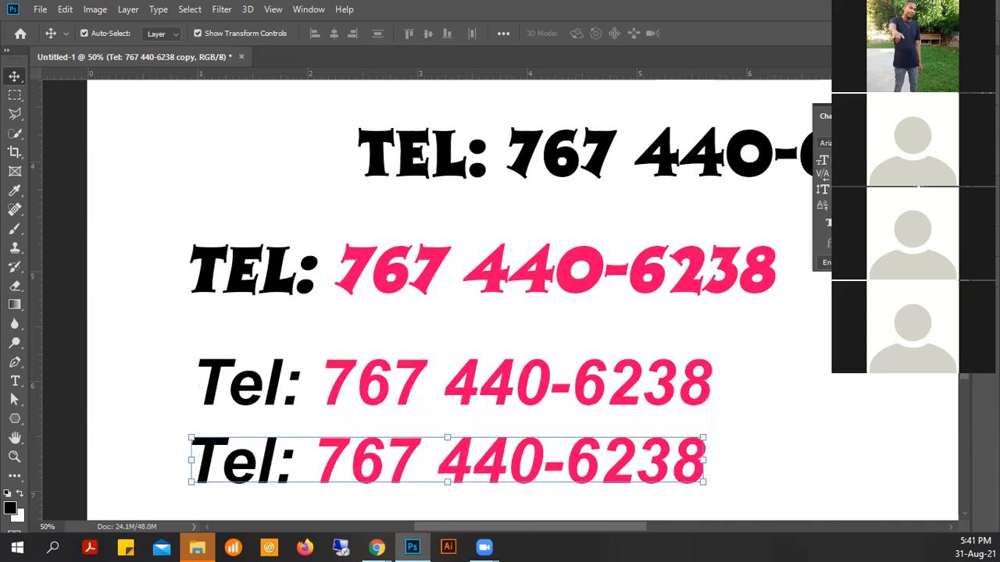
click(15, 381)
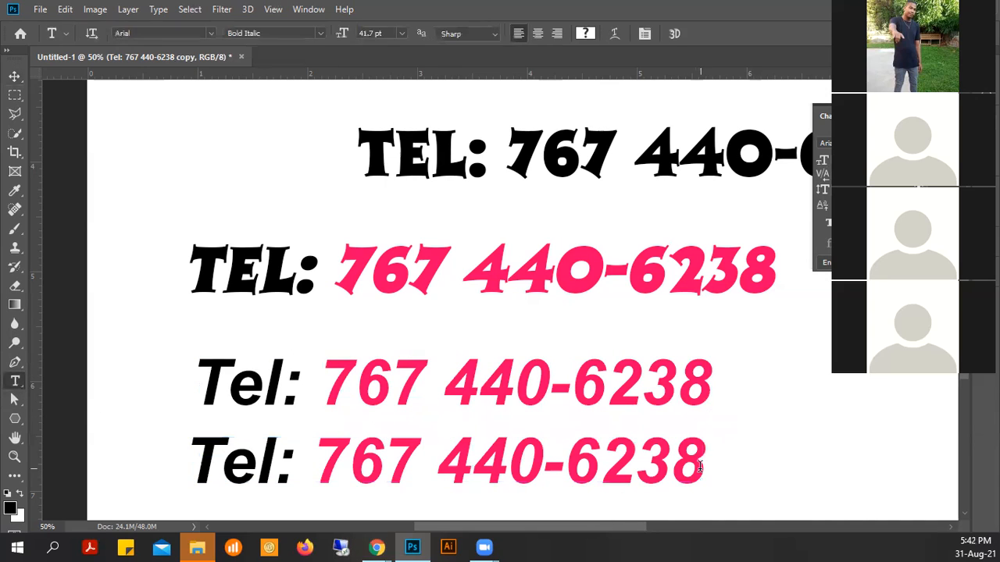
drag(701, 467, 140, 450)
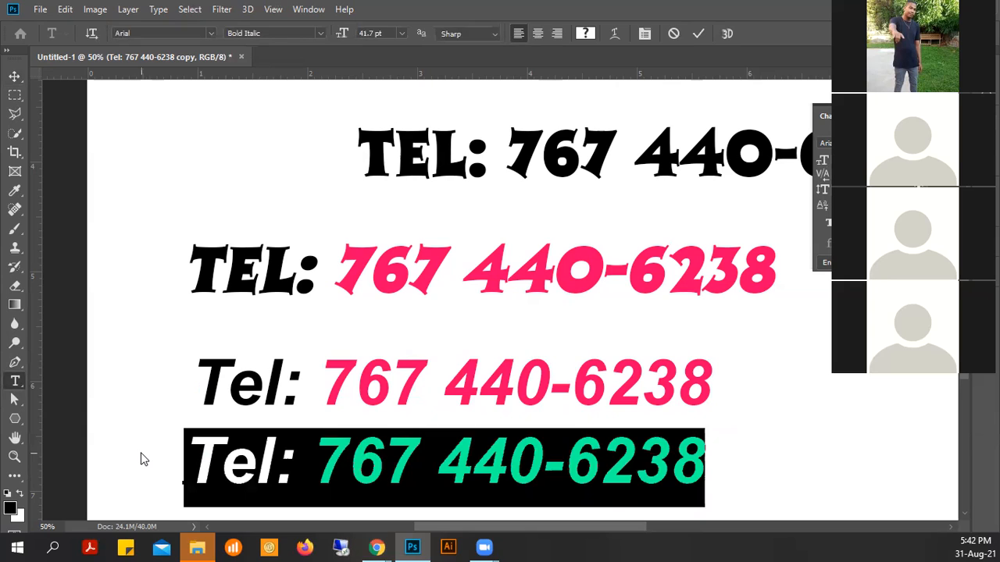
text(Tue)
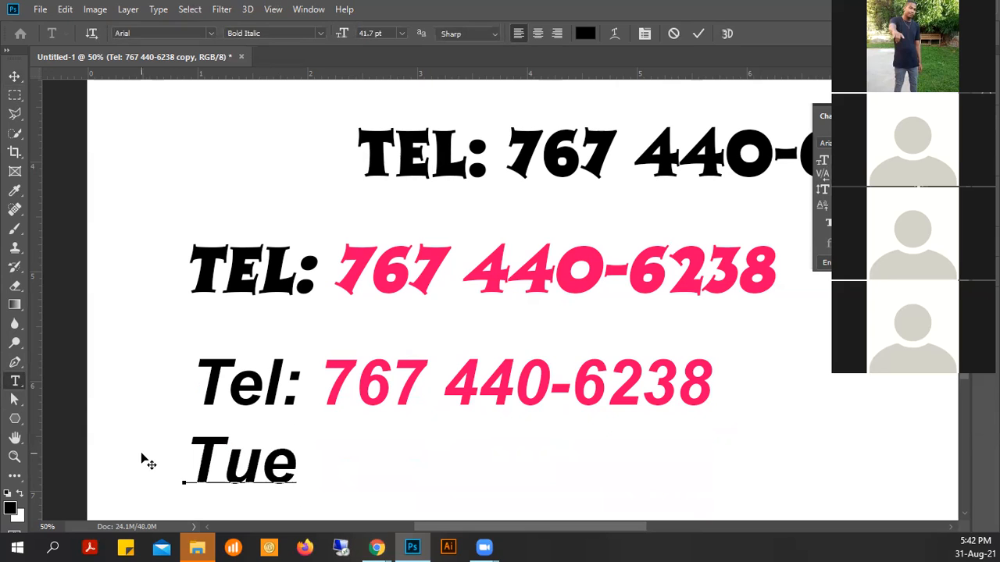
text( 31)
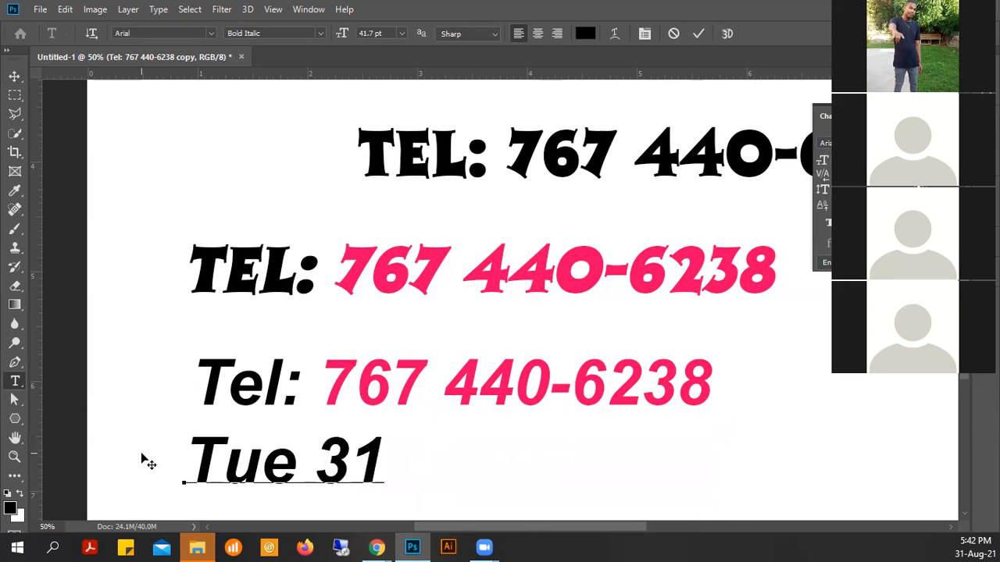
text(st Au)
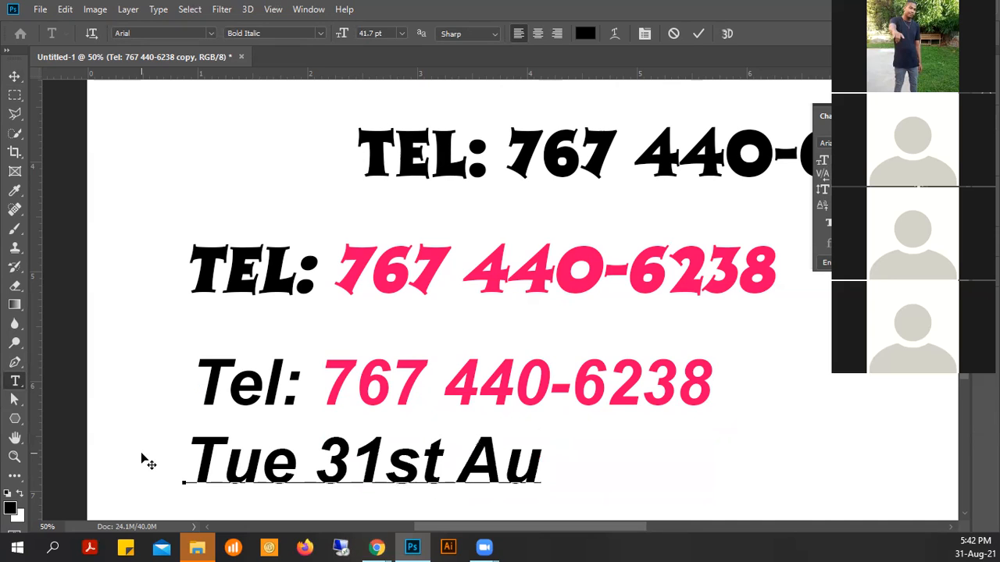
text(g)
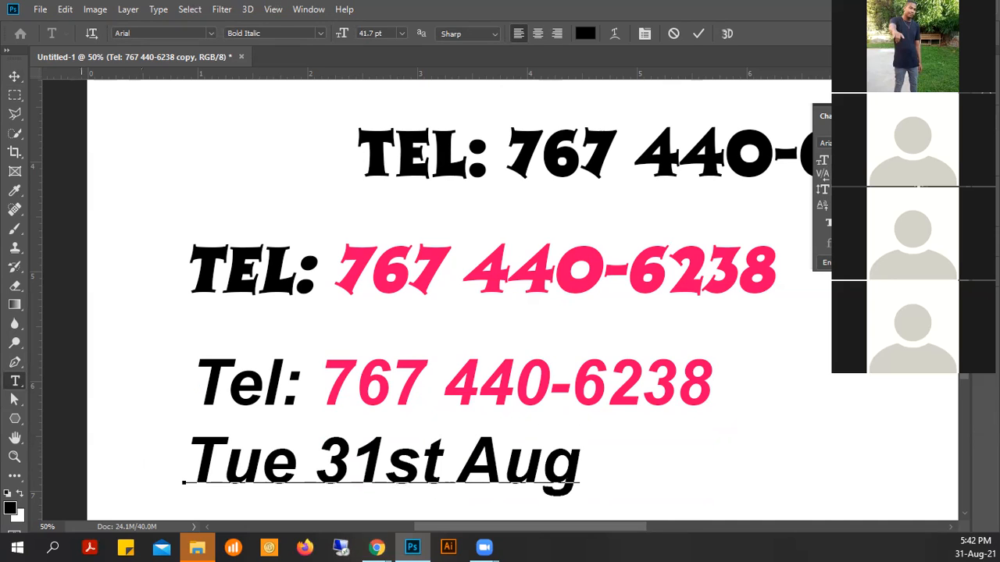
- Try superscript and subscript on the 'st' in the date, returning it to normal size
click(698, 33)
drag(385, 461, 439, 457)
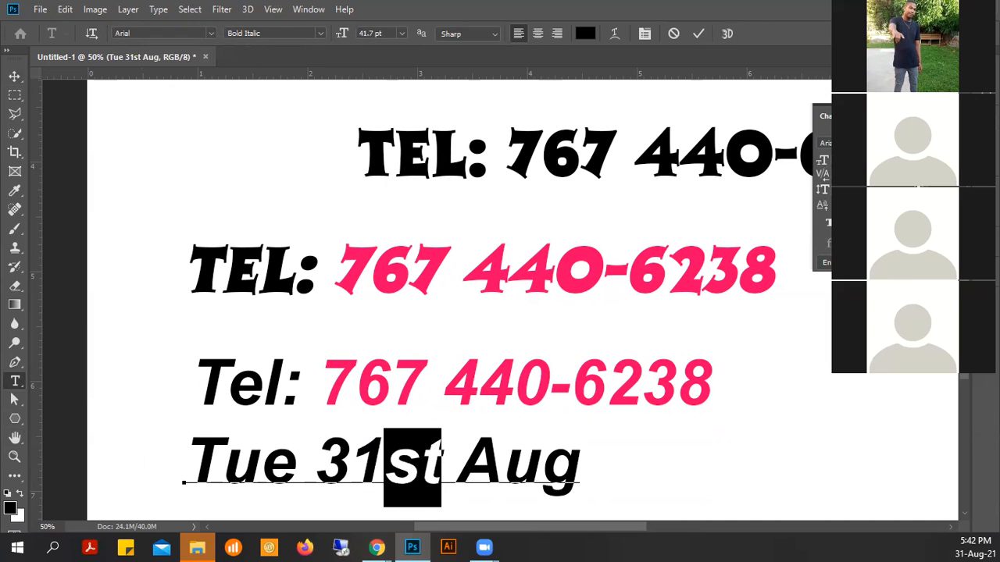
key(ctrl+shift+equal)
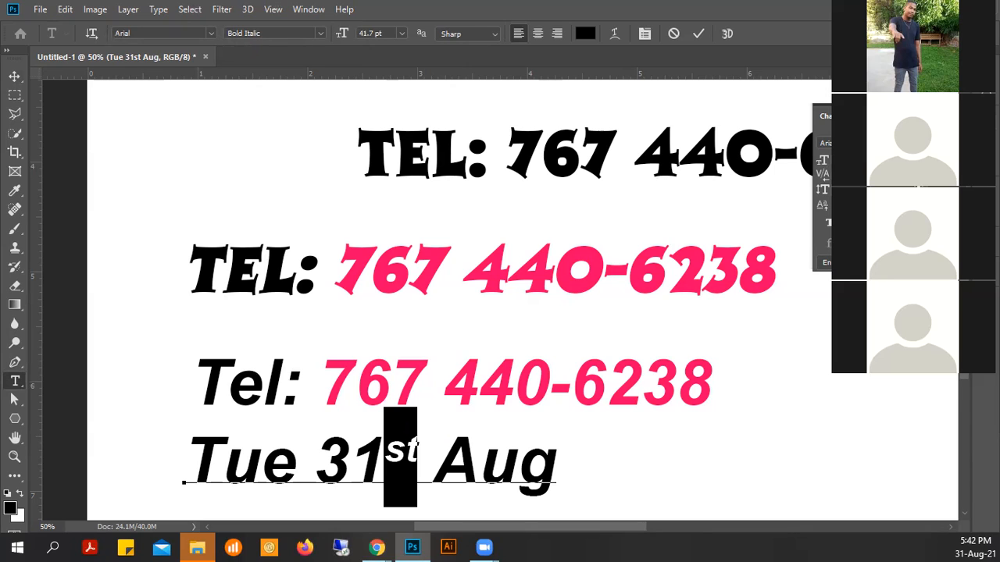
key(ctrl+shift+equal)
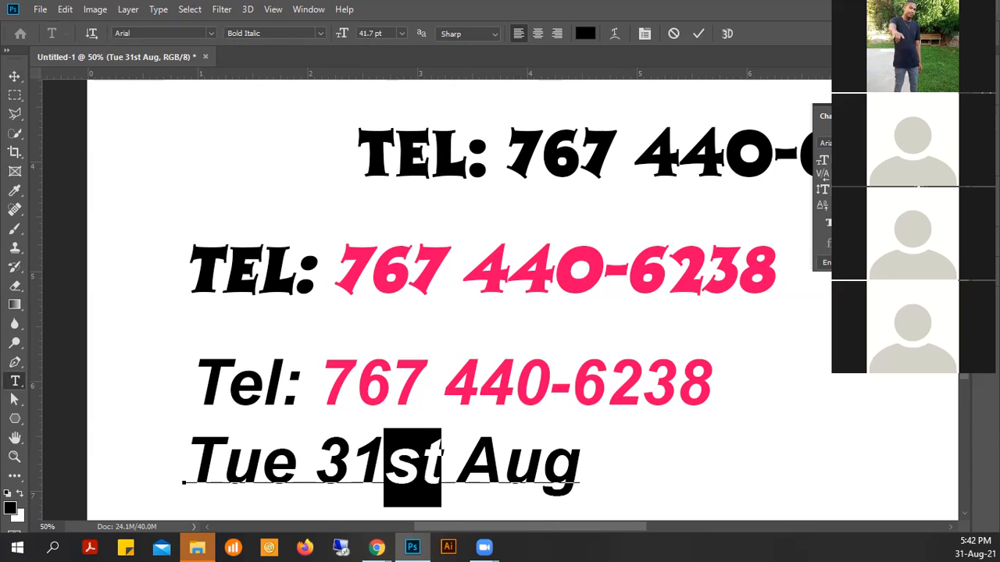
key(ctrl+alt+shift+equal)
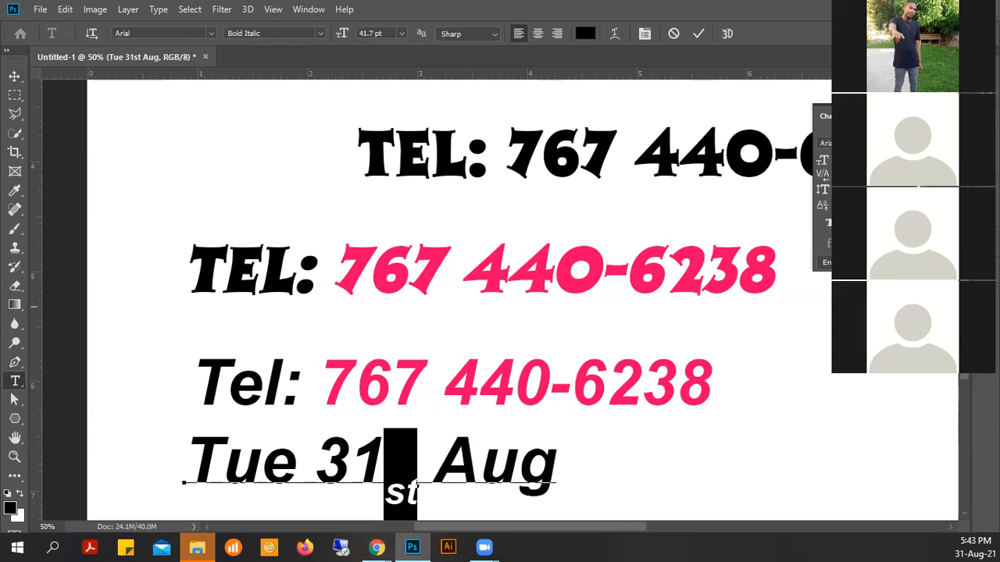
click(917, 223)
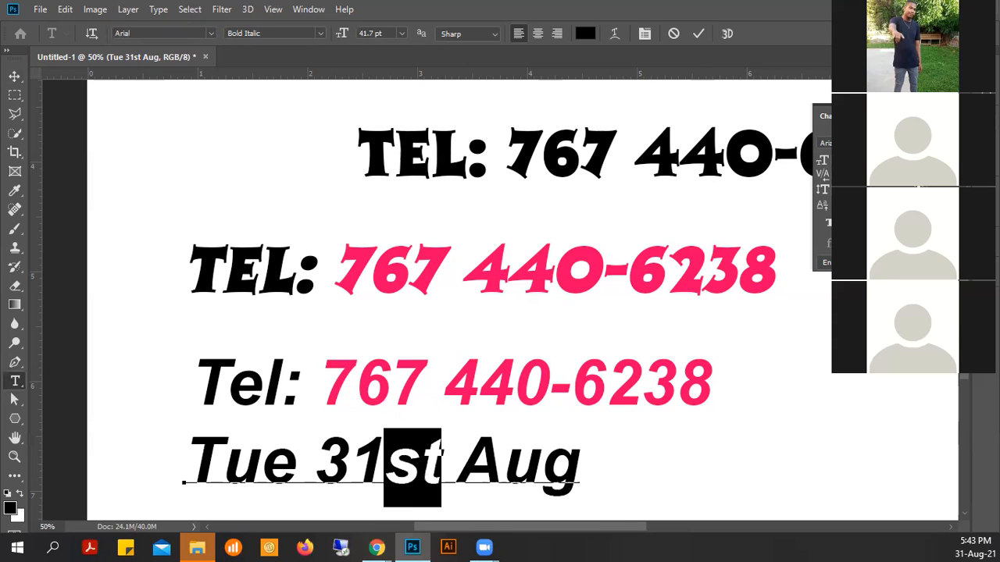
- Raise the 31 into superscript and commit the 'Tue 31st Aug' line
click(14, 76)
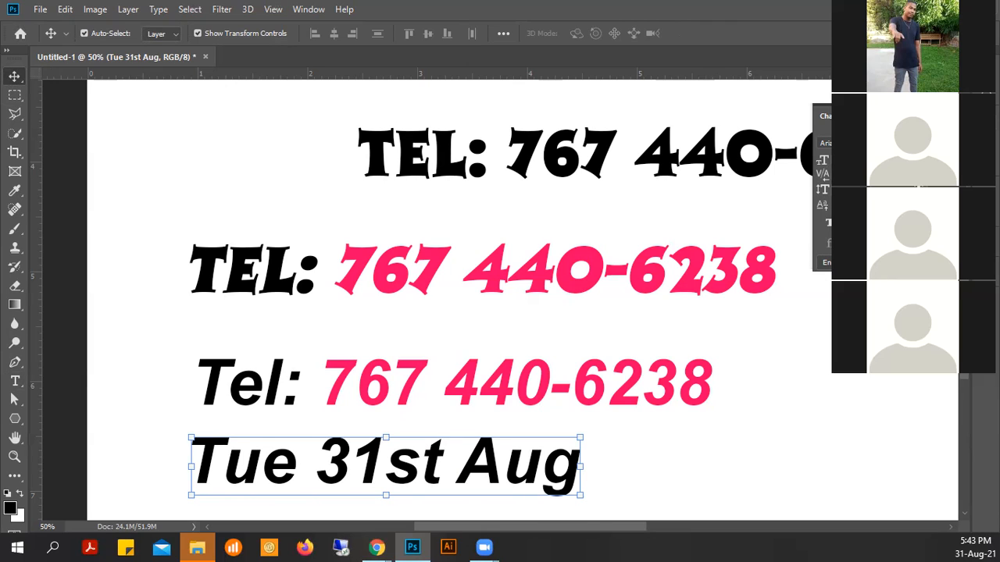
key(ctrl+z)
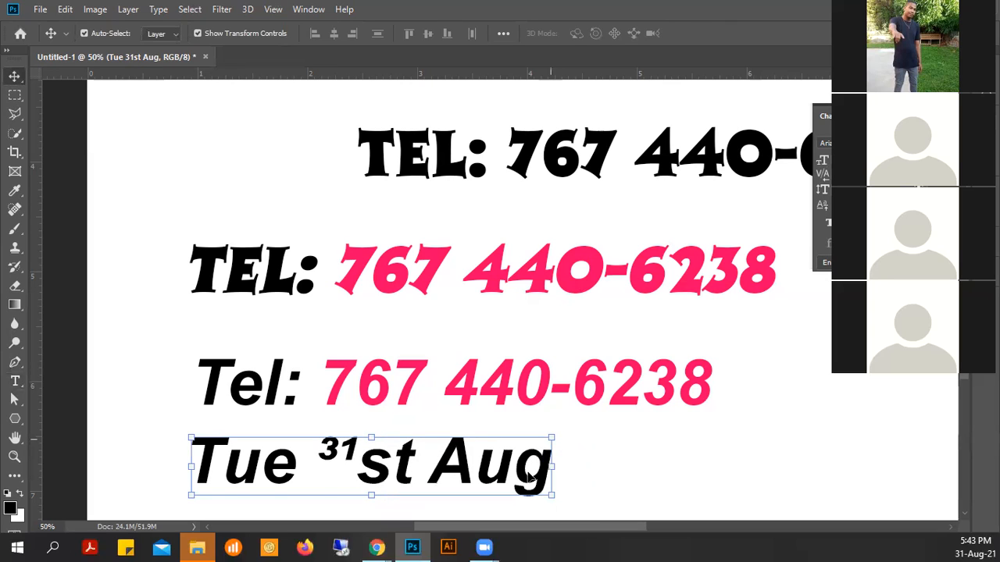
key(t)
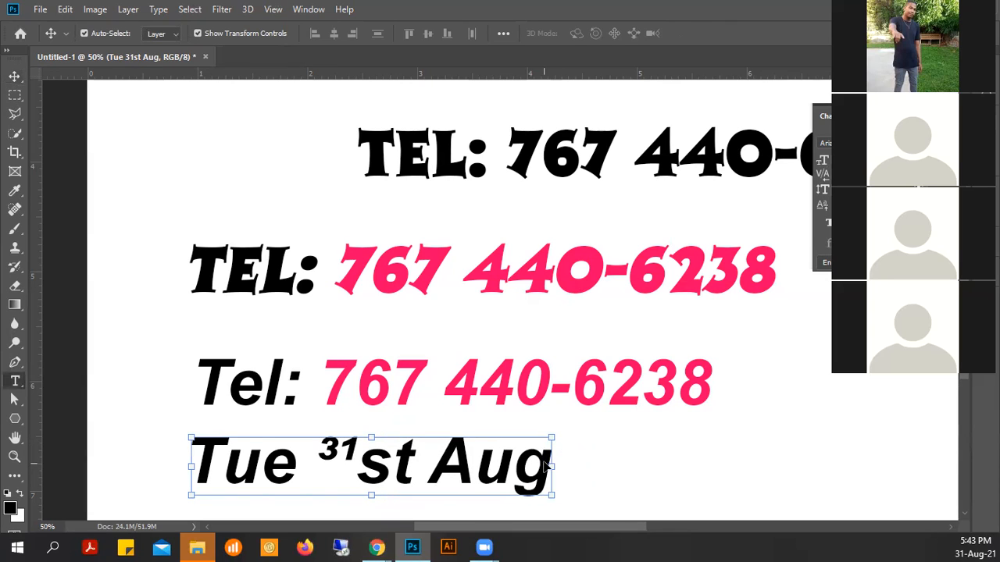
click(551, 467)
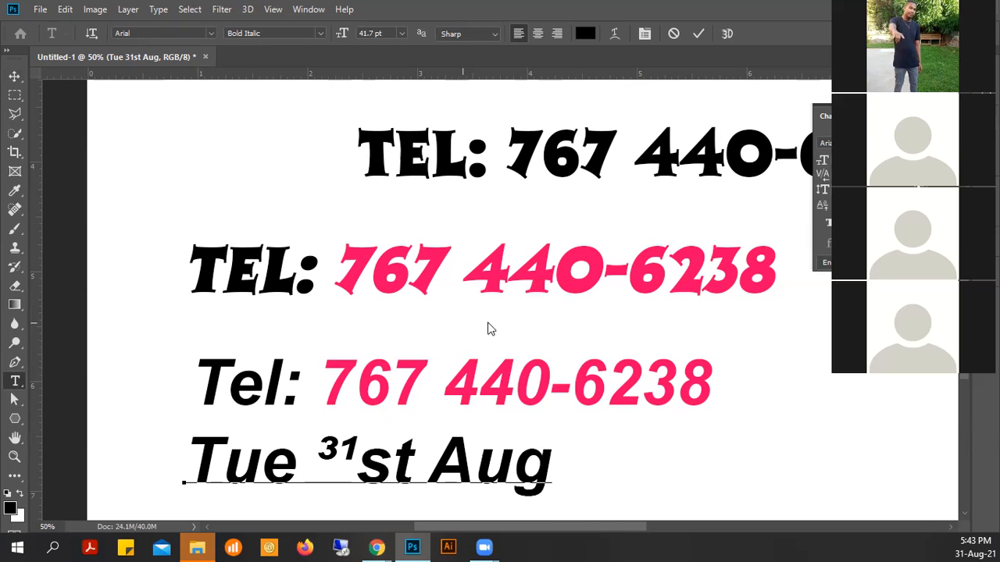
click(779, 317)
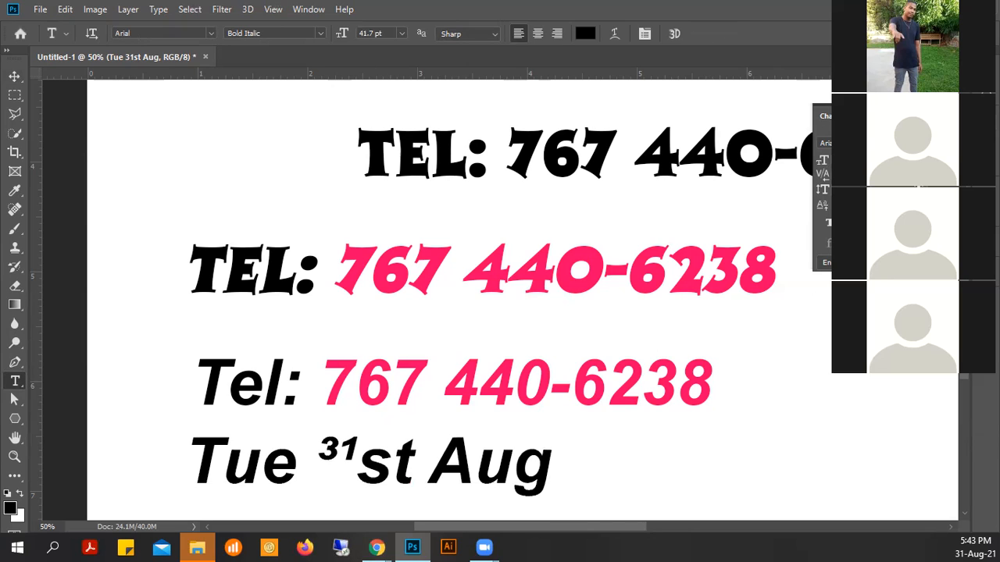
click(873, 115)
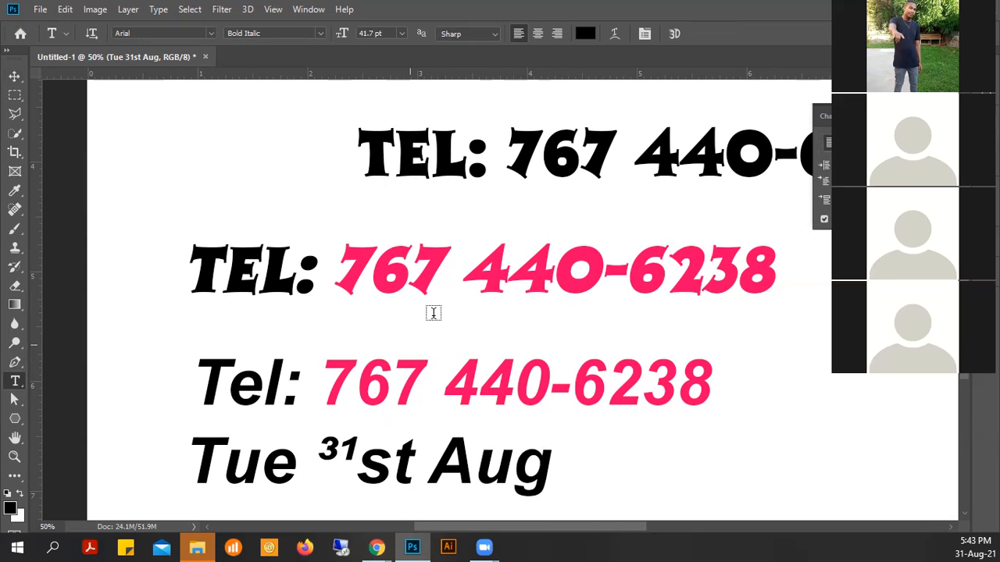
- Delete the Arial Tel and date lines and move the pink TEL line below the heading
click(15, 76)
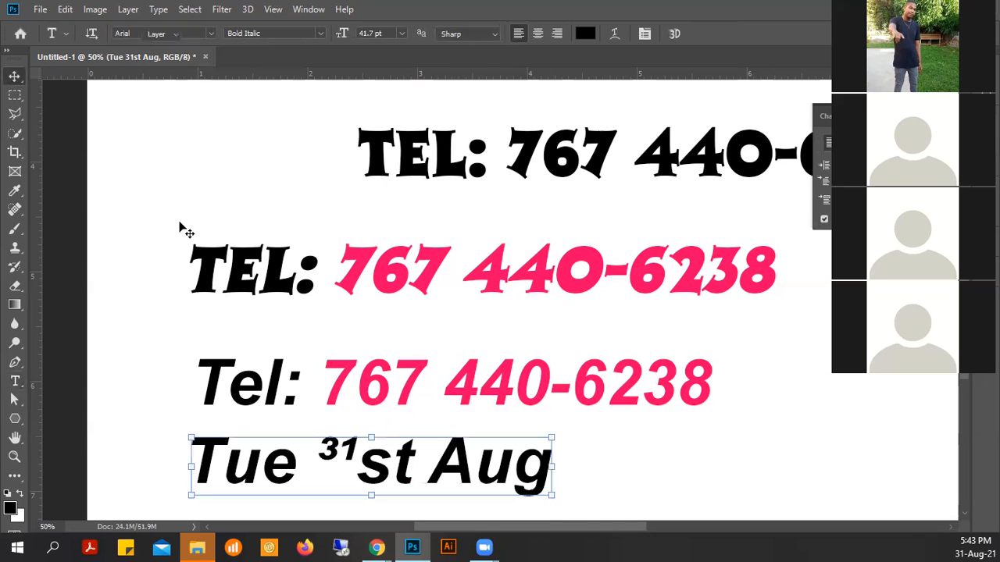
scroll(535, 390, down, 2)
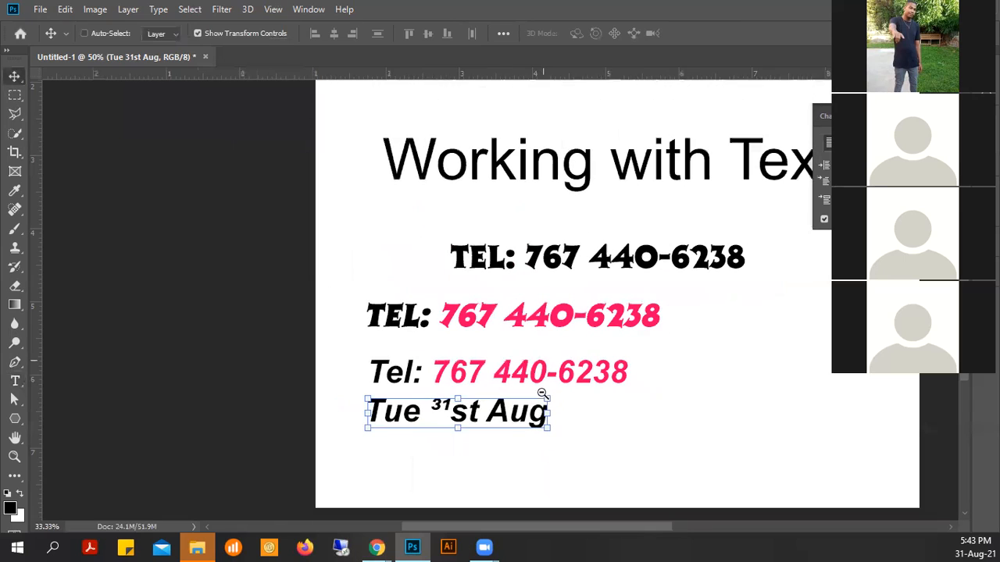
drag(643, 453, 373, 371)
key(Delete)
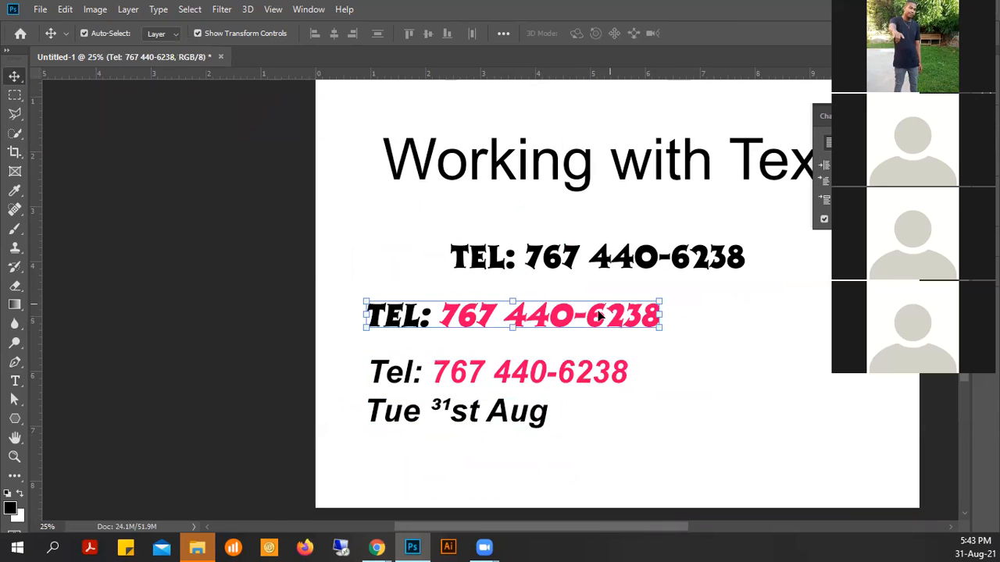
drag(609, 313, 694, 216)
click(16, 384)
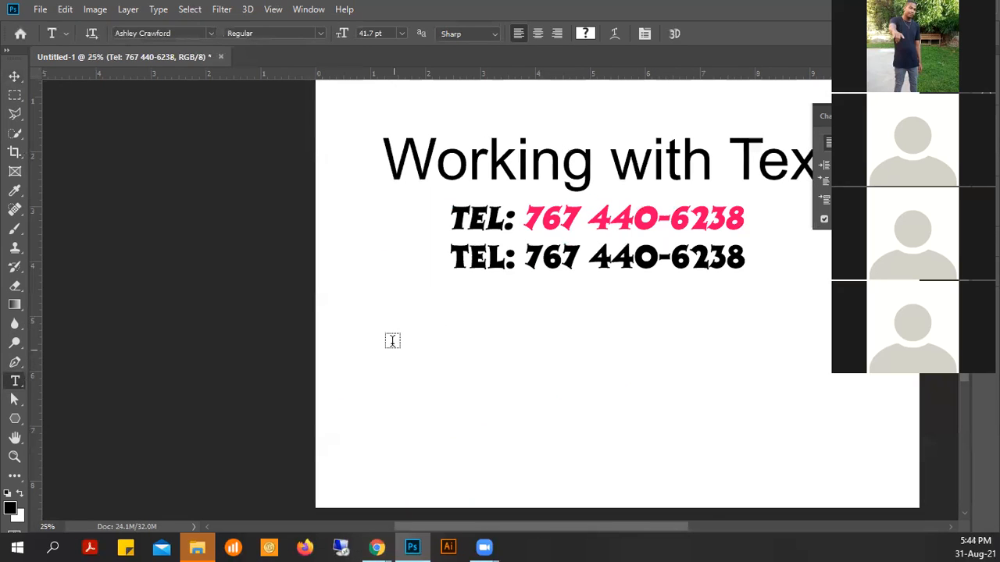
- Draw a Lorem ipsum paragraph box below the TEL lines at 14 pt and commit it
drag(383, 341, 708, 477)
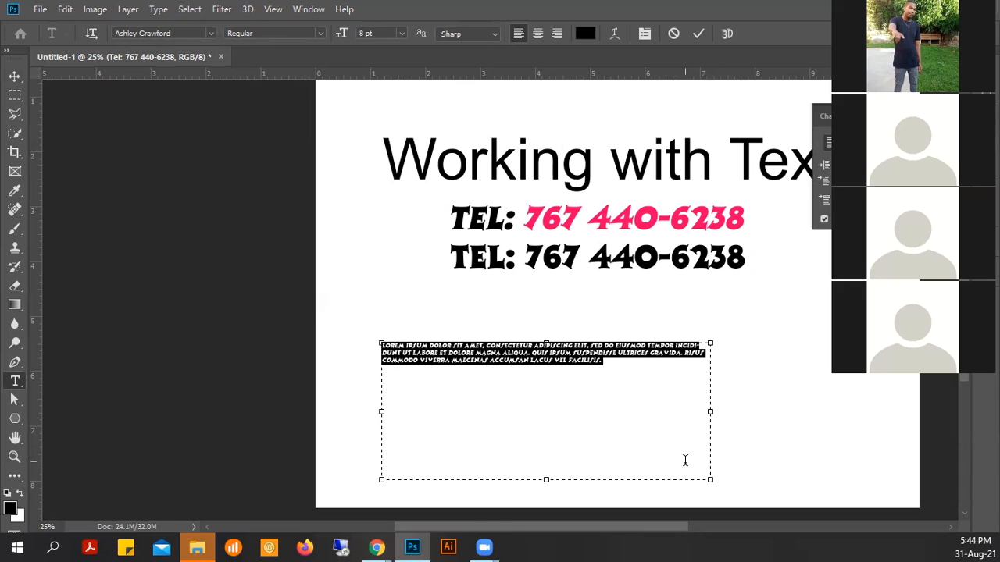
click(402, 33)
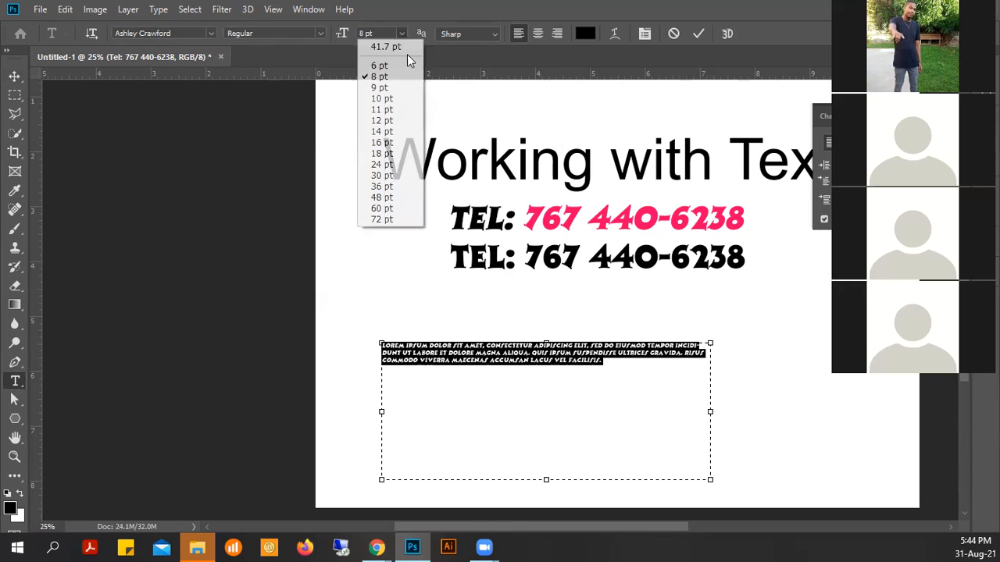
click(402, 139)
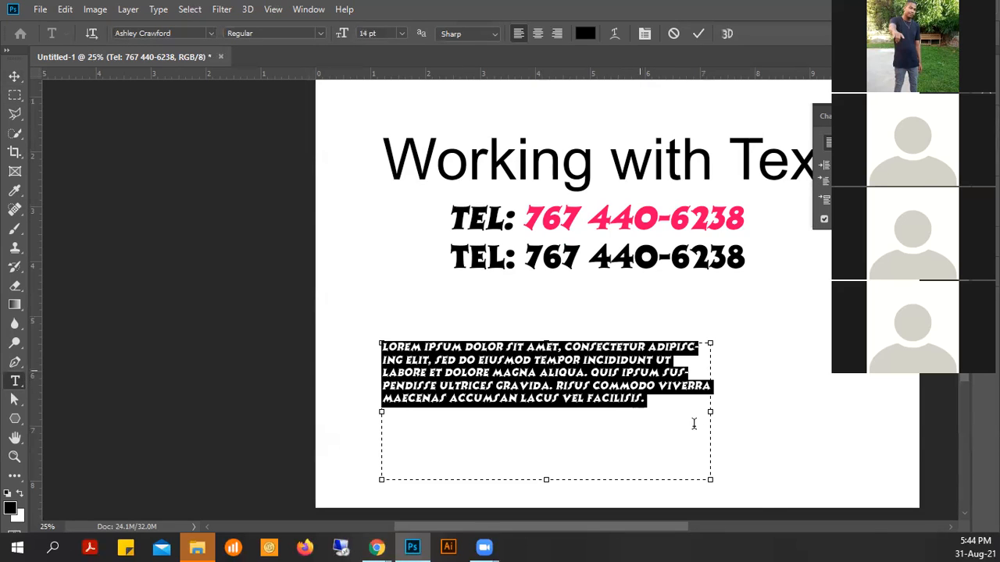
click(693, 34)
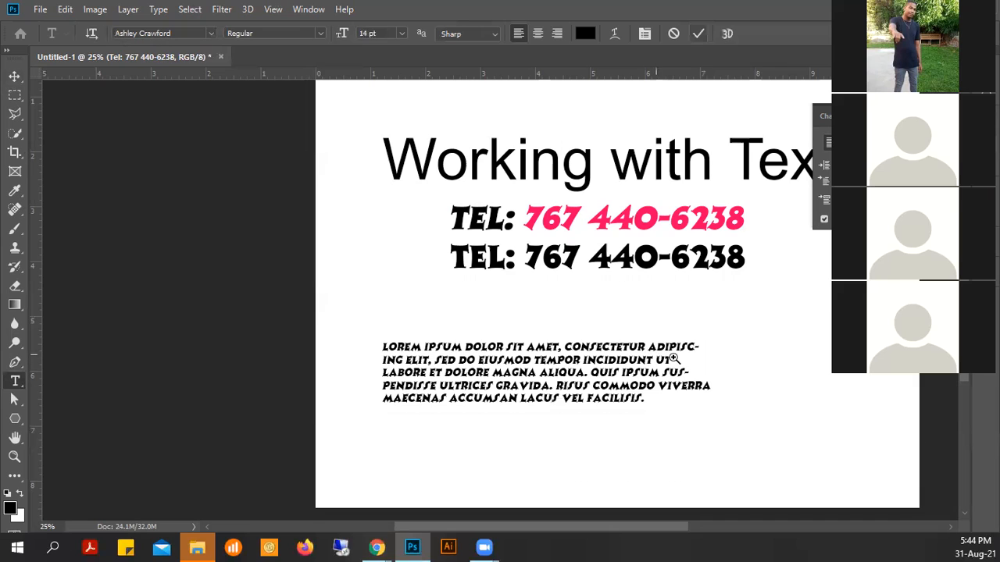
- Apply Arial Italic to the Lorem ipsum paragraph from the Character panel font field
scroll(673, 358, up, 2)
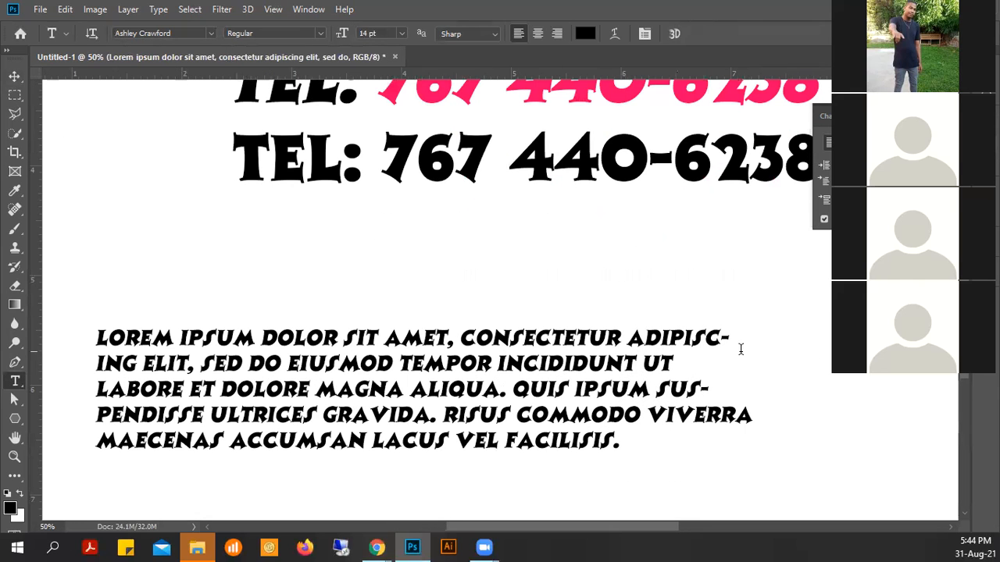
click(15, 76)
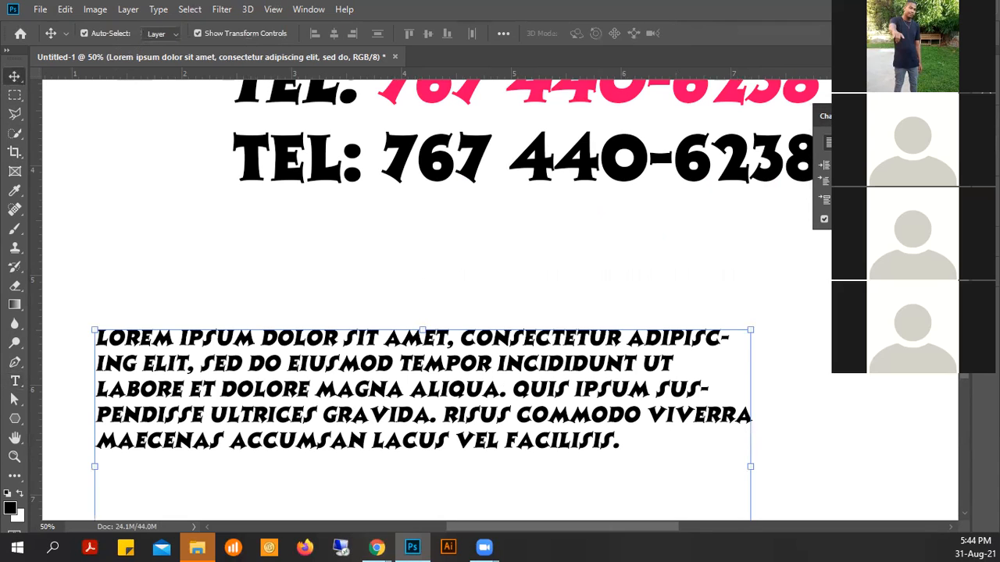
click(834, 116)
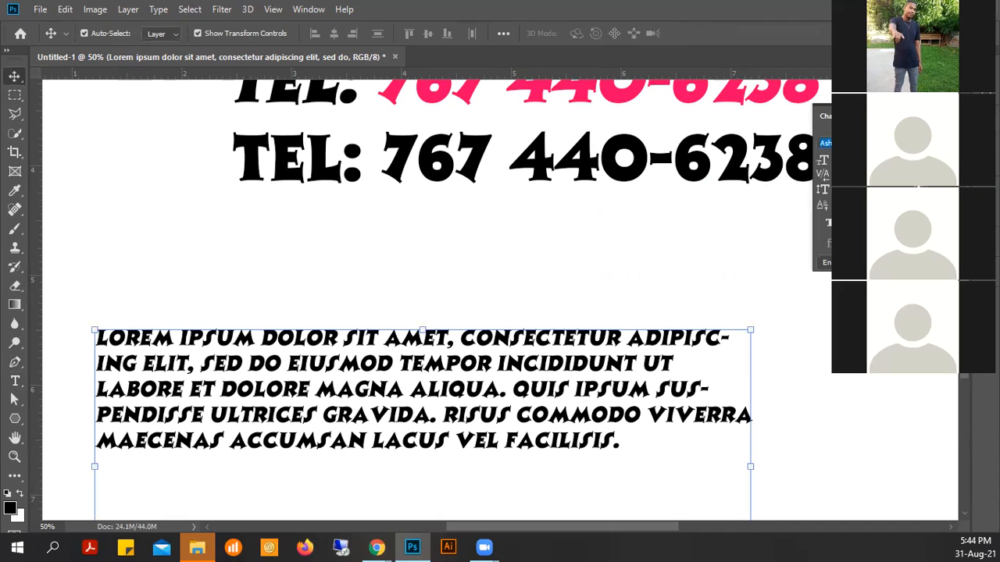
text(arial)
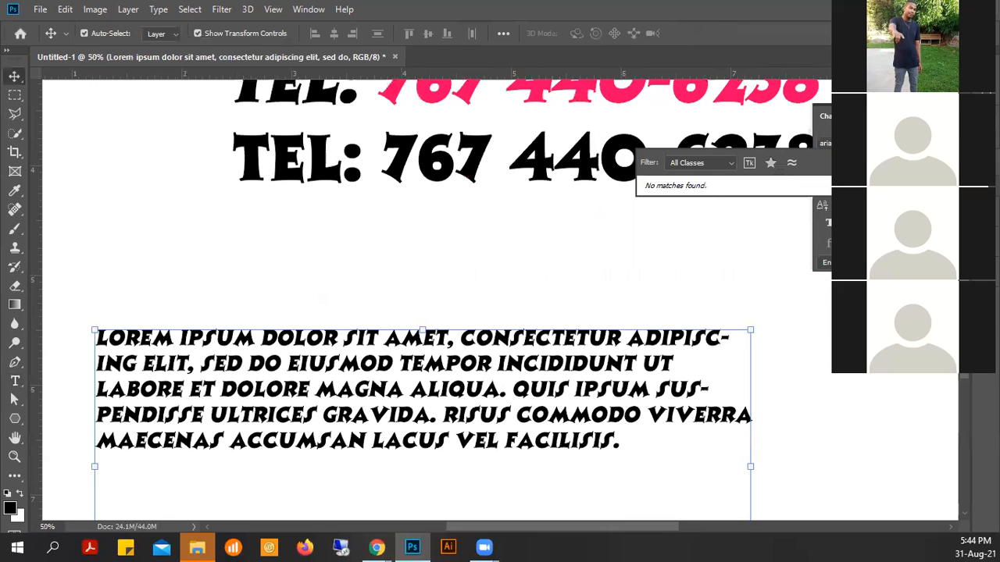
key(BackSpace)
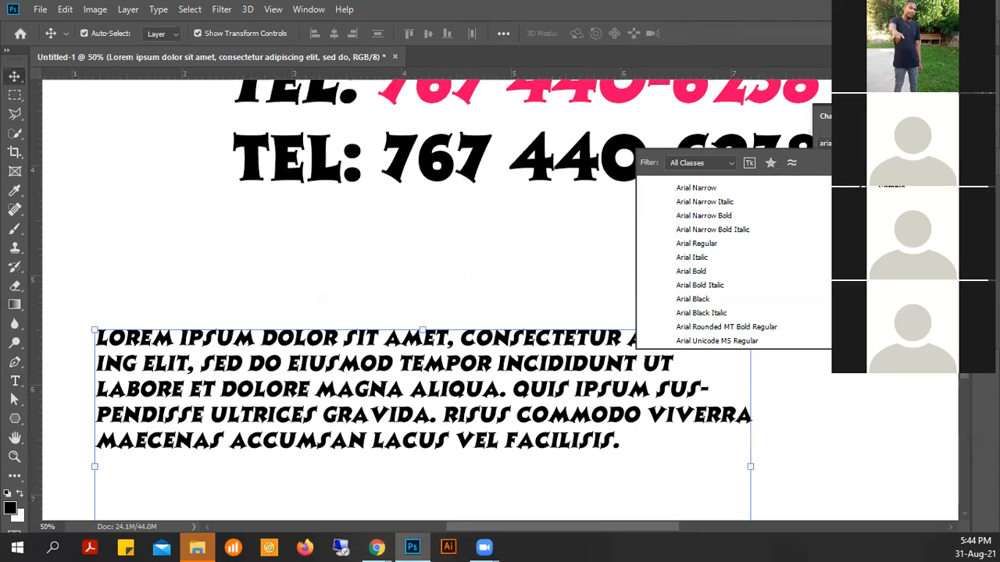
key(Return)
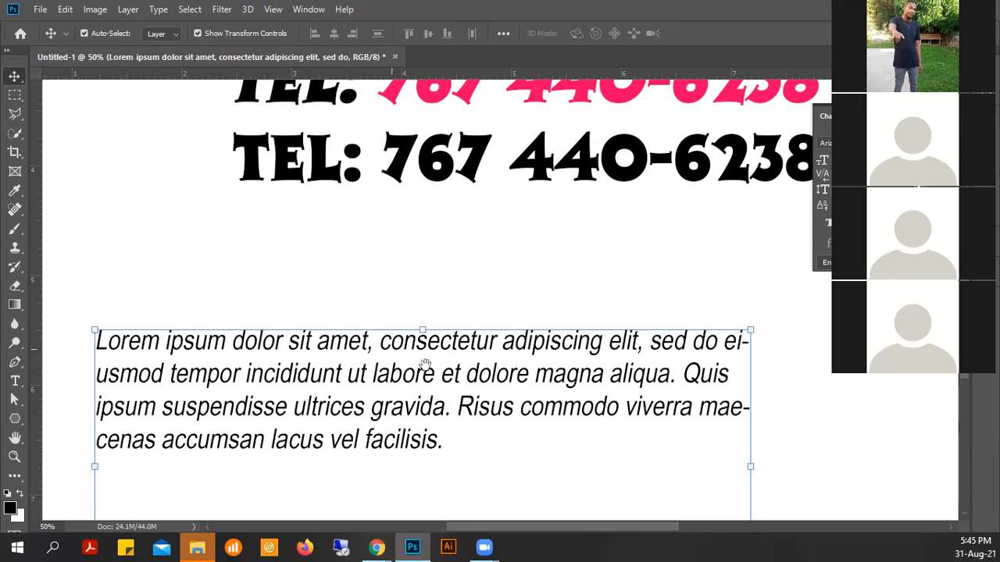
scroll(443, 349, down, 2)
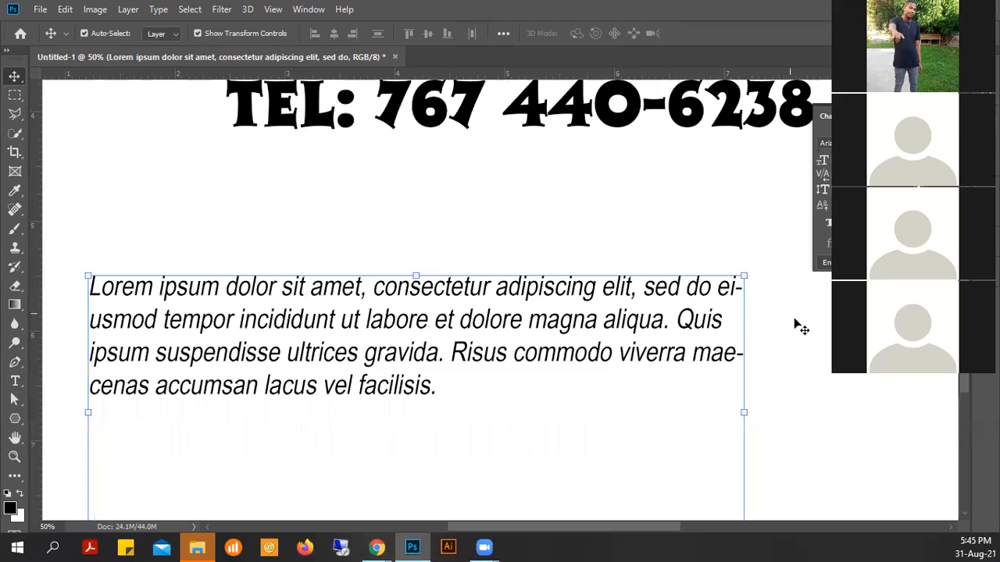
- Deselect the paragraph layer and show the Paragraph panel beside the Lorem ipsum text
click(725, 314)
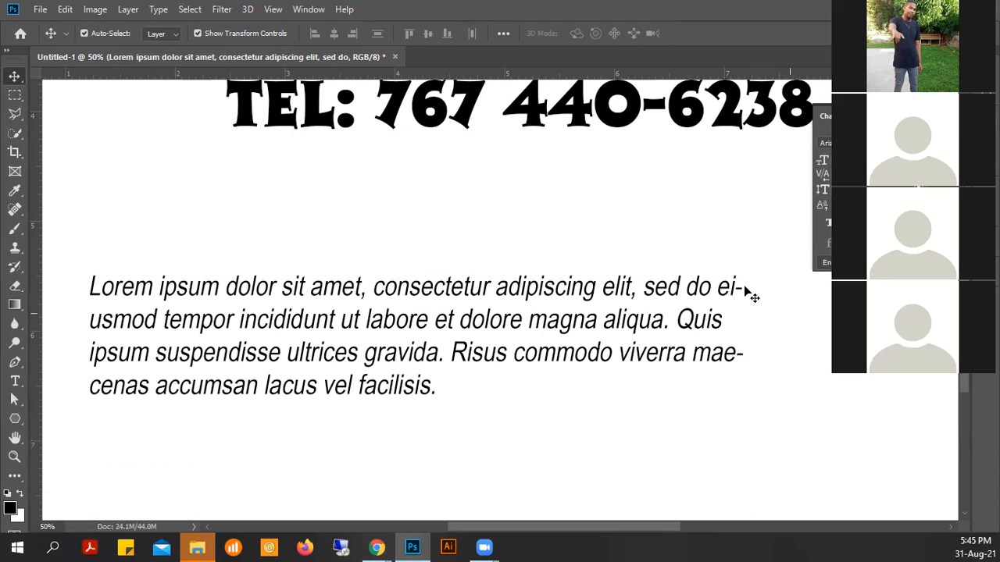
click(729, 272)
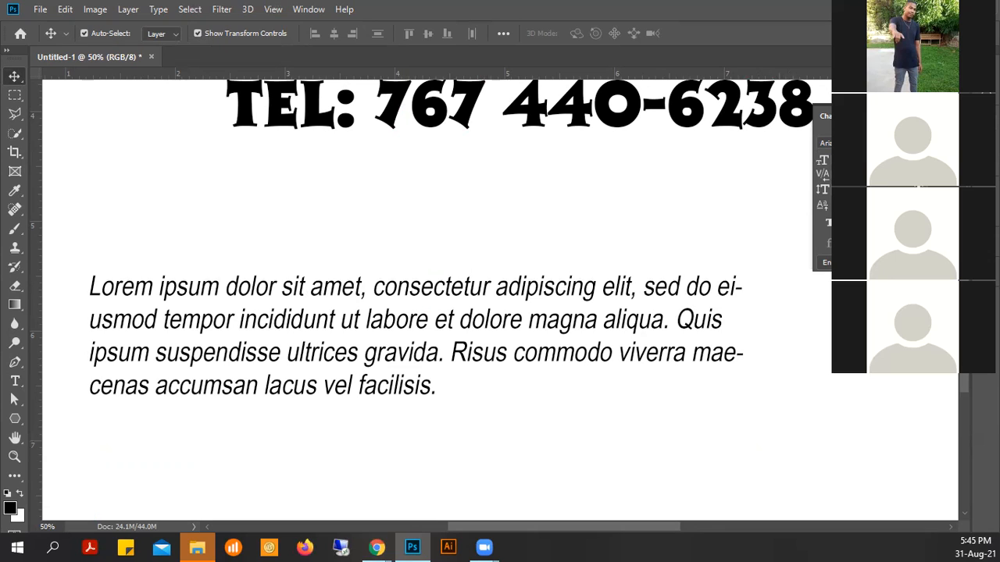
click(876, 116)
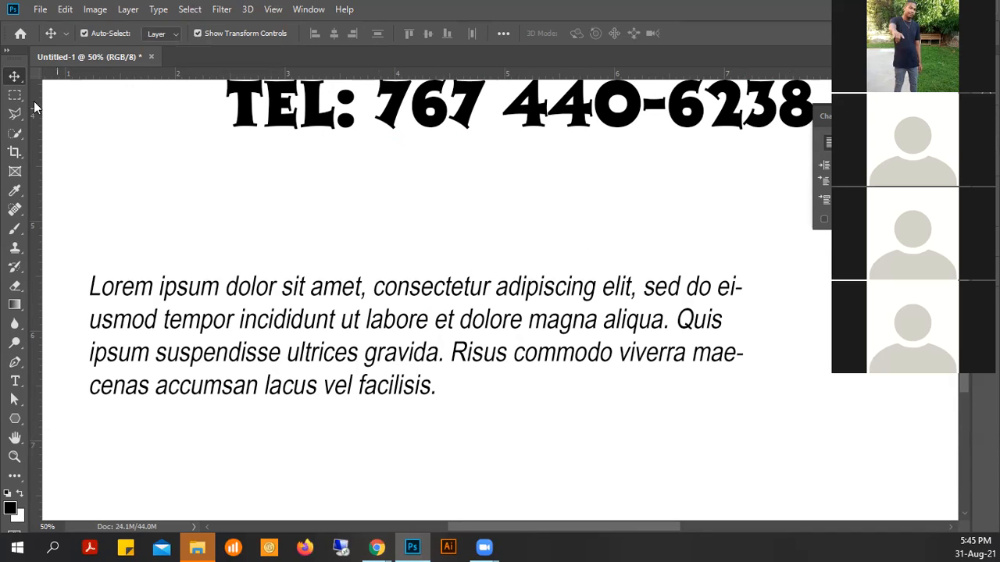
- Compare hyphenation on and off for the Lorem ipsum paragraph, leaving Hyphenate unchecked
click(716, 286)
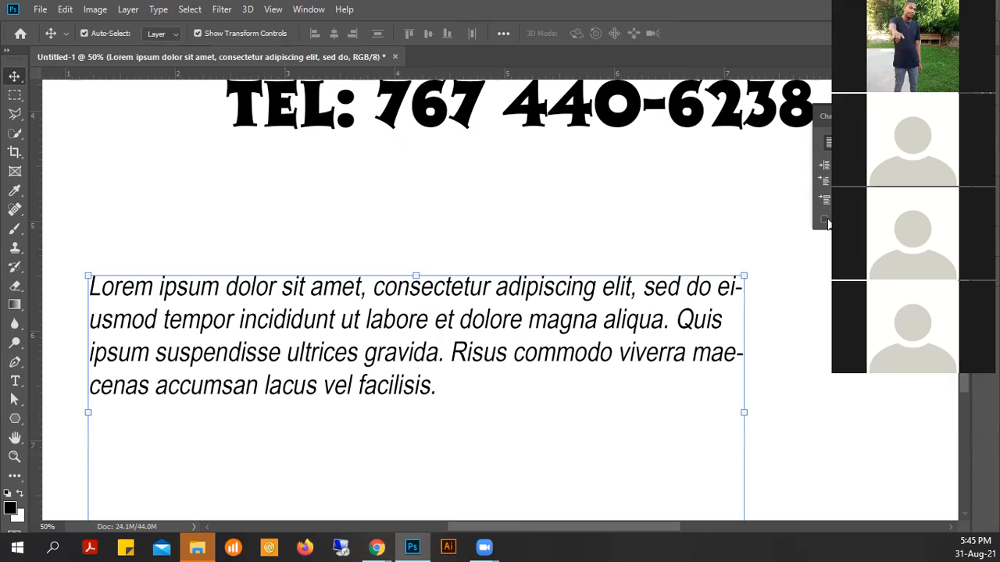
click(826, 221)
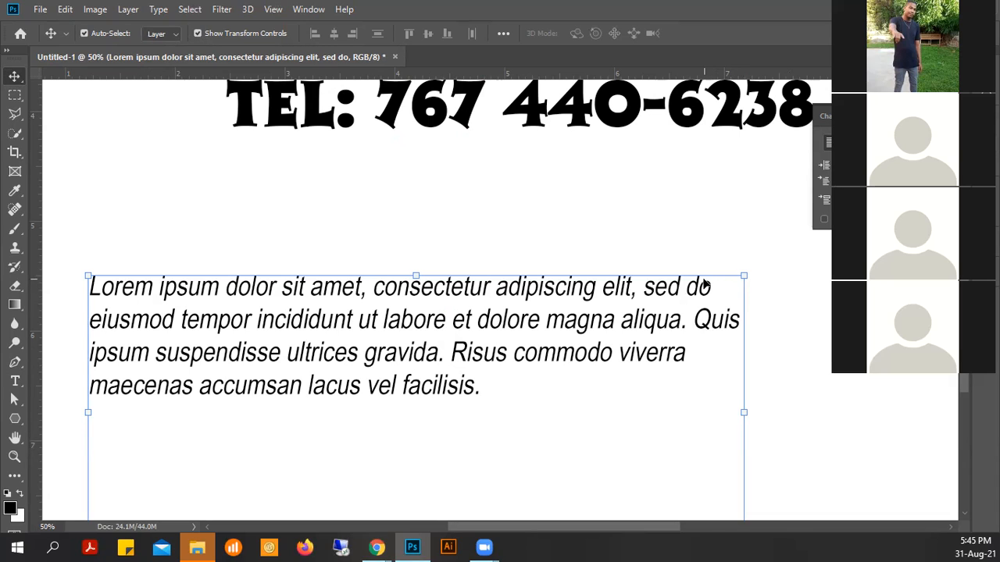
click(824, 222)
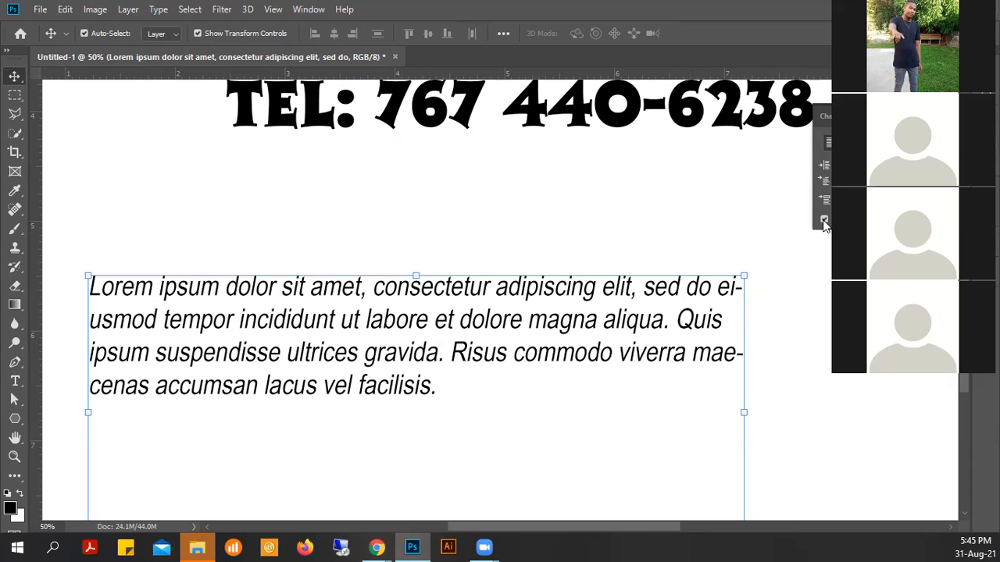
click(824, 223)
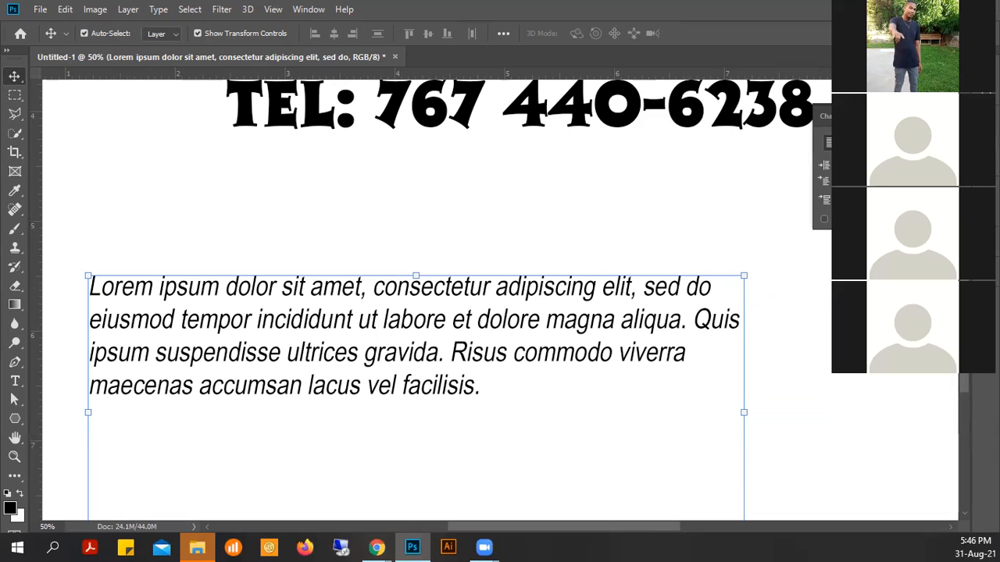
scroll(500, 312, up, 5)
scroll(500, 312, down, 4)
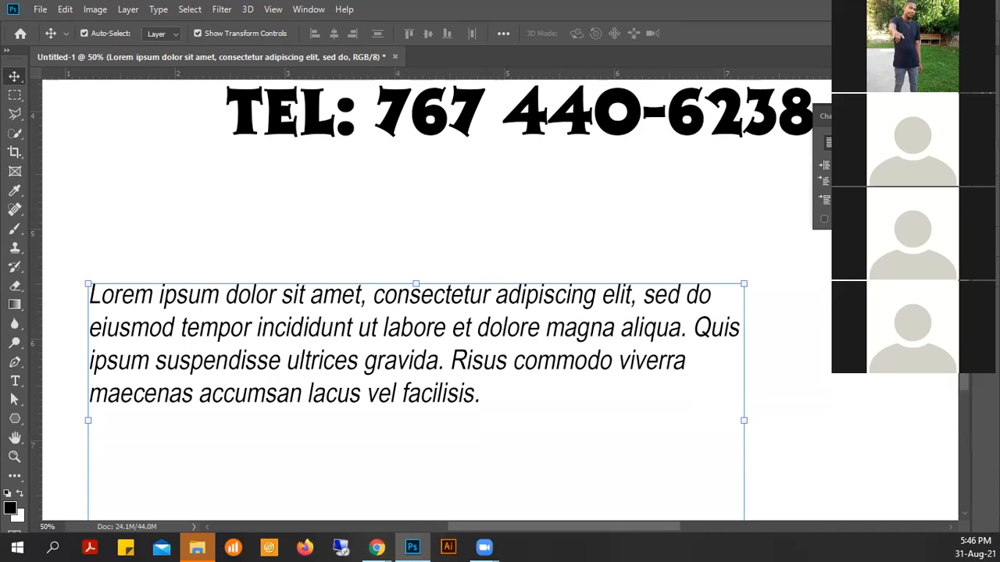
- Try center, right and the justify-last-line options on the paragraph, finishing with Justify All
click(849, 143)
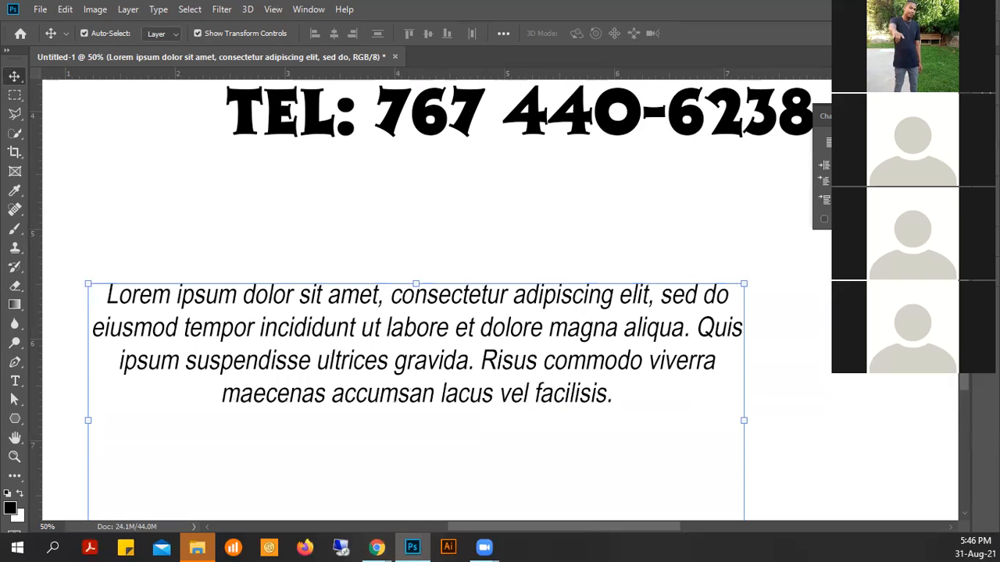
click(867, 143)
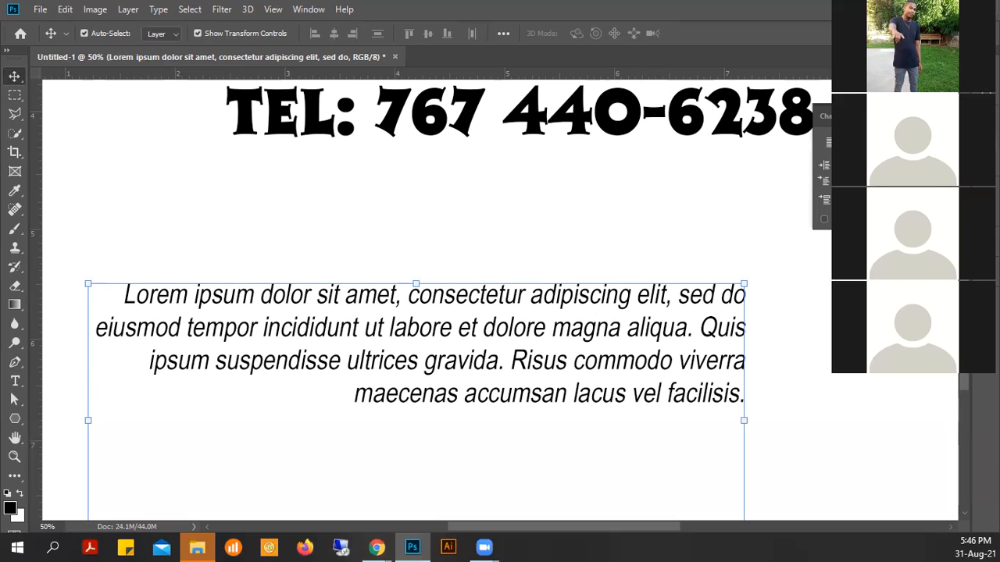
click(888, 143)
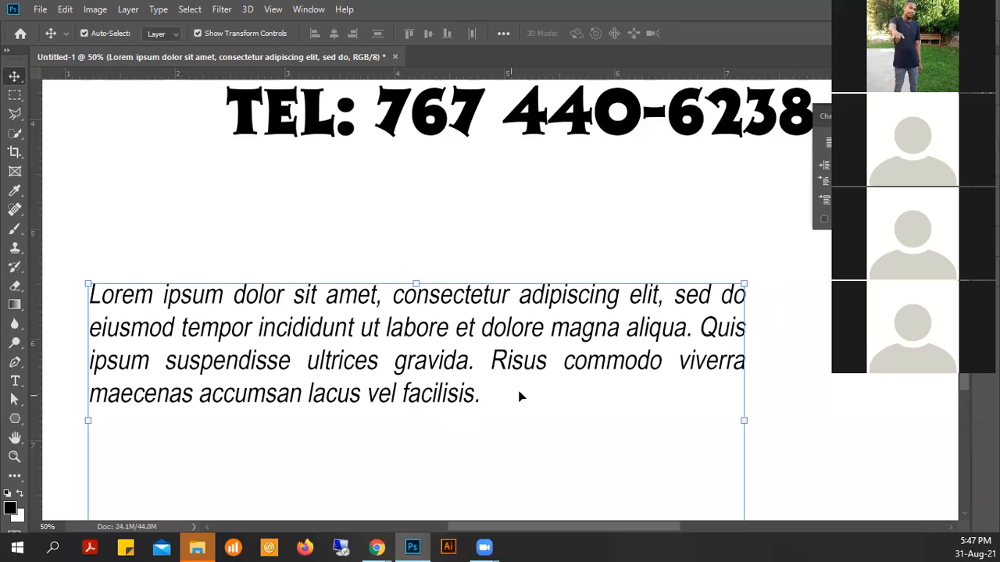
click(903, 143)
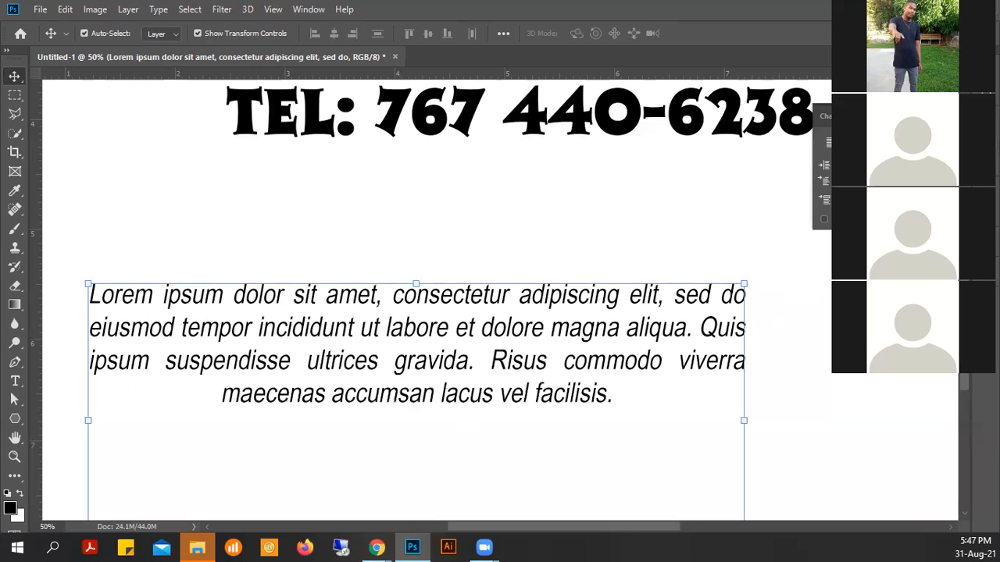
click(920, 143)
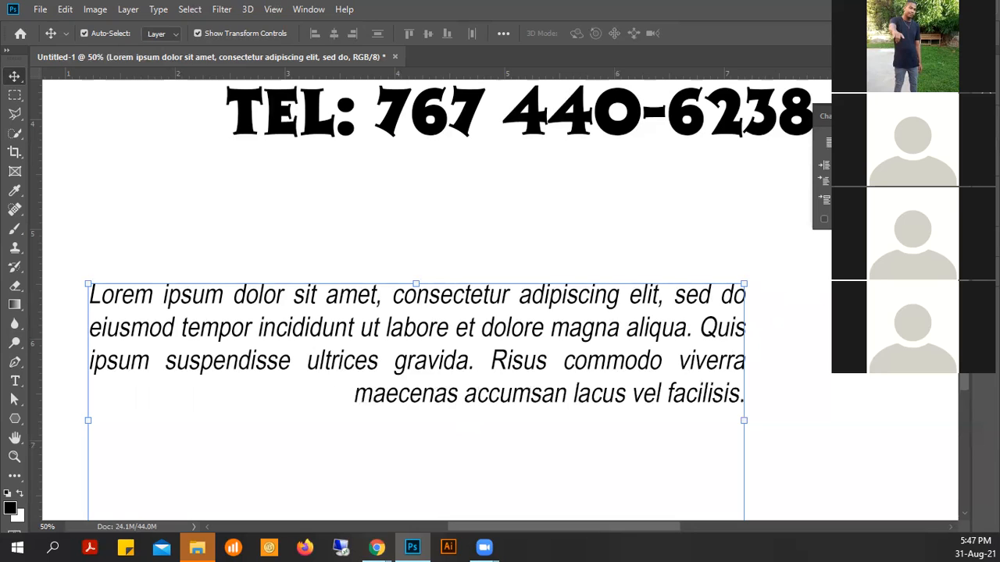
click(942, 143)
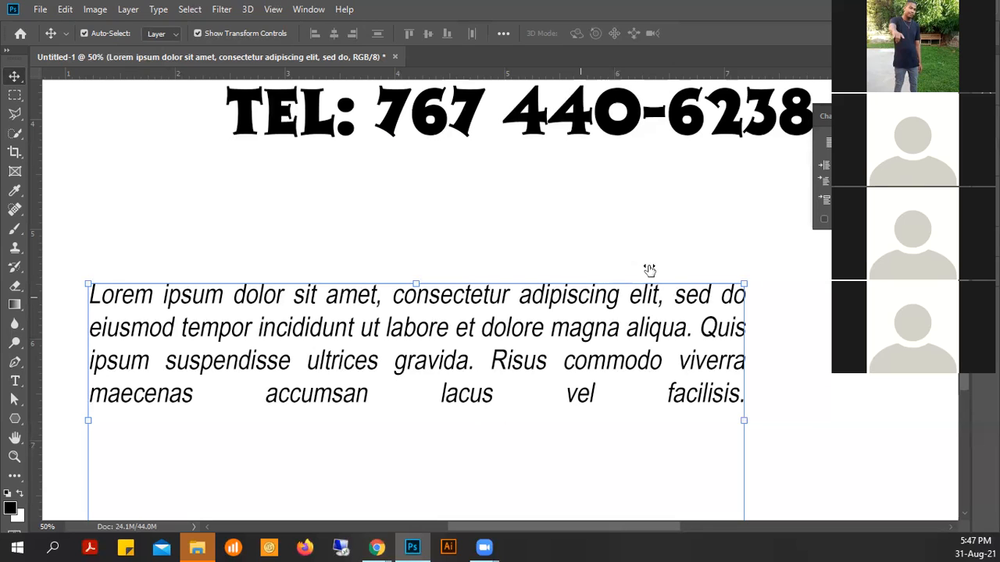
- Nudge the paragraph text layer slightly right, then deselect and reselect it
key(Return)
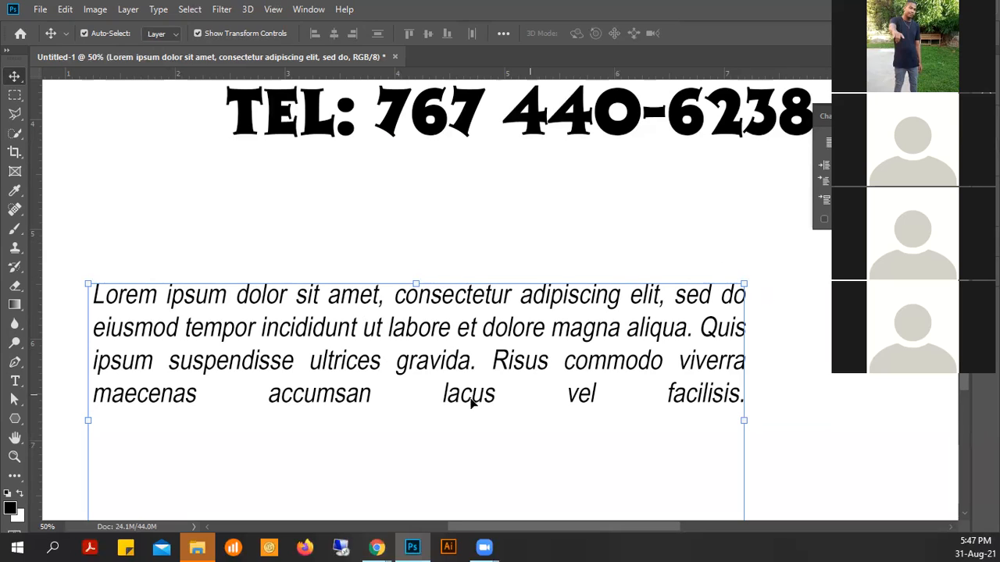
click(490, 234)
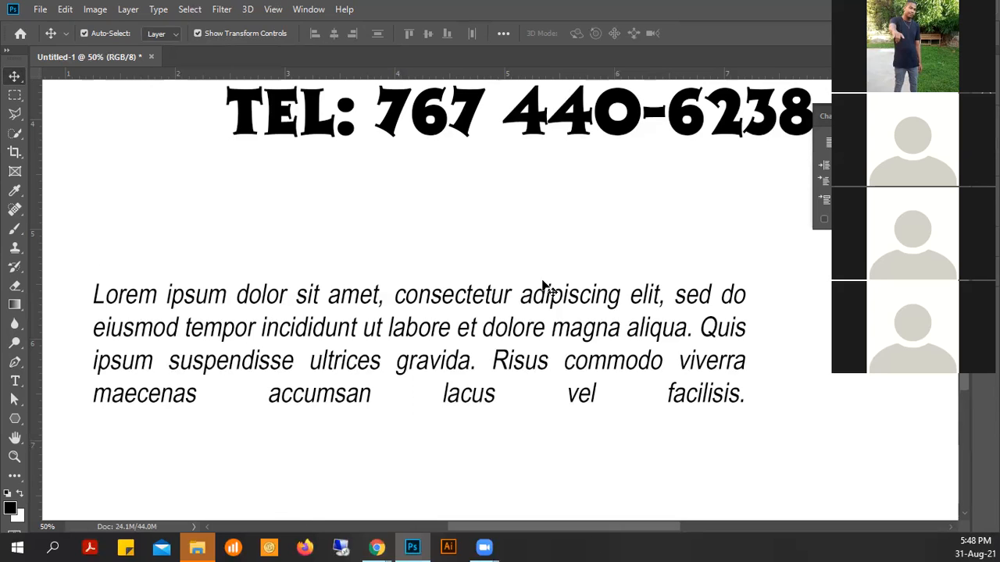
click(707, 298)
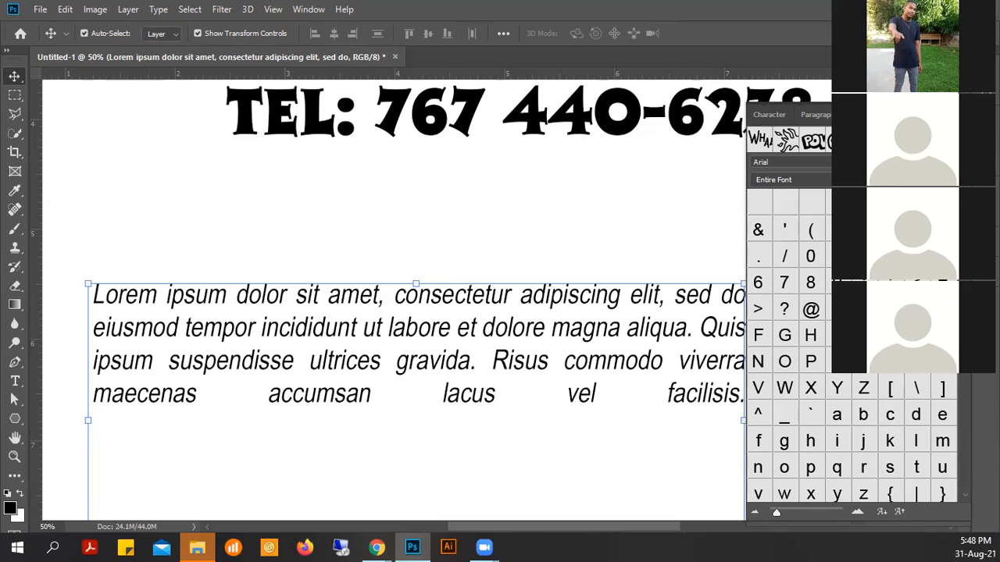
- Browse the Arial glyphs, double-click the dotted shade character, and collapse the Glyphs panel
scroll(852, 438, down, 5)
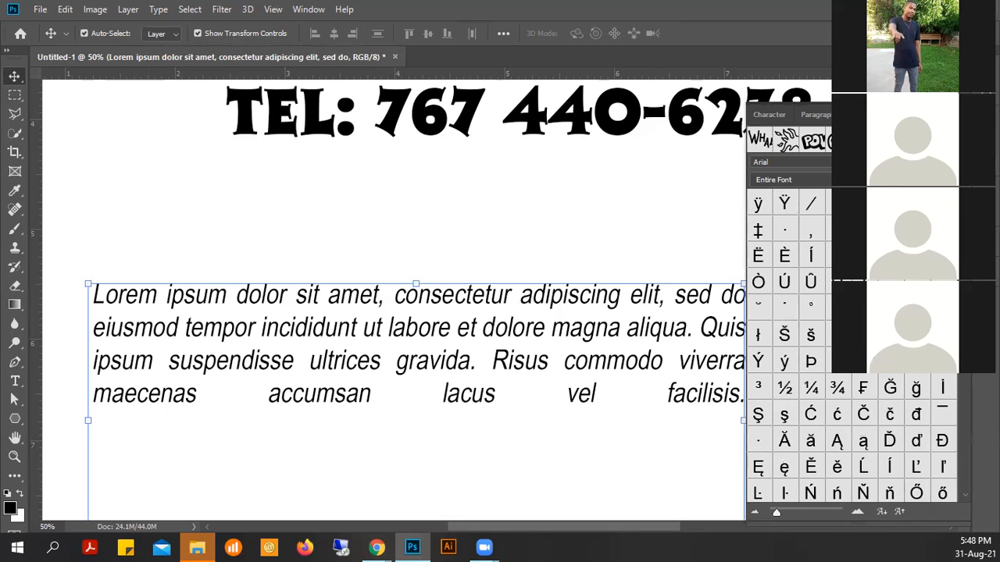
scroll(852, 438, down, 15)
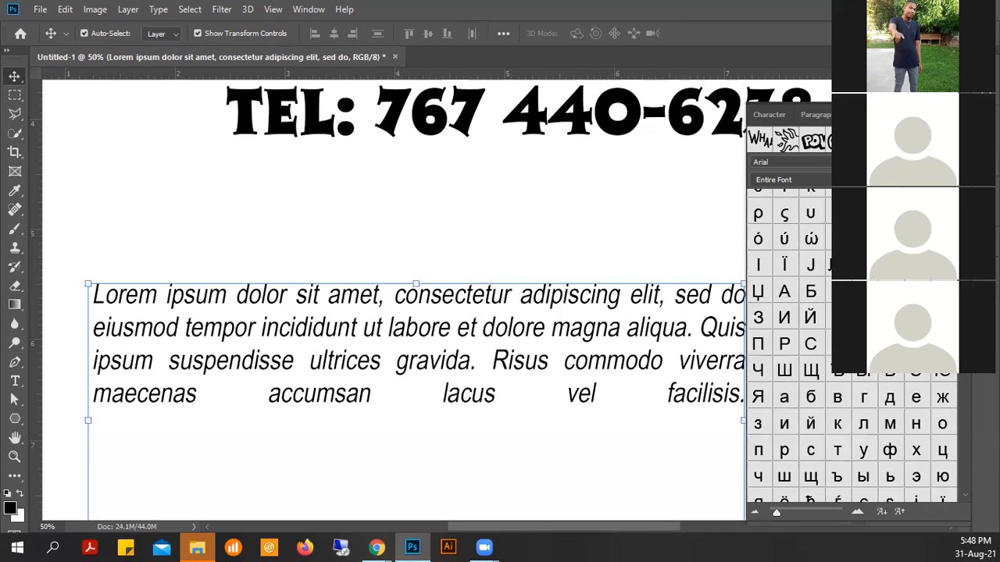
scroll(851, 437, up, 10)
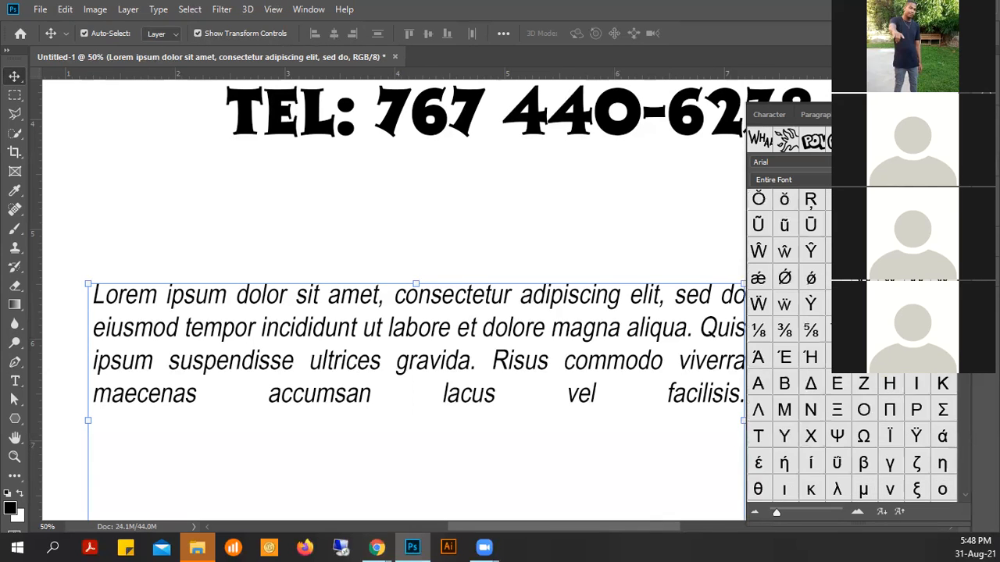
scroll(852, 437, up, 1)
scroll(852, 437, down, 1)
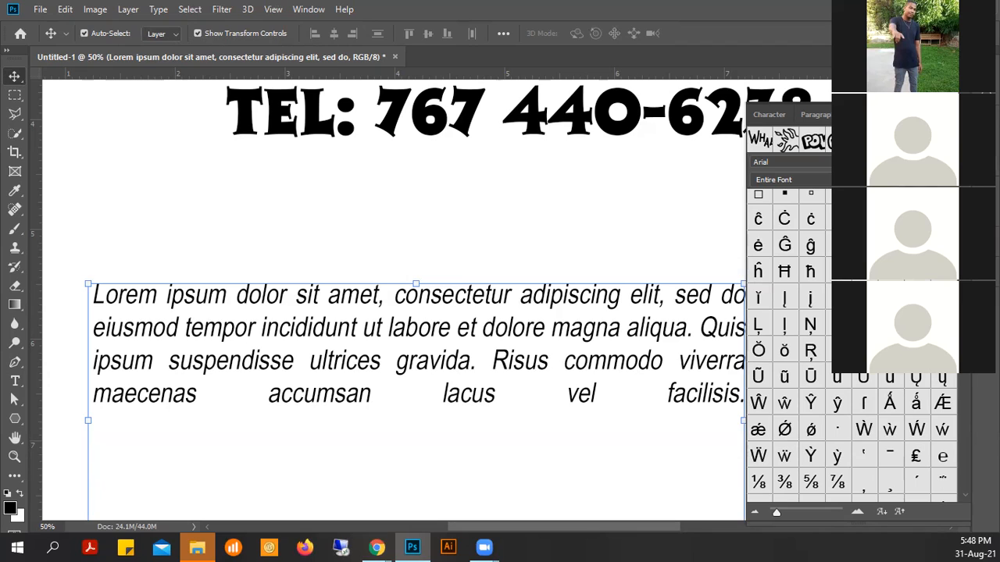
scroll(852, 344, down, 3)
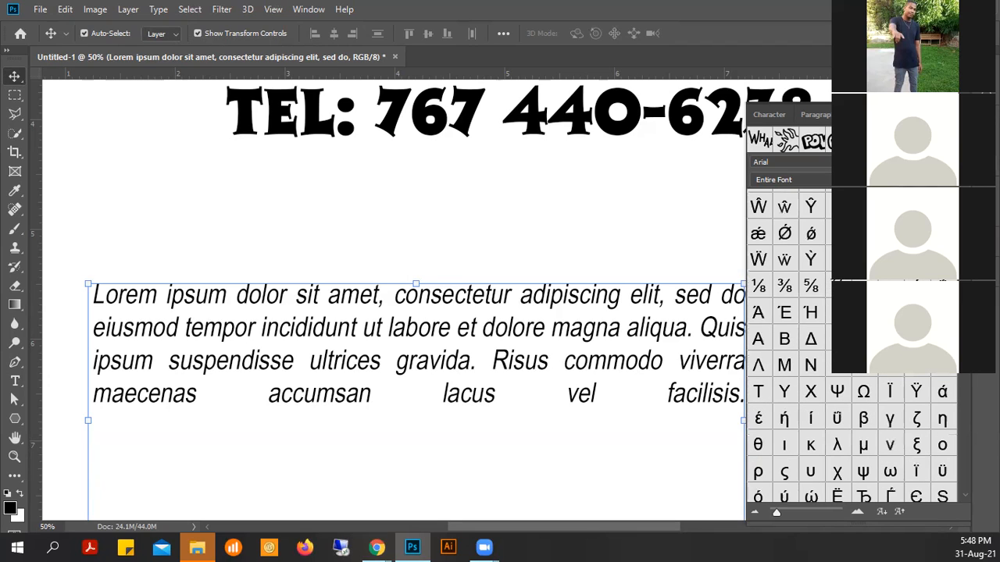
scroll(852, 344, up, 1)
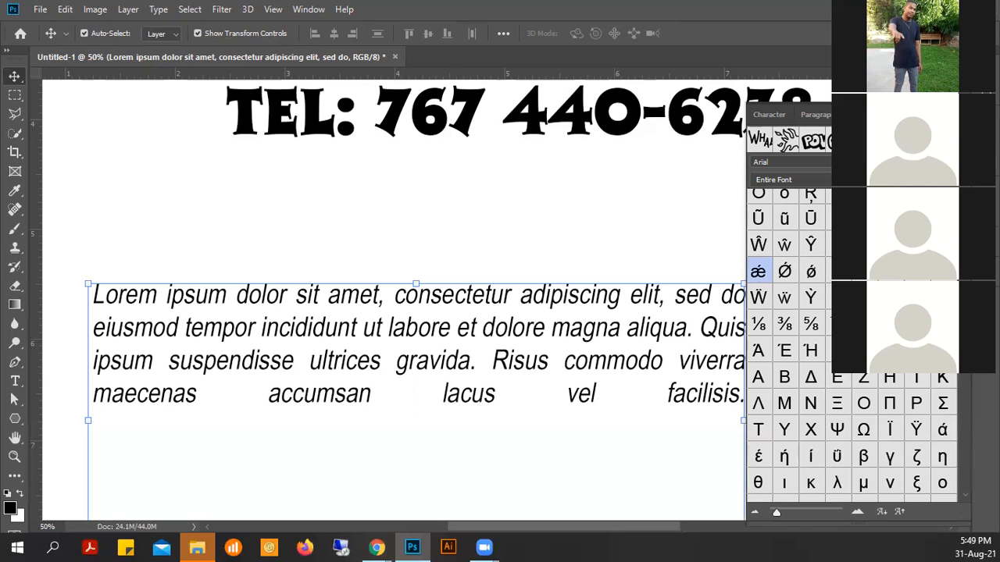
scroll(851, 344, up, 5)
scroll(852, 344, down, 3)
scroll(851, 344, up, 5)
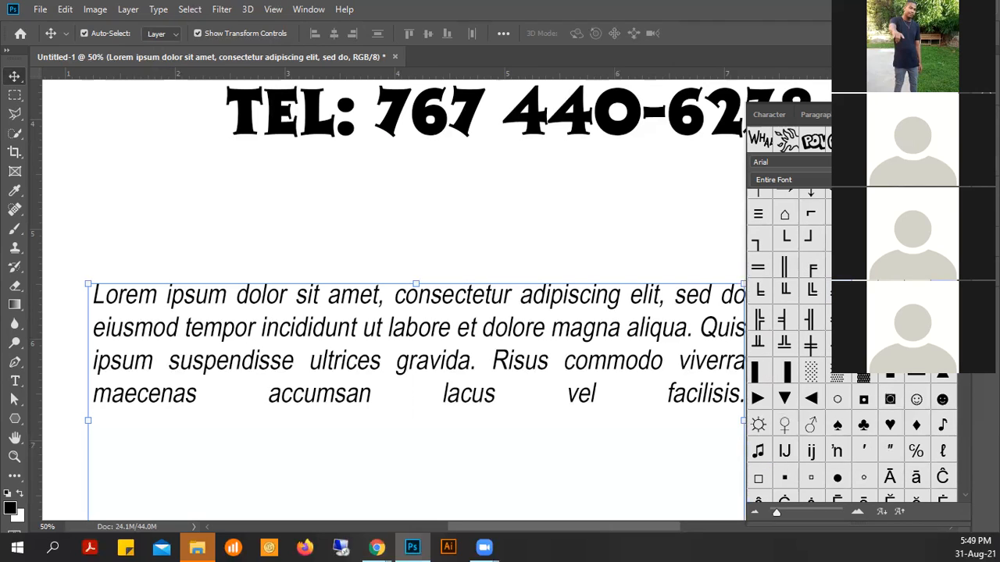
double_click(813, 373)
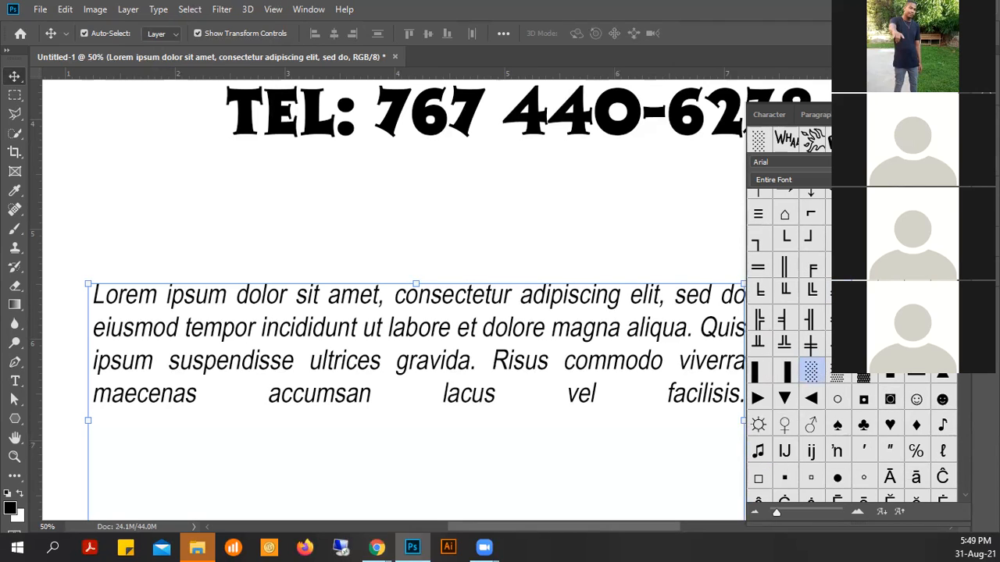
click(952, 114)
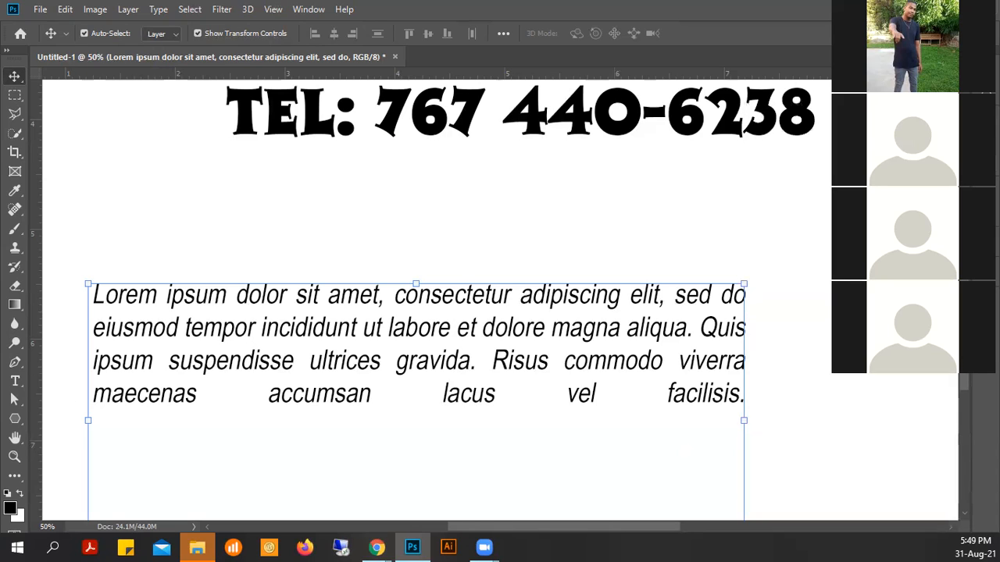
- Place the type cursor at the start of the Lorem ipsum paragraph with the Glyphs panel showing again
click(15, 381)
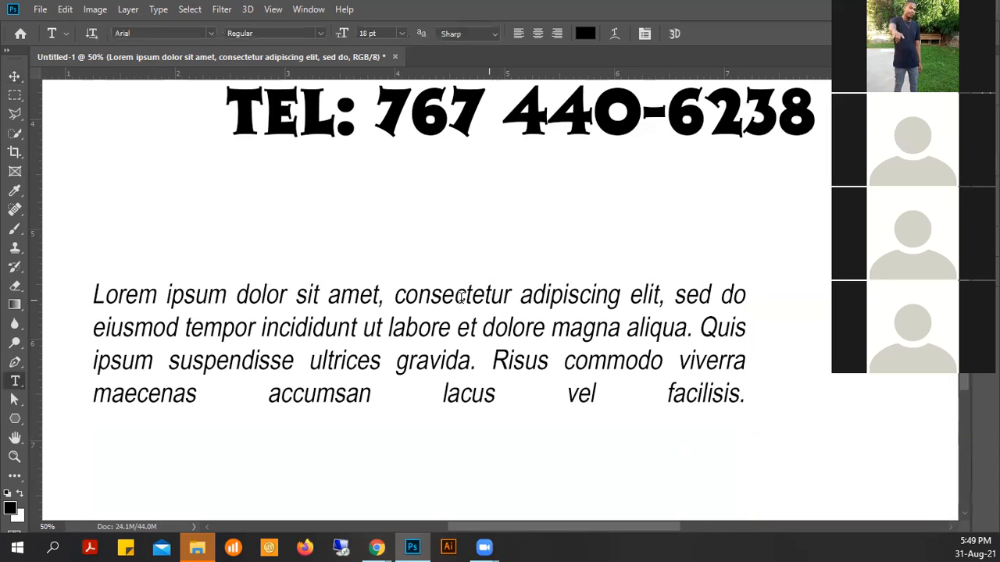
click(100, 305)
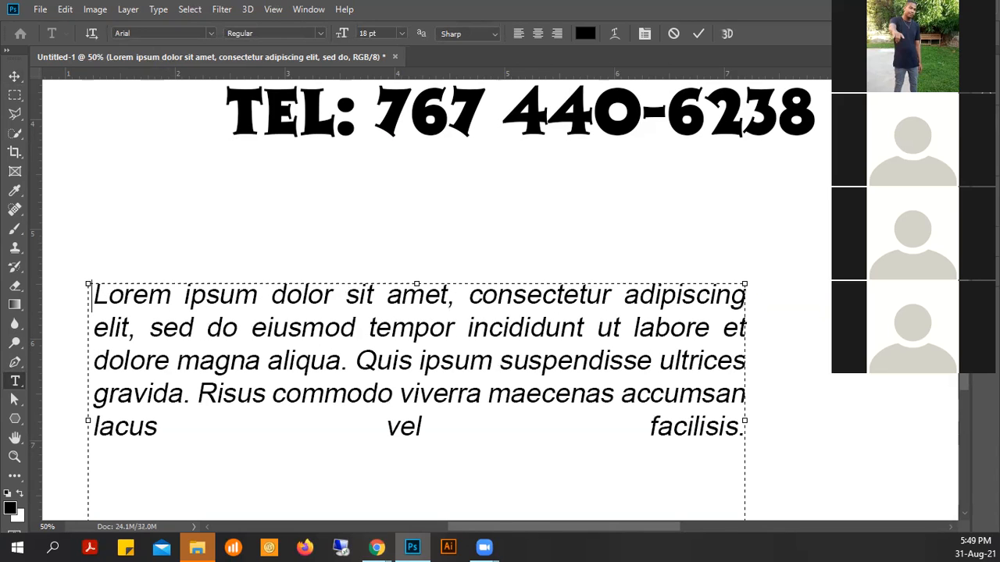
click(983, 162)
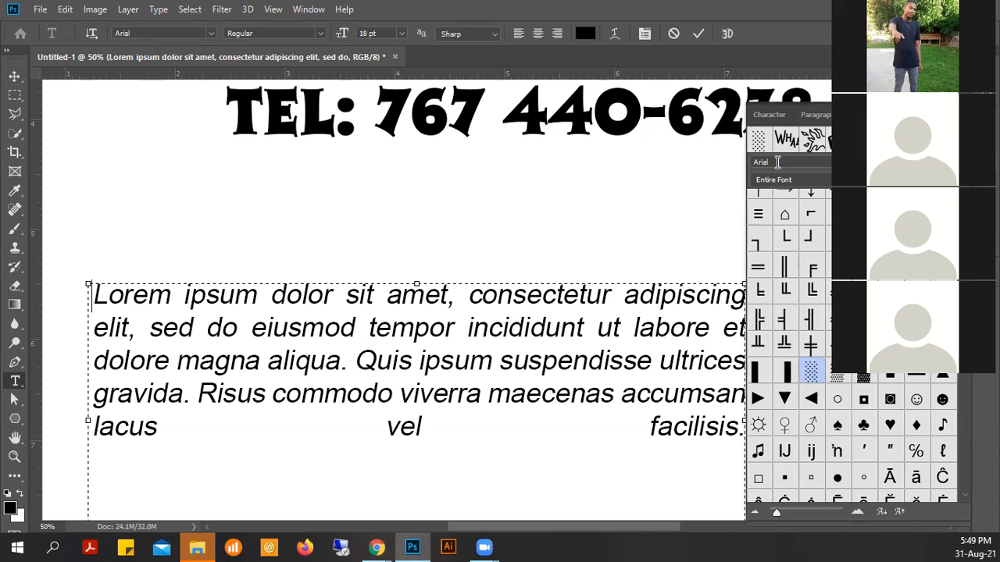
- Insert the ℗ glyph before "Lorem" and commit the edit with the Move tool
drag(966, 219, 973, 399)
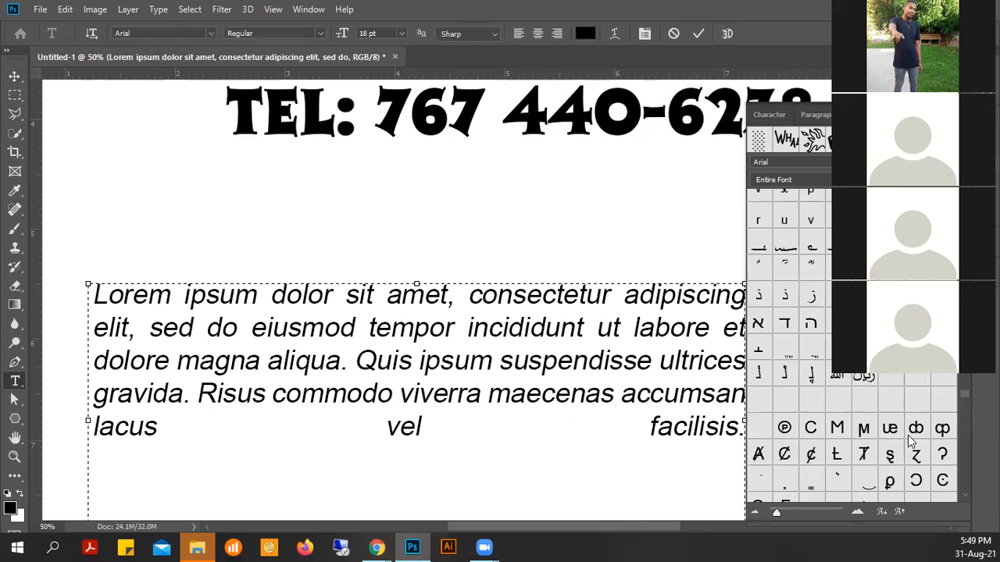
double_click(781, 435)
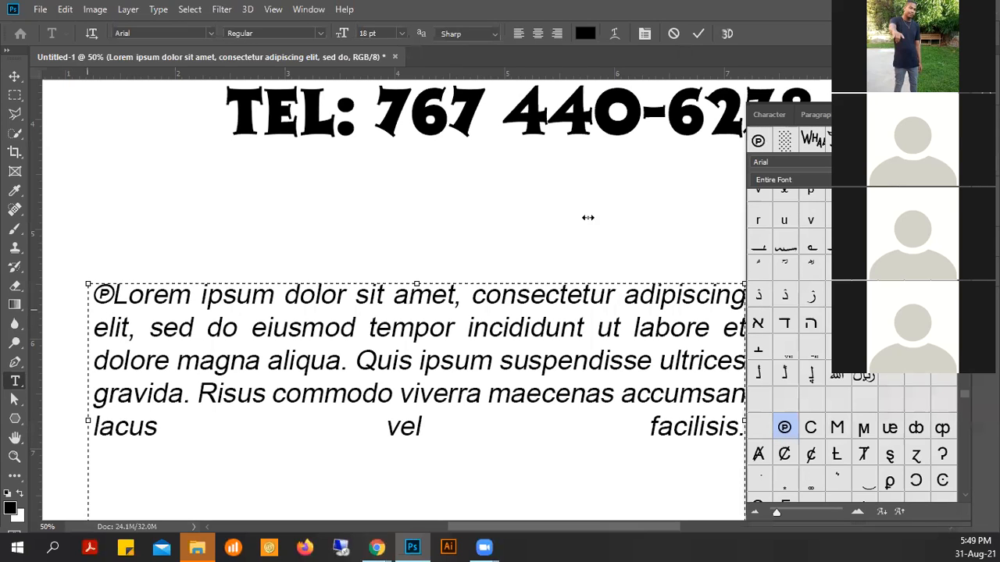
click(14, 76)
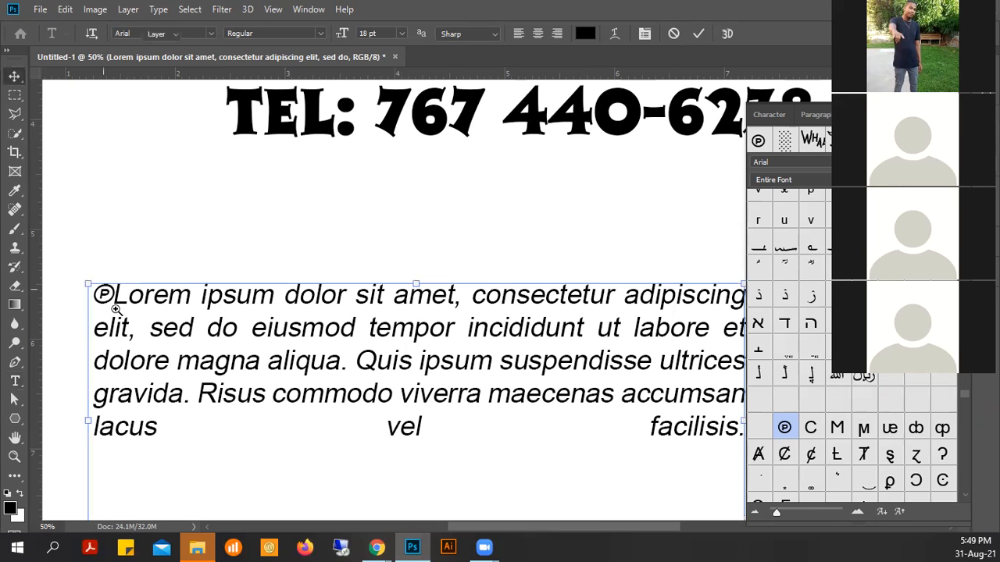
- Pan to the paragraph's opening and collapse the type panels
scroll(104, 295, up, 3)
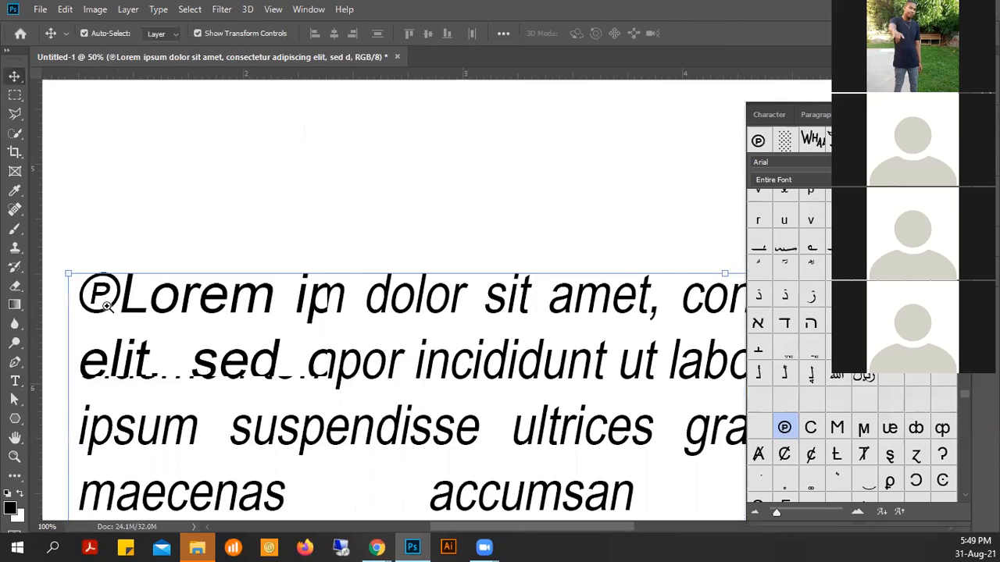
drag(104, 295, 252, 309)
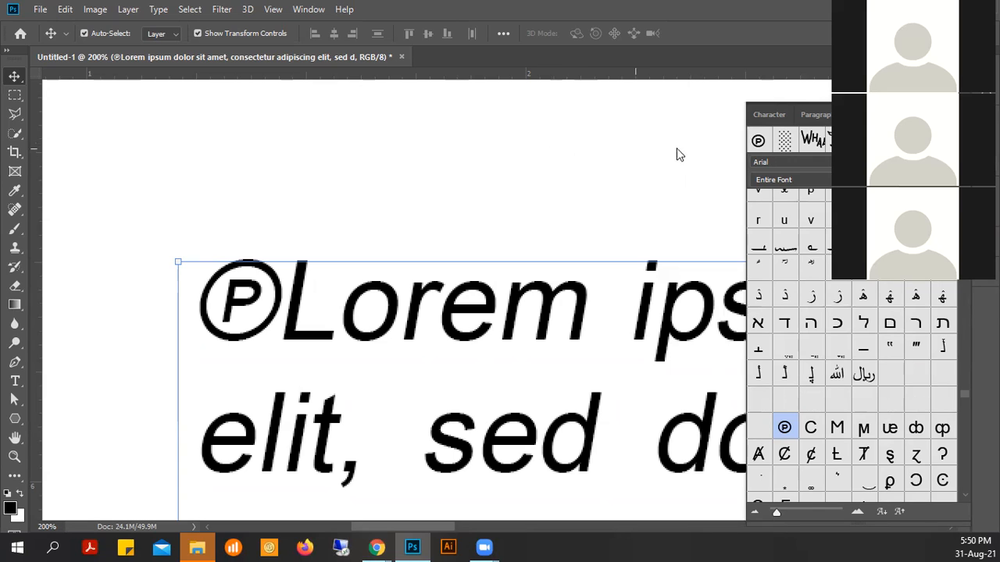
click(937, 114)
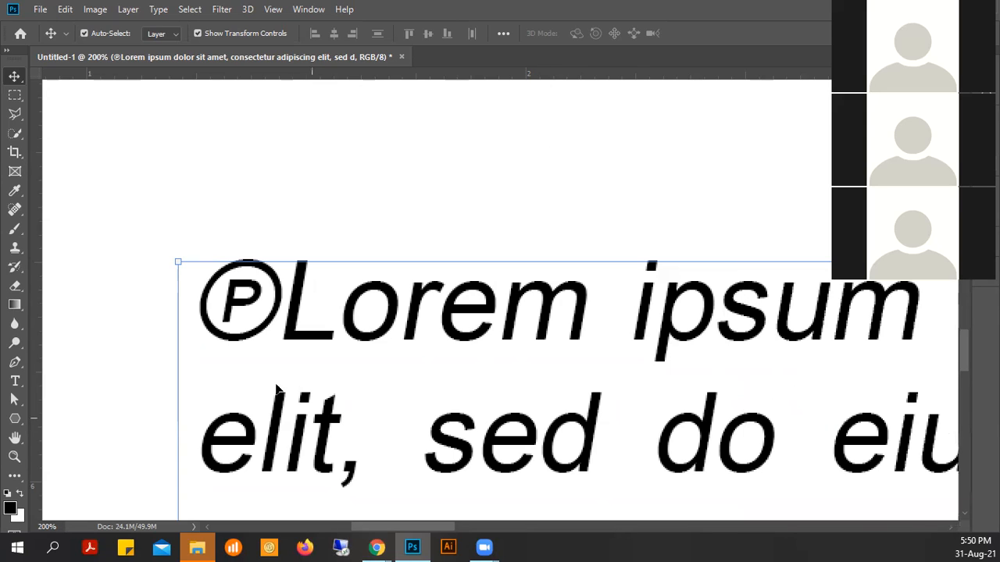
- Zoom out from 200% to 25% so the heading, Tel lines and paragraph box show
alt+click(452, 328)
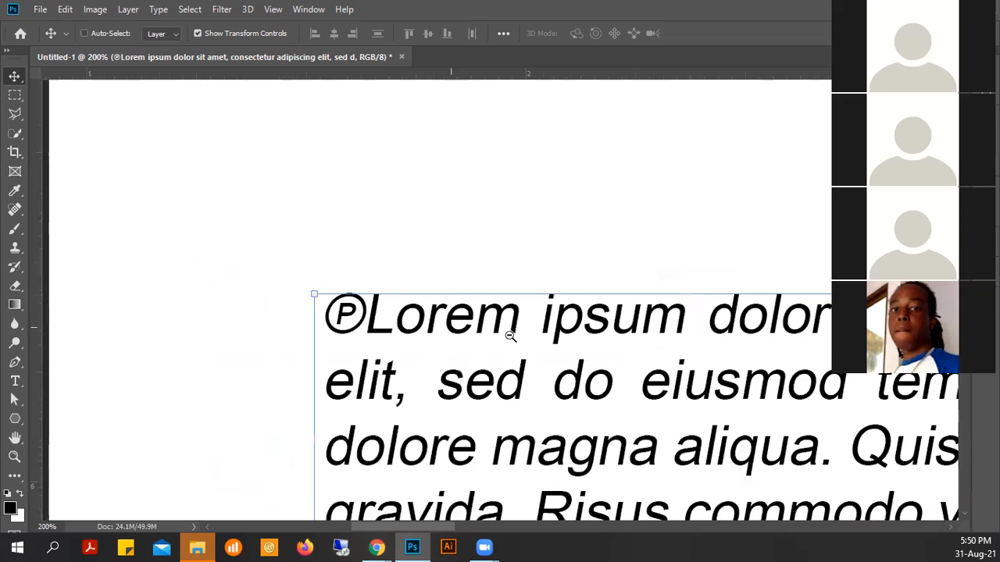
alt+click(510, 336)
drag(788, 390, 452, 341)
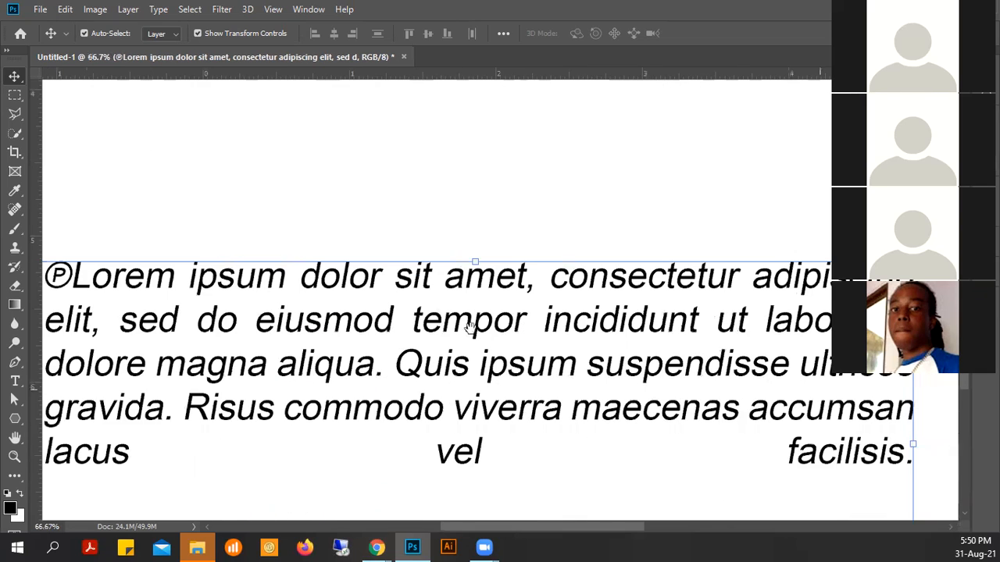
alt+click(511, 329)
alt+click(543, 324)
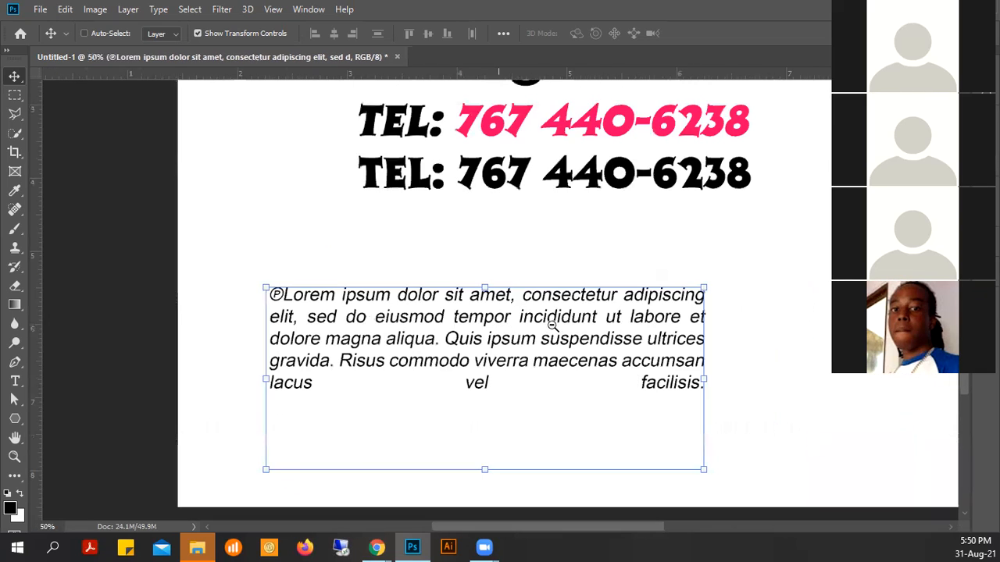
alt+click(631, 309)
alt+click(634, 307)
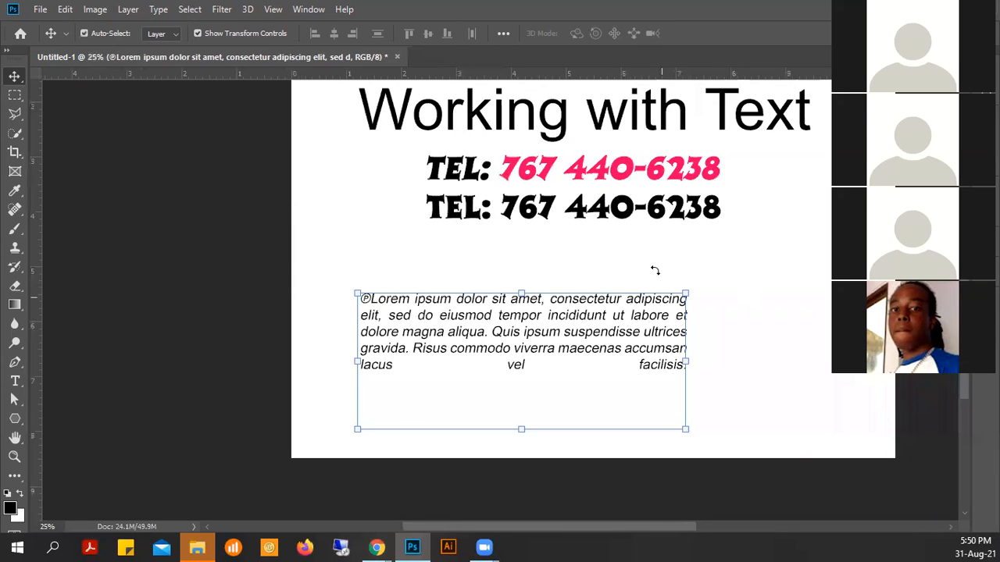
drag(699, 164, 613, 245)
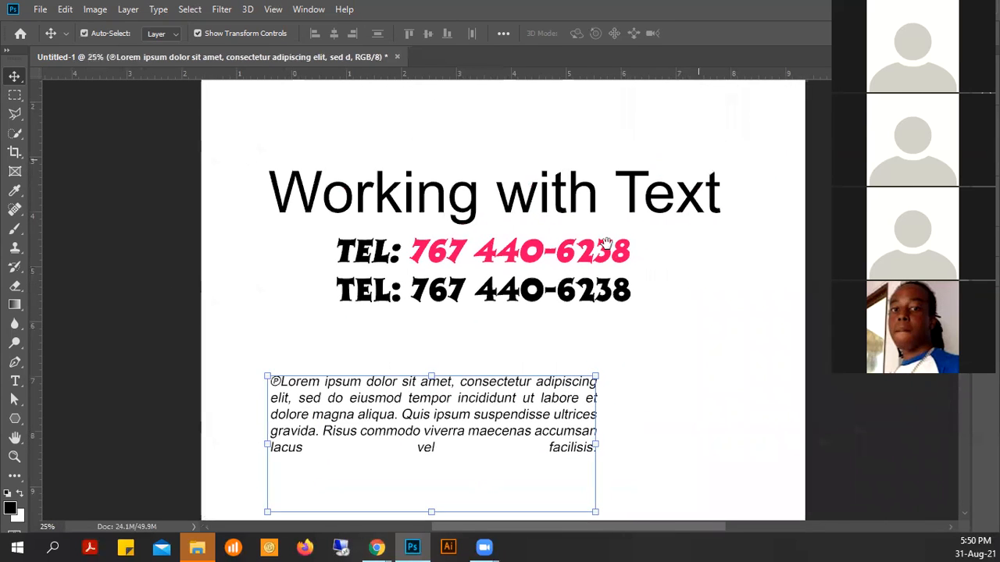
- Zoom out to 16.7% and recentre the whole page in the window
alt+click(616, 218)
drag(532, 357, 541, 324)
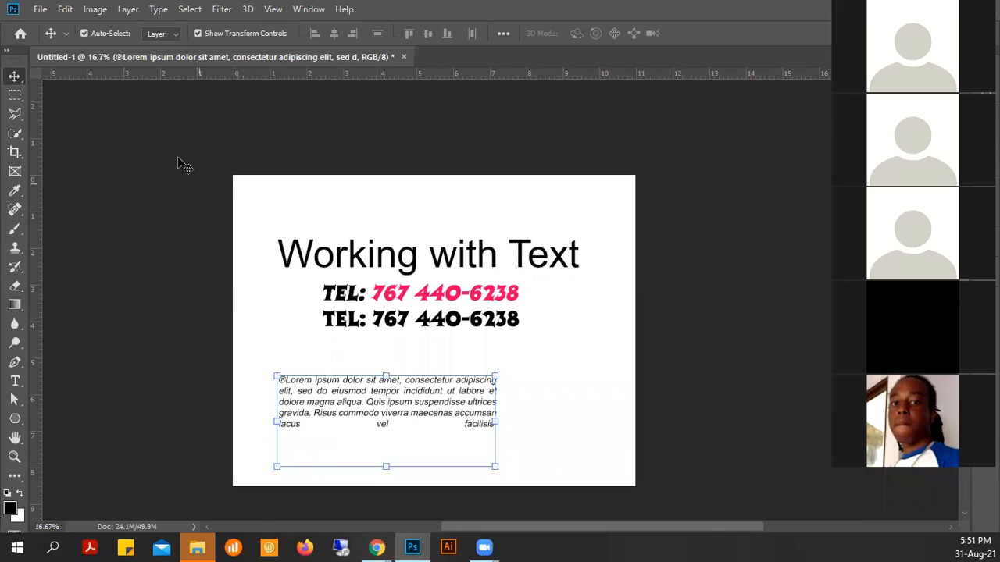
- Open business card.psd from the recent files list
click(38, 10)
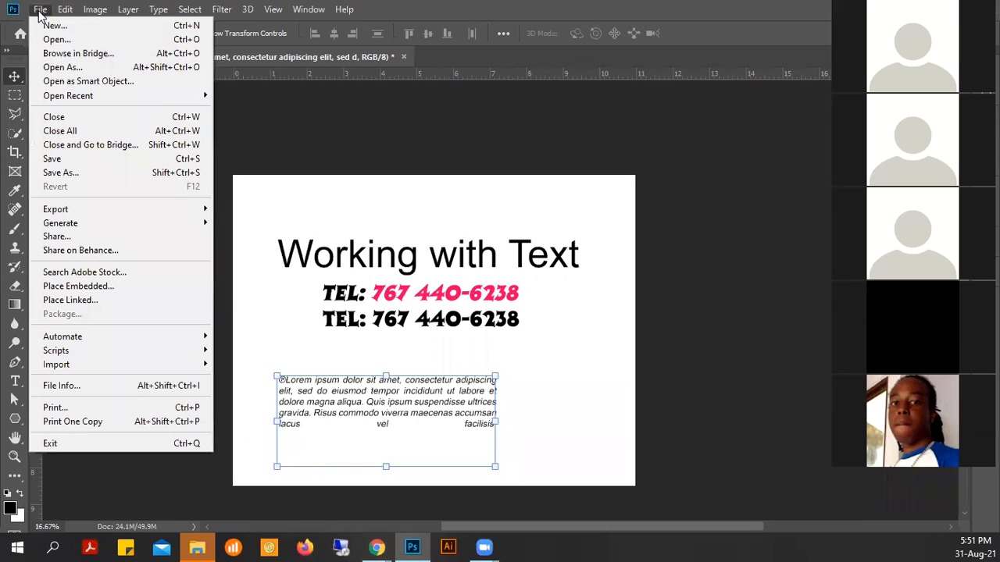
mouse_move(72, 95)
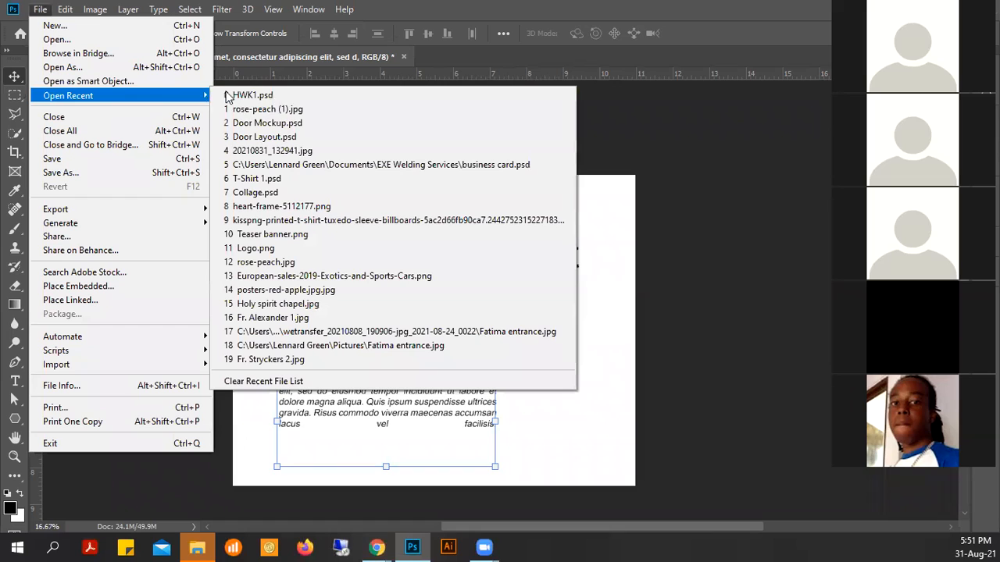
click(321, 170)
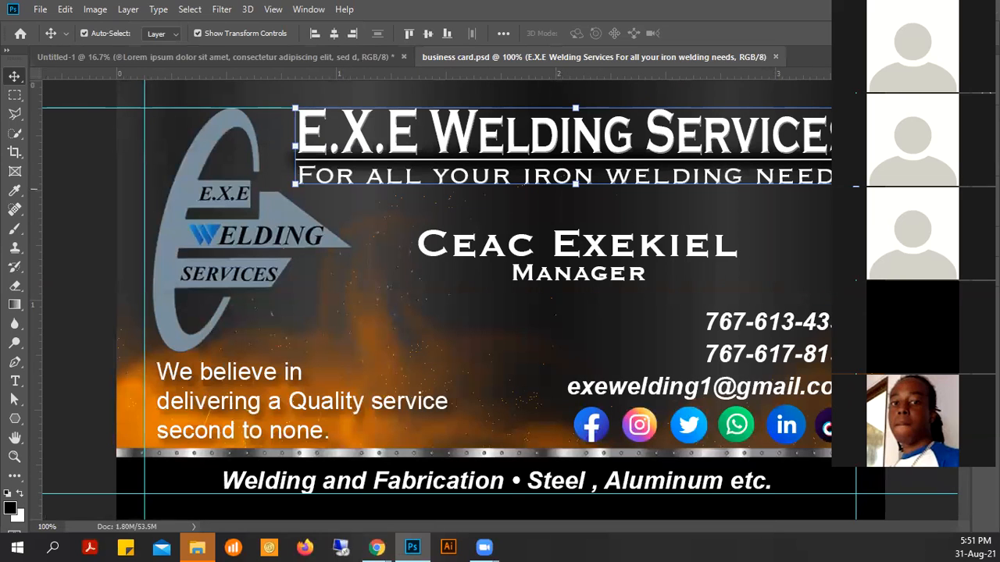
- Preview the welding-services card in full screen mode, then return to standard screen mode
key(f)
key(f)
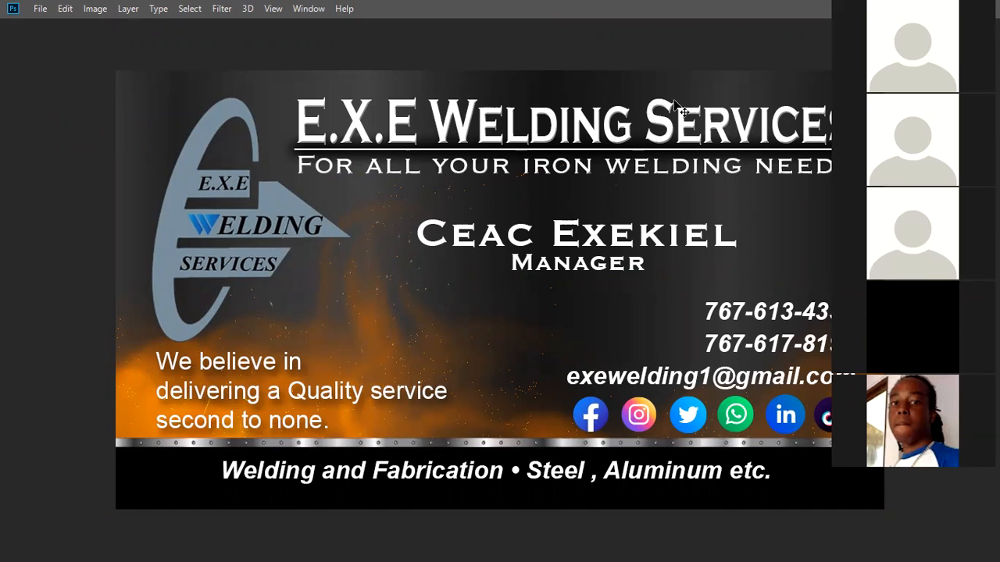
key(f)
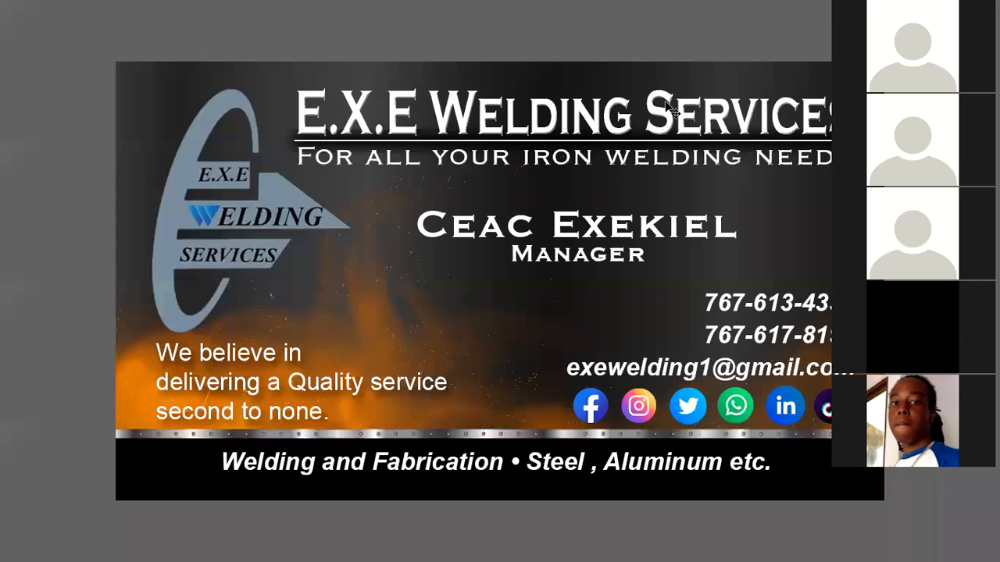
key(f)
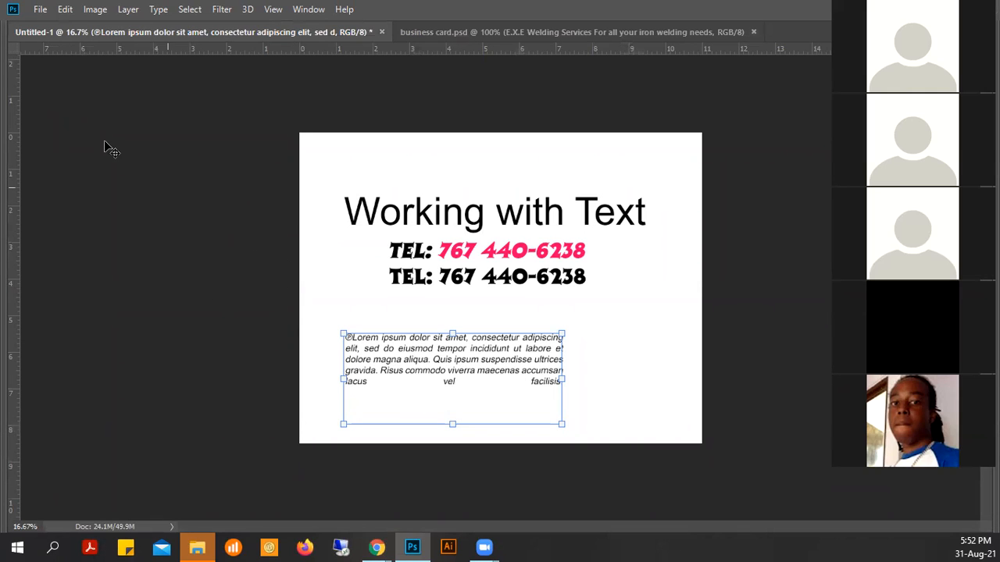
- Look through the File and Select menus, then bring up the New Document dialog with Ctrl+N
click(39, 10)
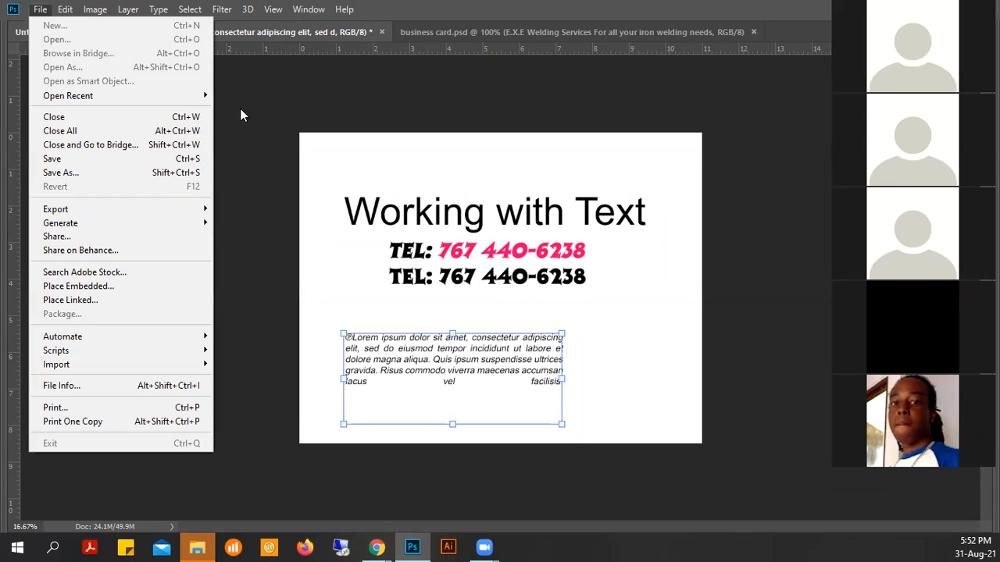
click(41, 10)
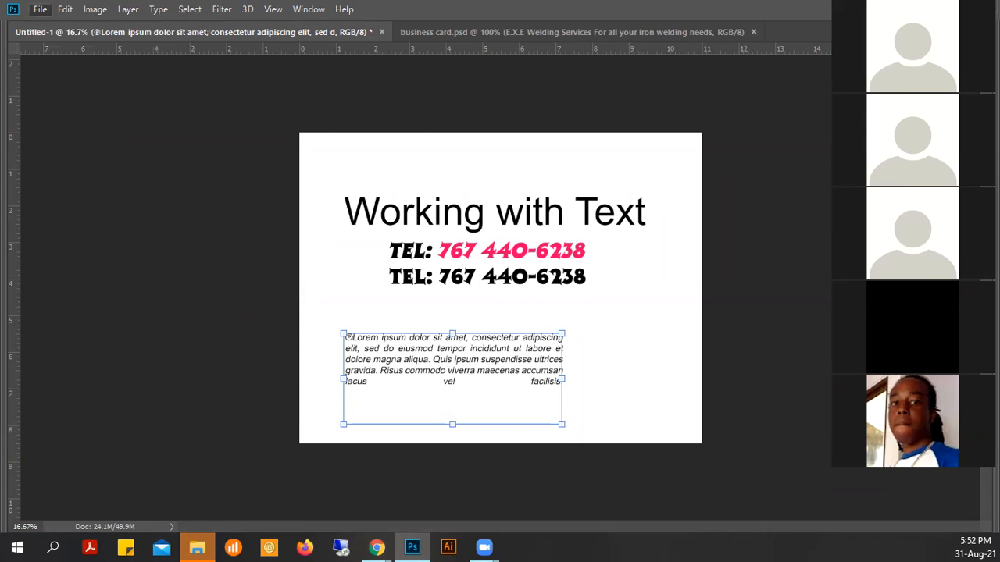
click(190, 9)
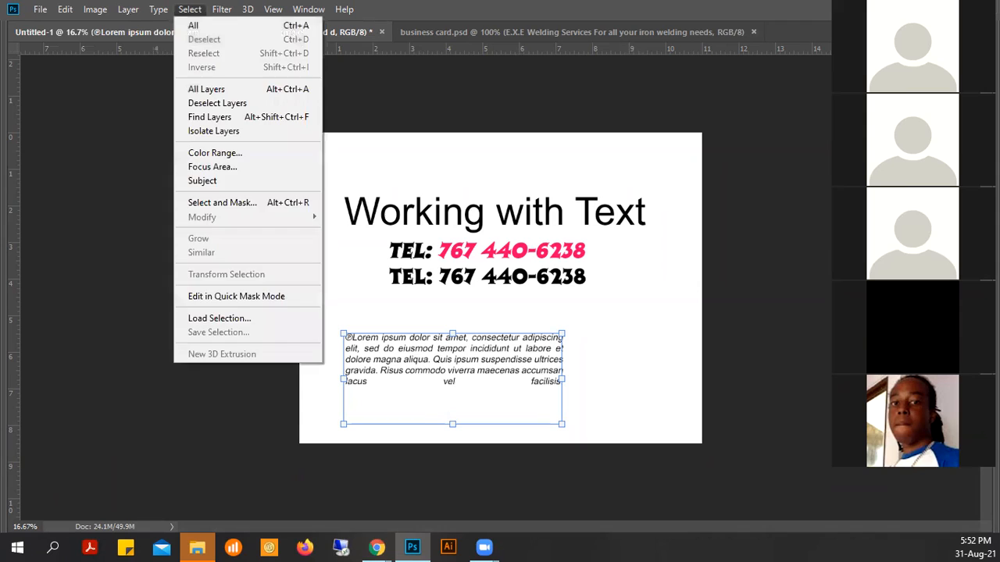
click(190, 9)
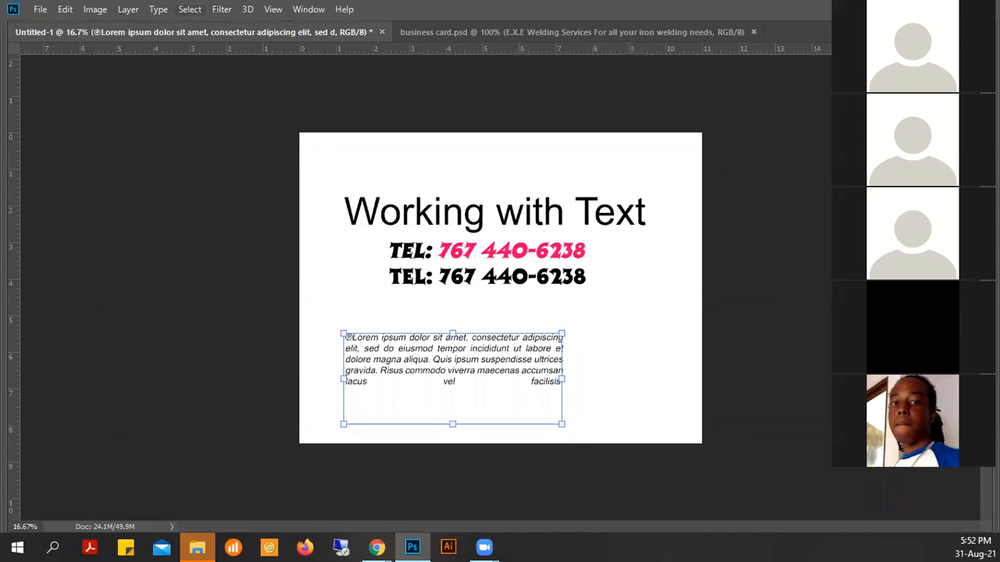
click(35, 11)
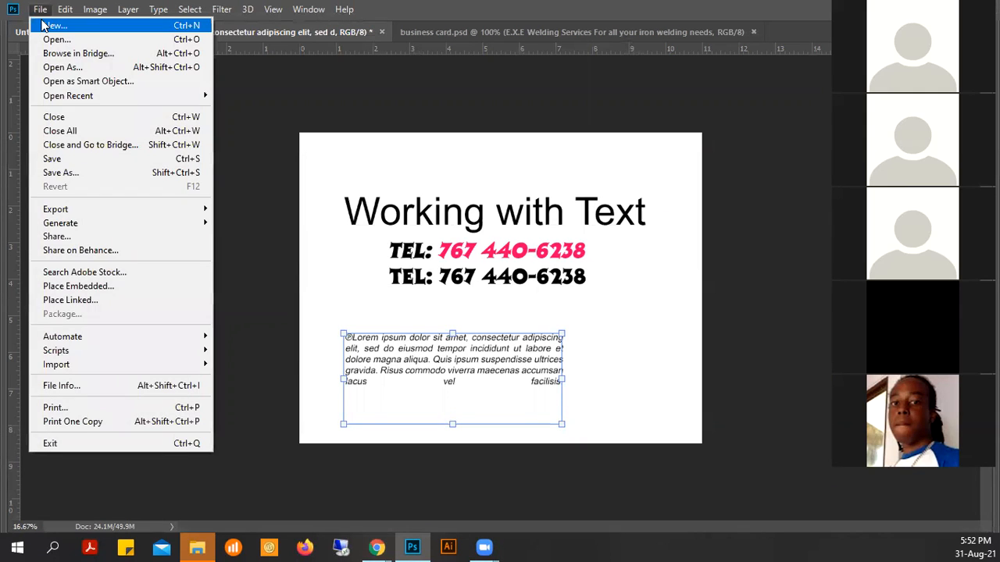
click(40, 11)
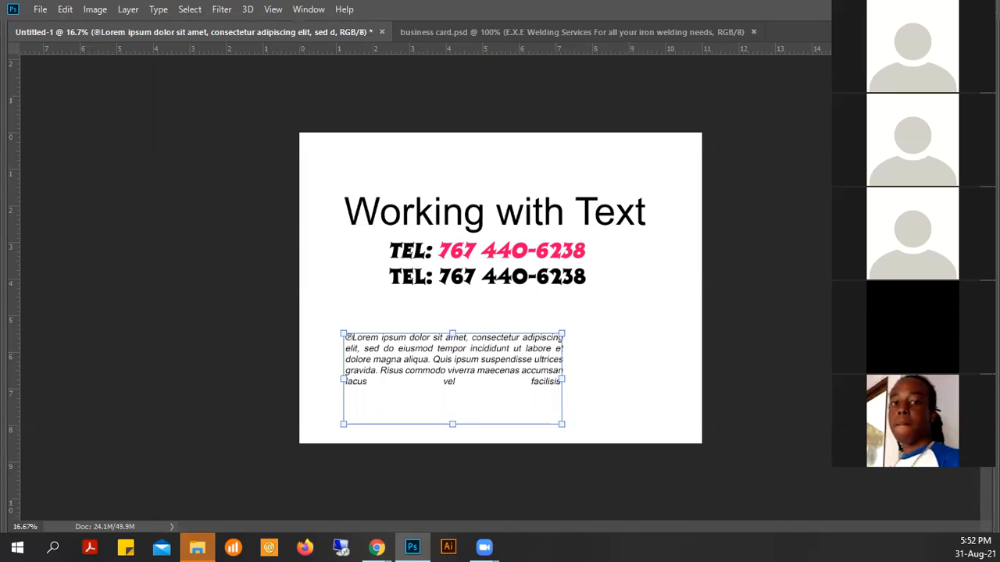
key(ctrl+n)
click(714, 166)
- Set the new document's size to 3.5 in wide by 2 in high in landscape orientation
drag(665, 166, 648, 166)
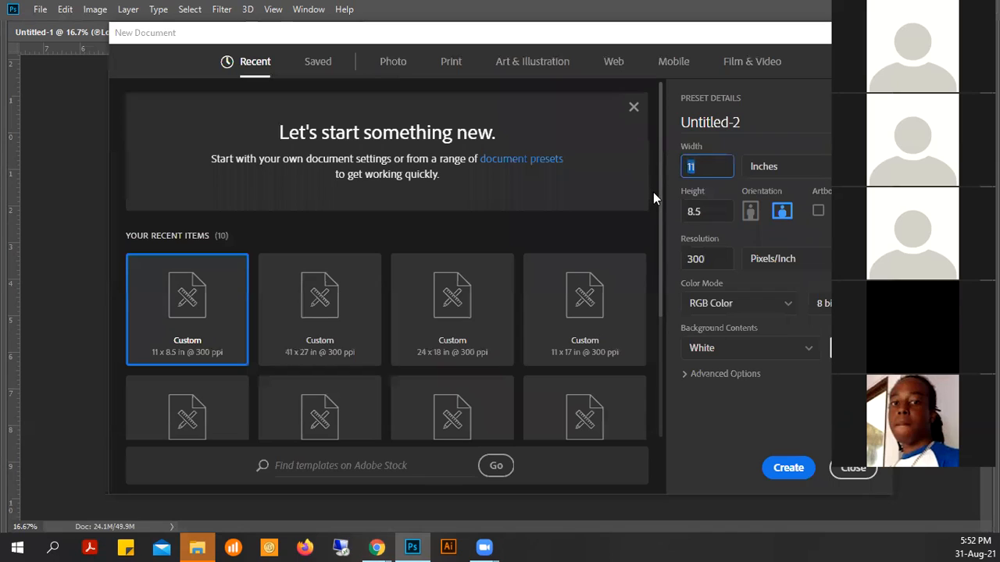
text(3.5)
drag(707, 215, 685, 215)
text(2)
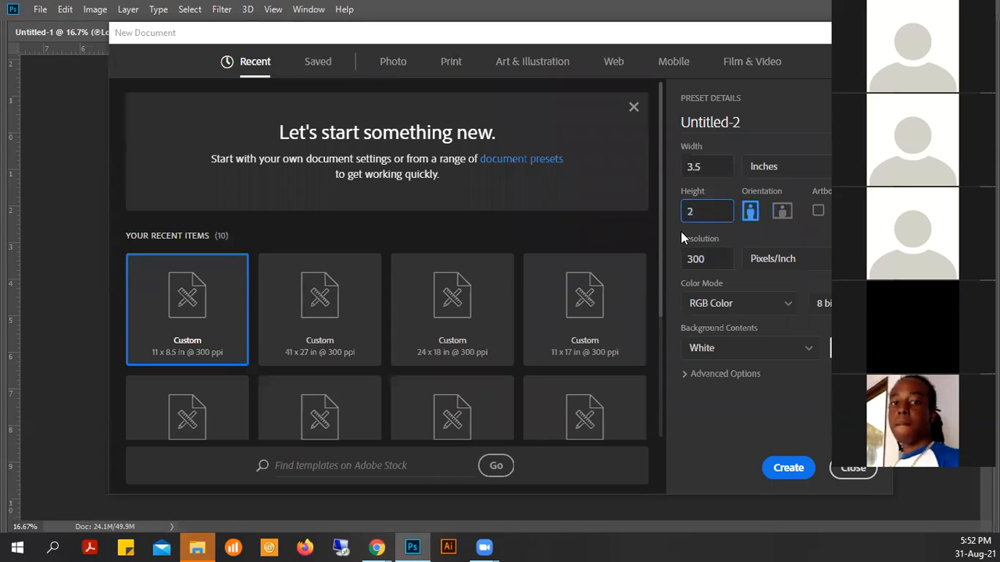
click(784, 212)
click(747, 213)
click(783, 215)
- Confirm a resolution of 300 ppi and create the Untitled-2 document
click(718, 263)
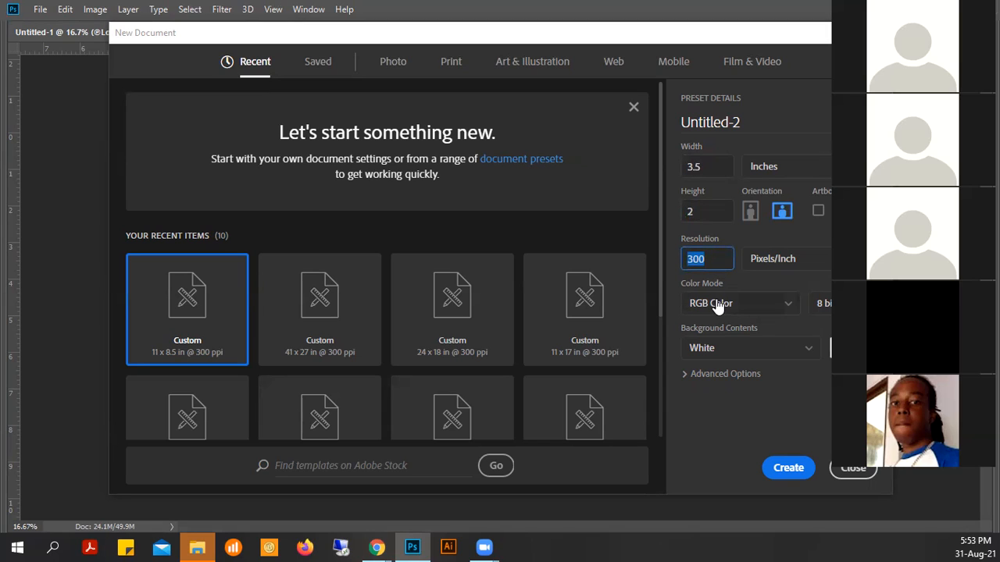
click(791, 468)
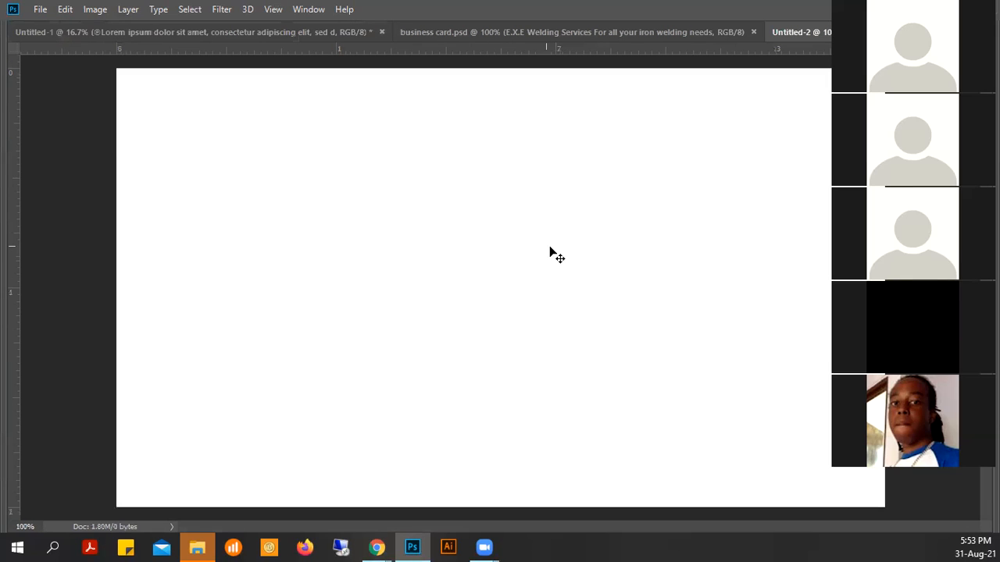
click(95, 9)
click(129, 121)
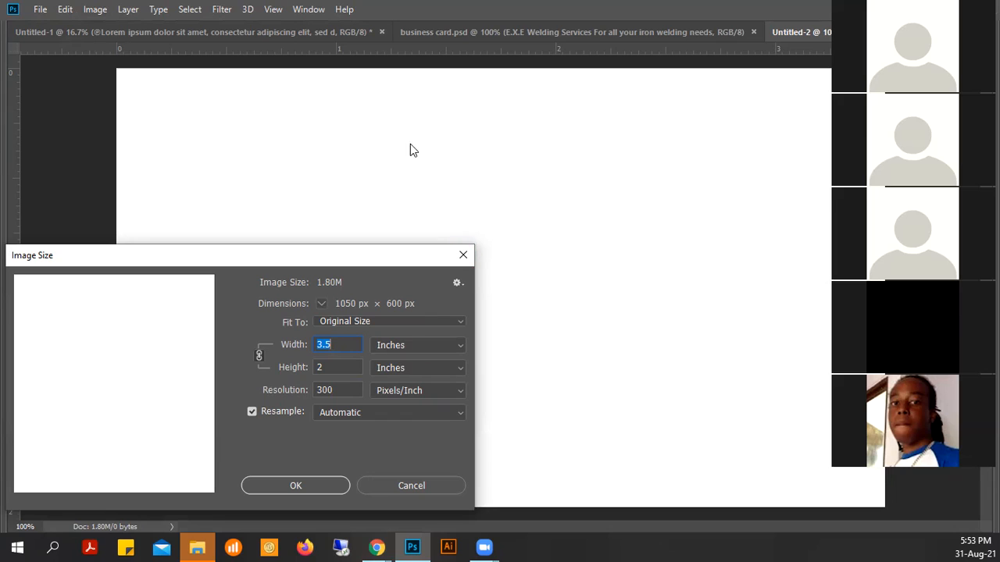
key(Return)
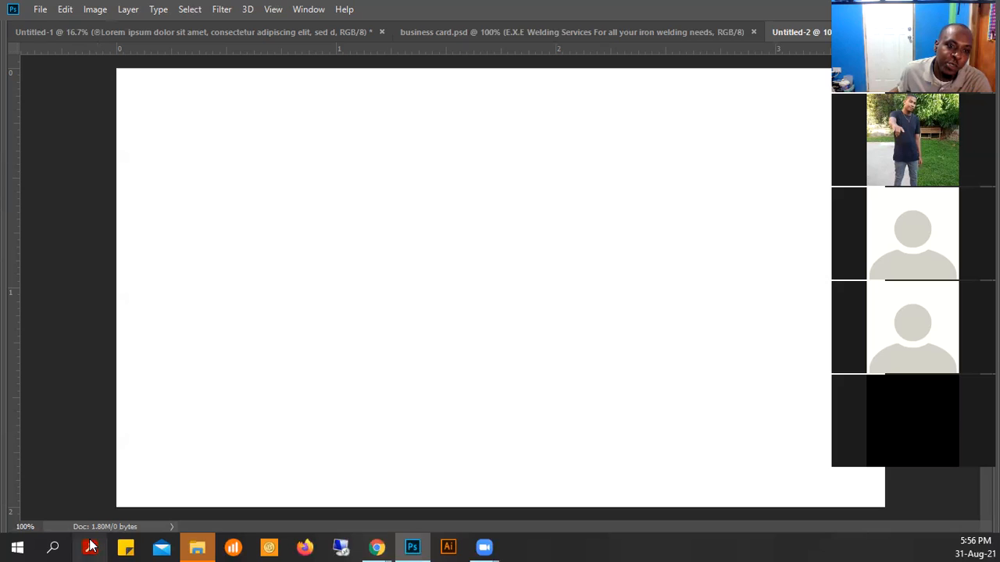
click(177, 68)
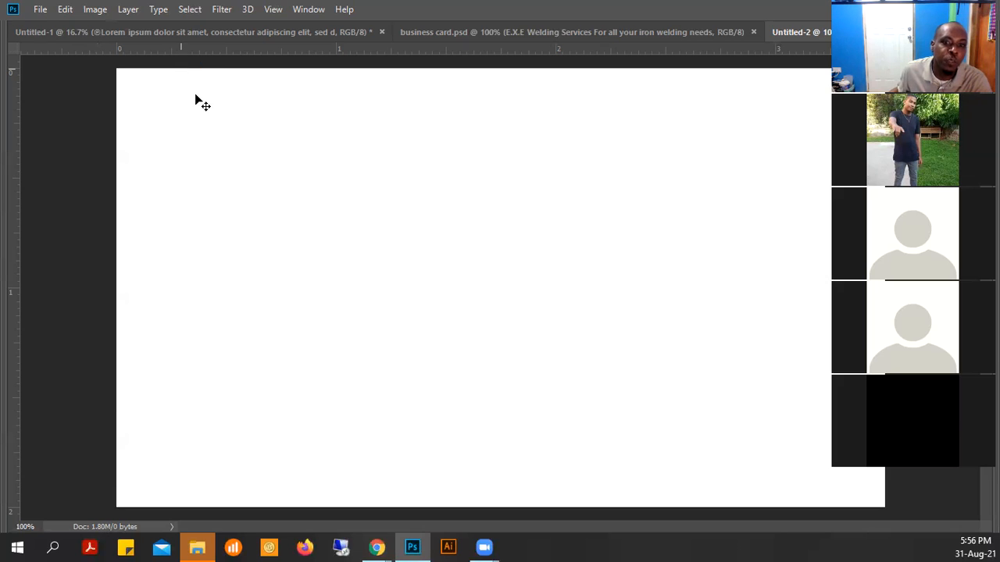